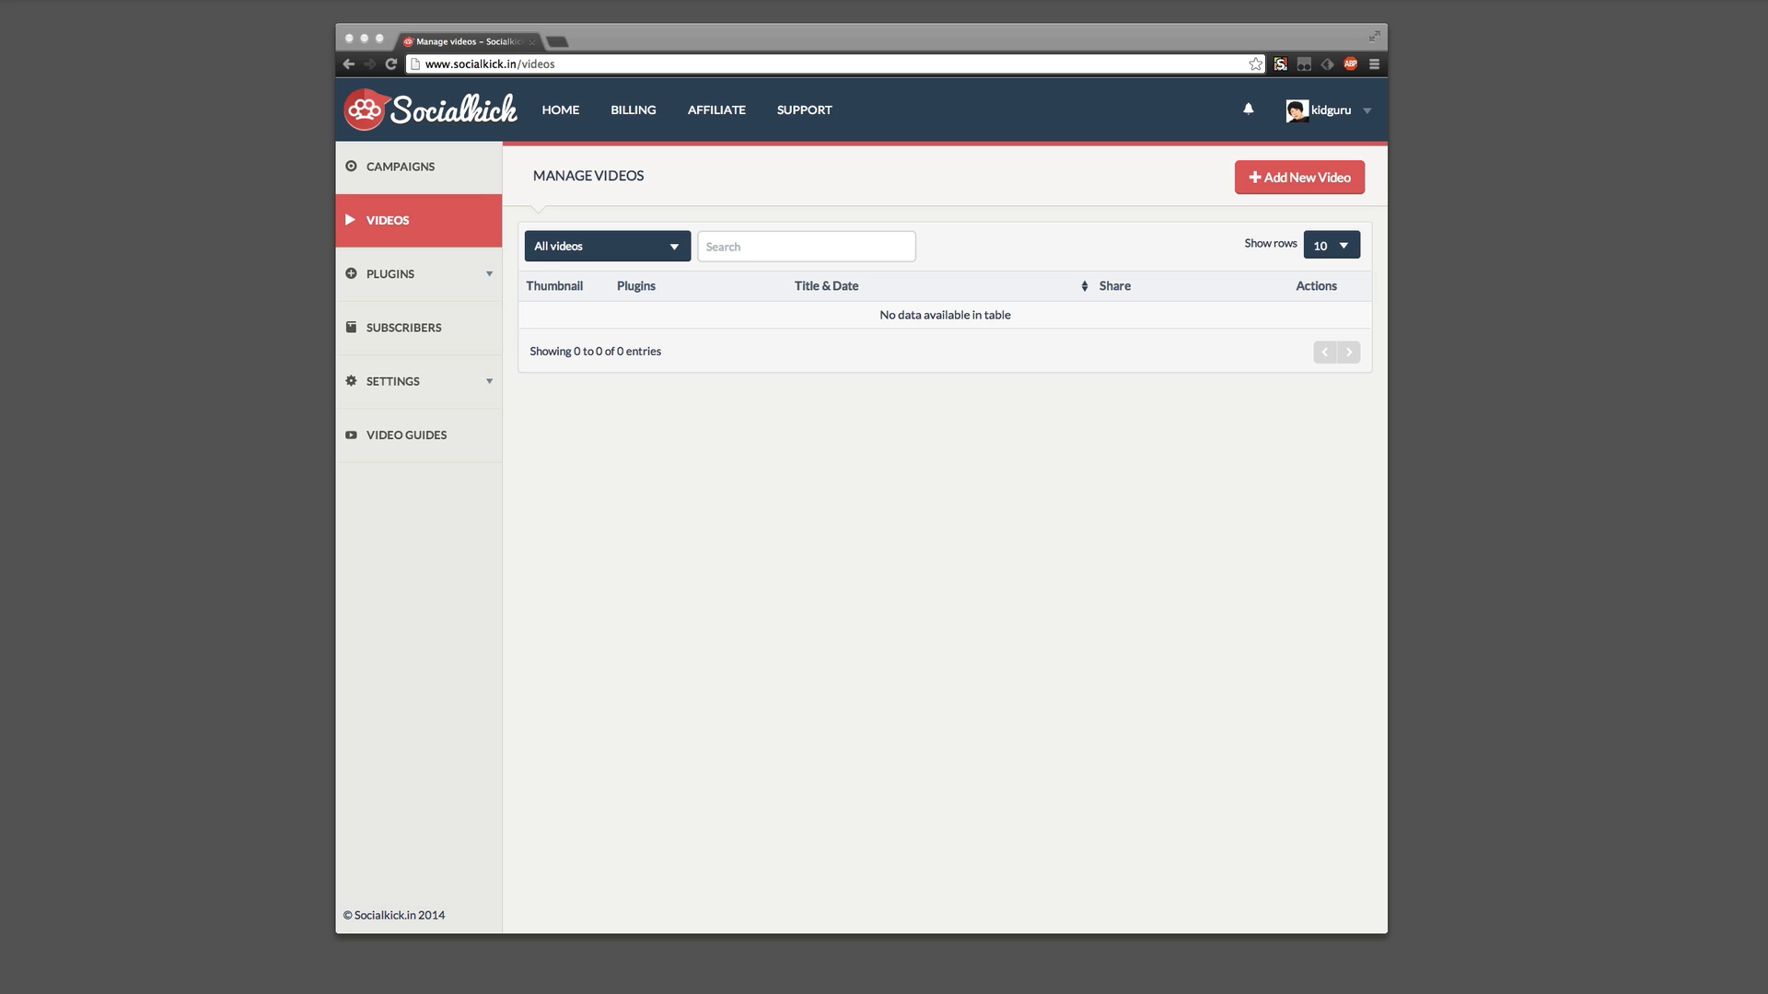
pyautogui.click(1125, 512)
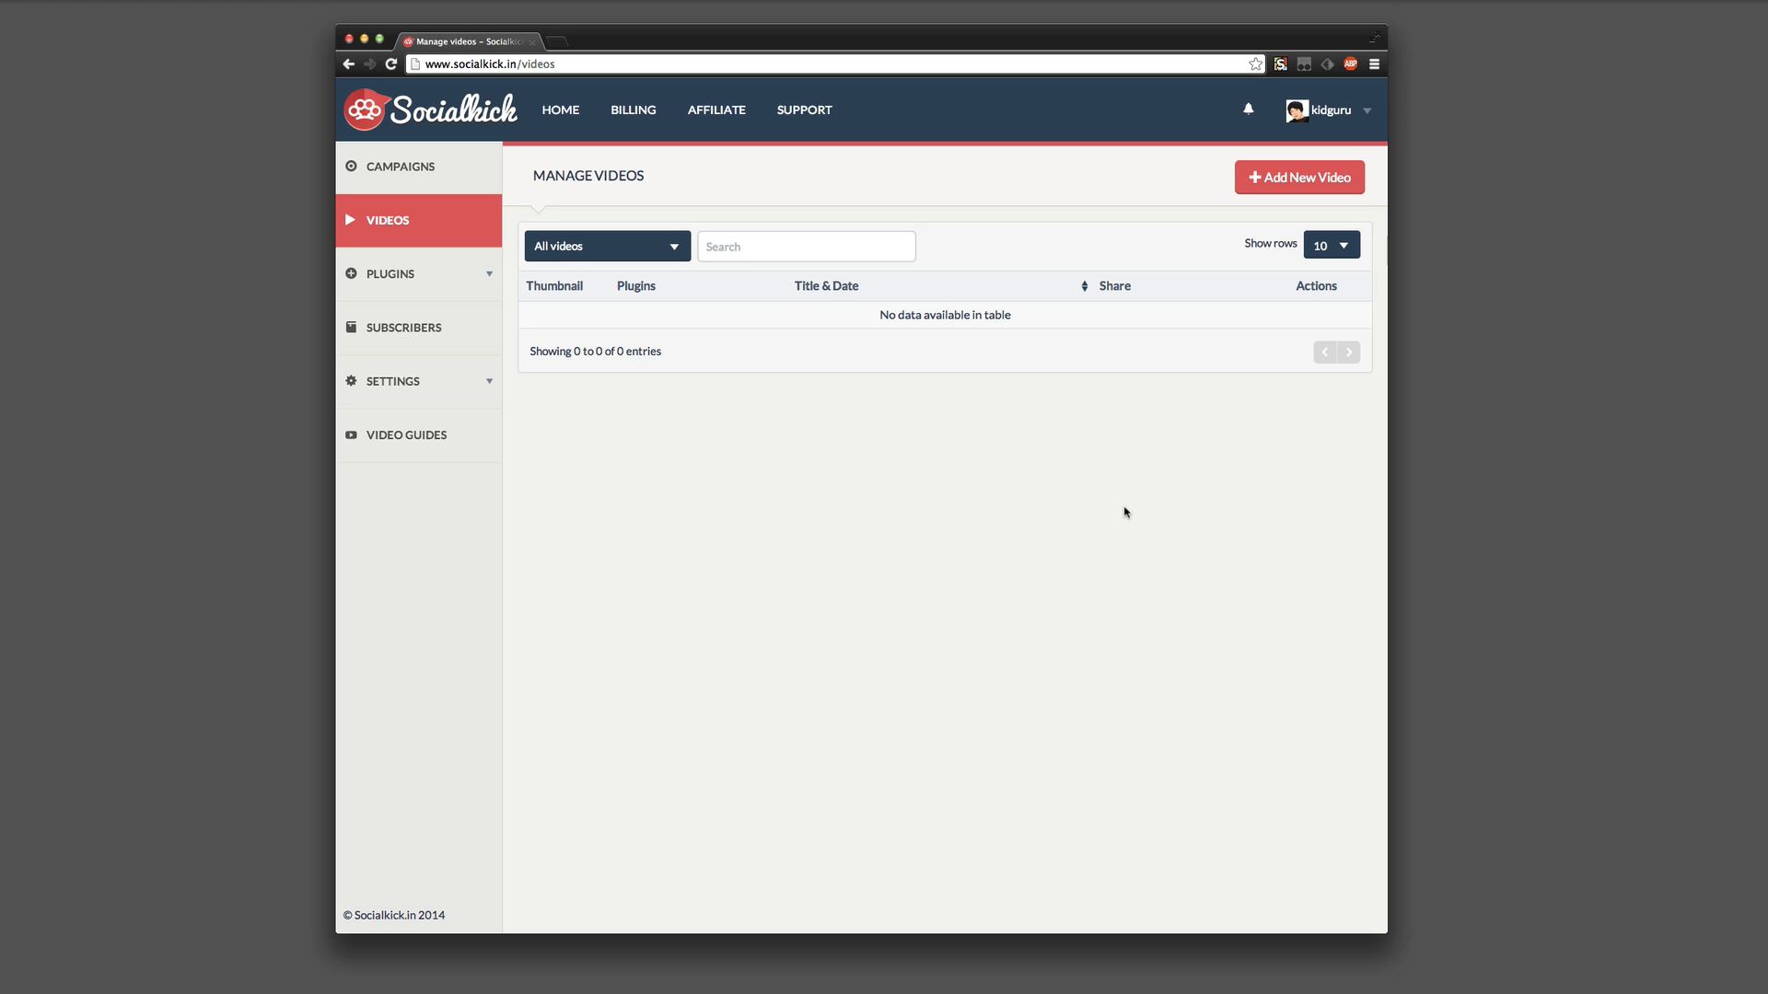
pyautogui.click(1250, 178)
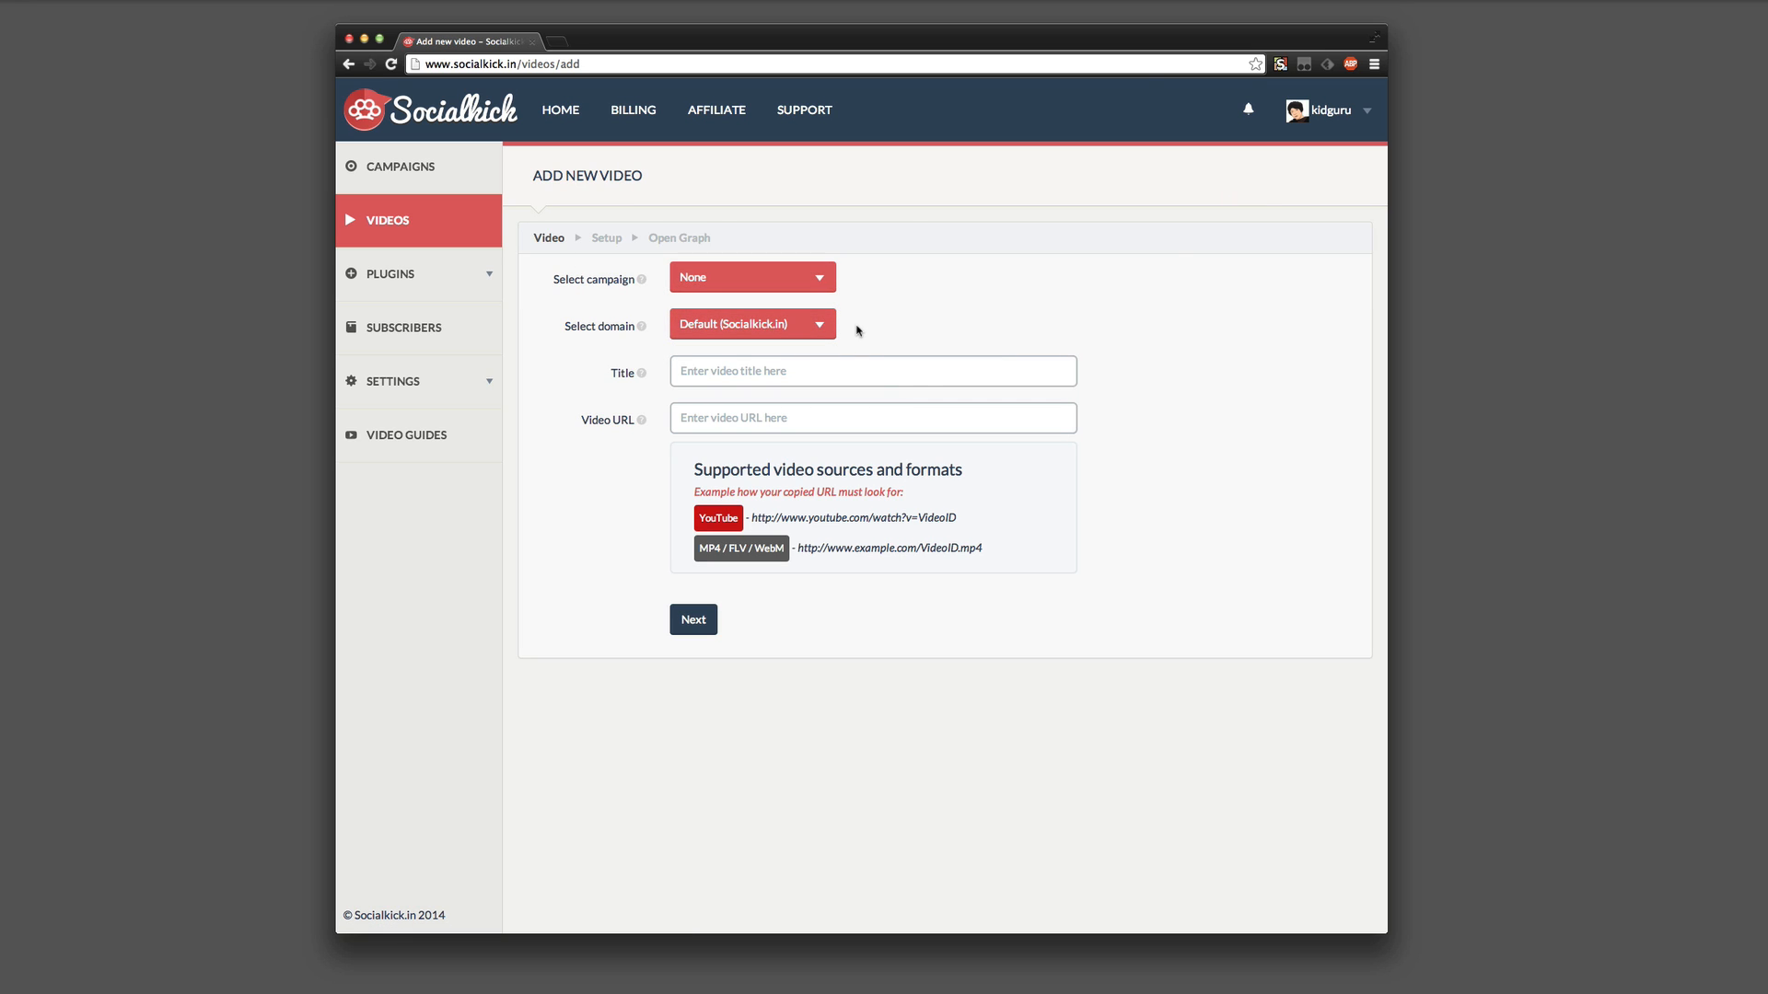
pyautogui.click(868, 374)
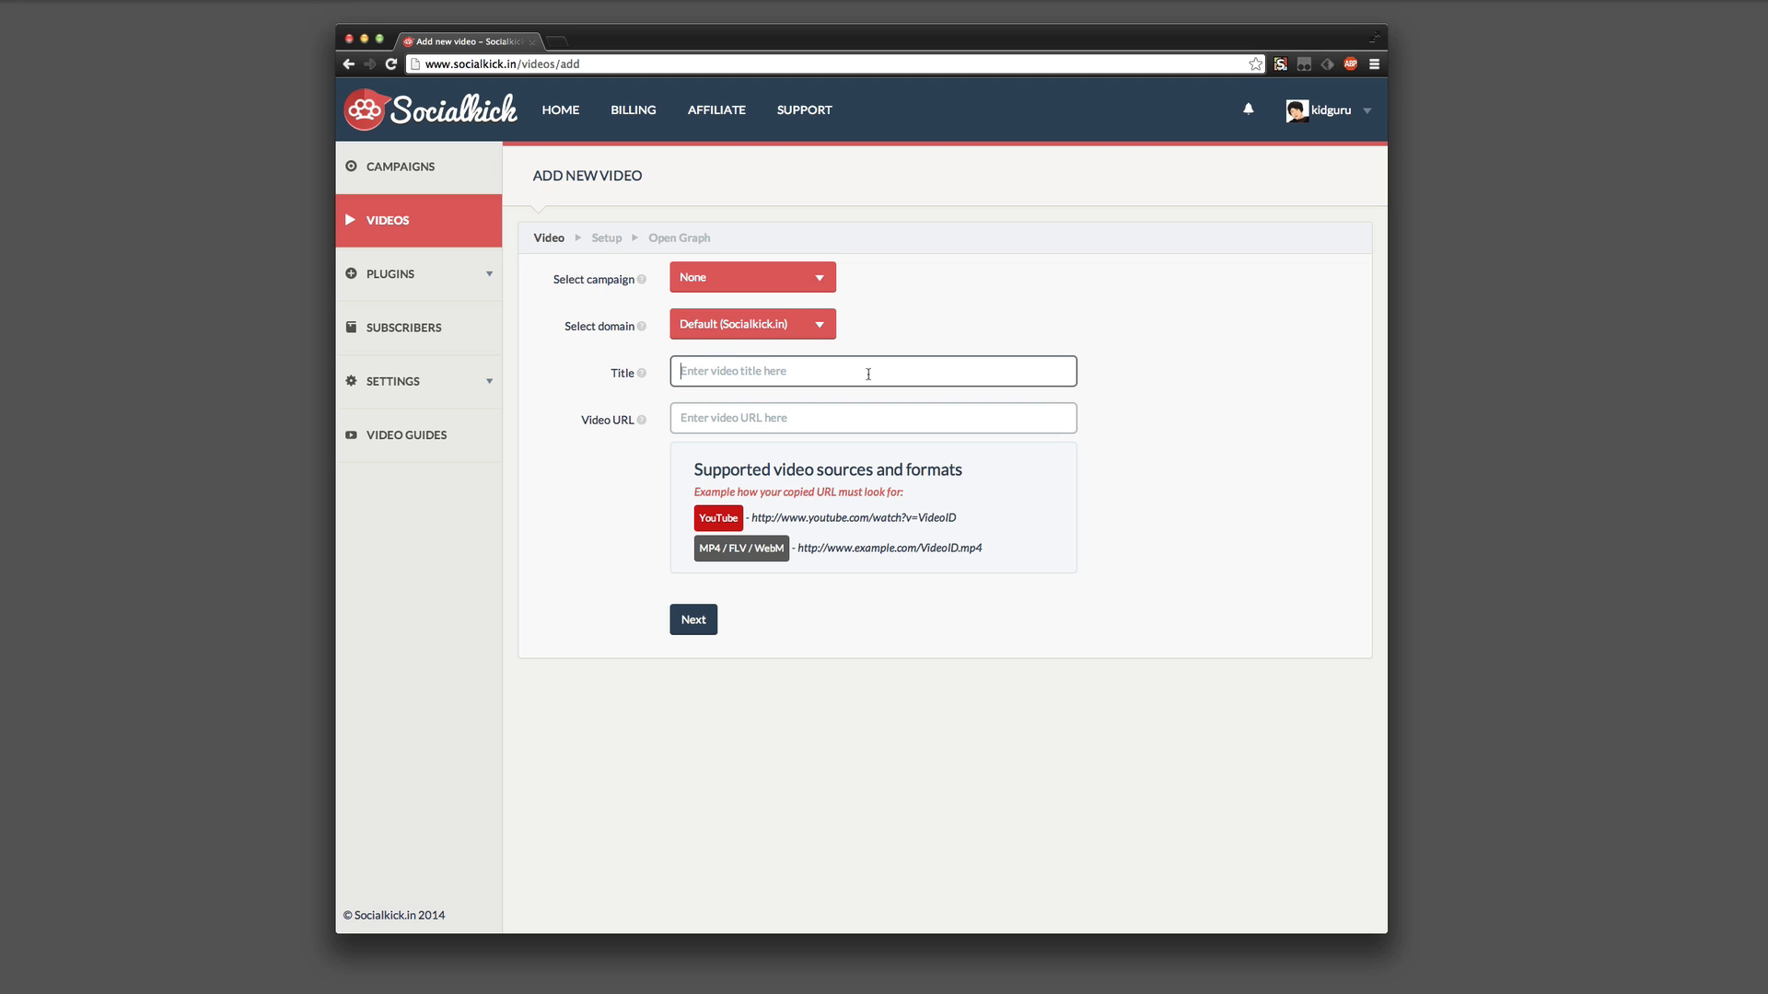
pyautogui.write('Vlog')
pyautogui.click(916, 415)
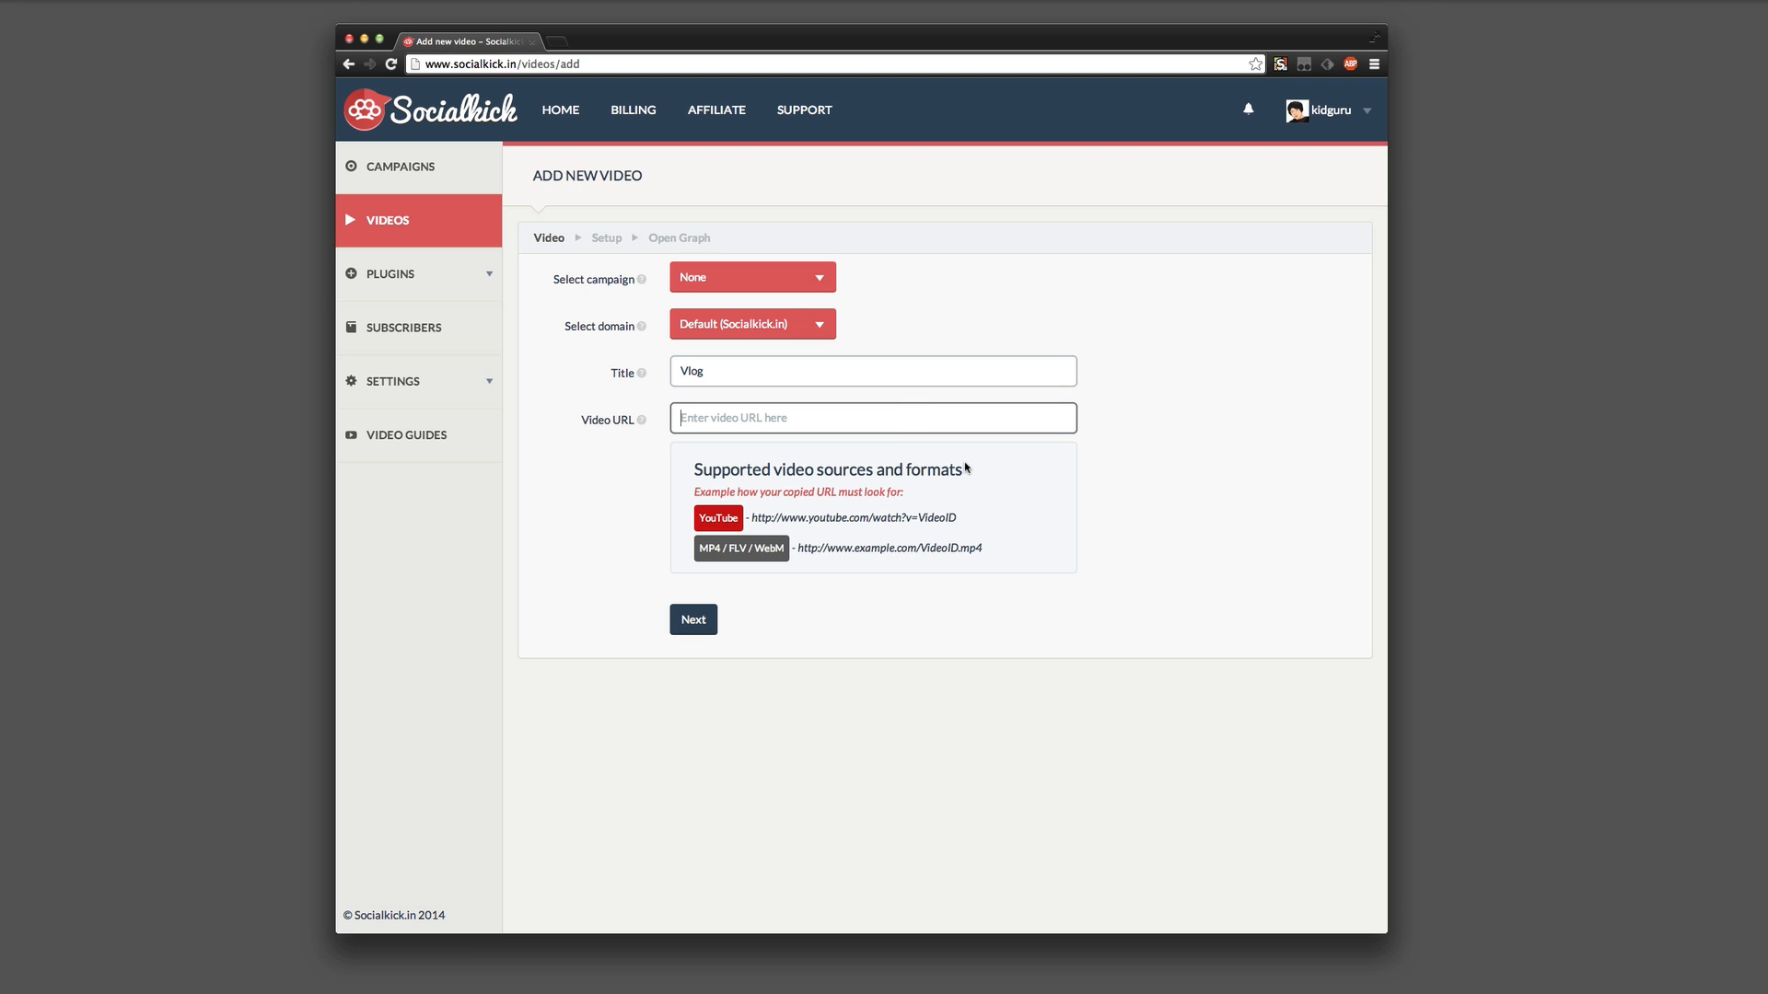
pyautogui.write('https://www.youtube.com/watch?v=IehsAYxAIVw')
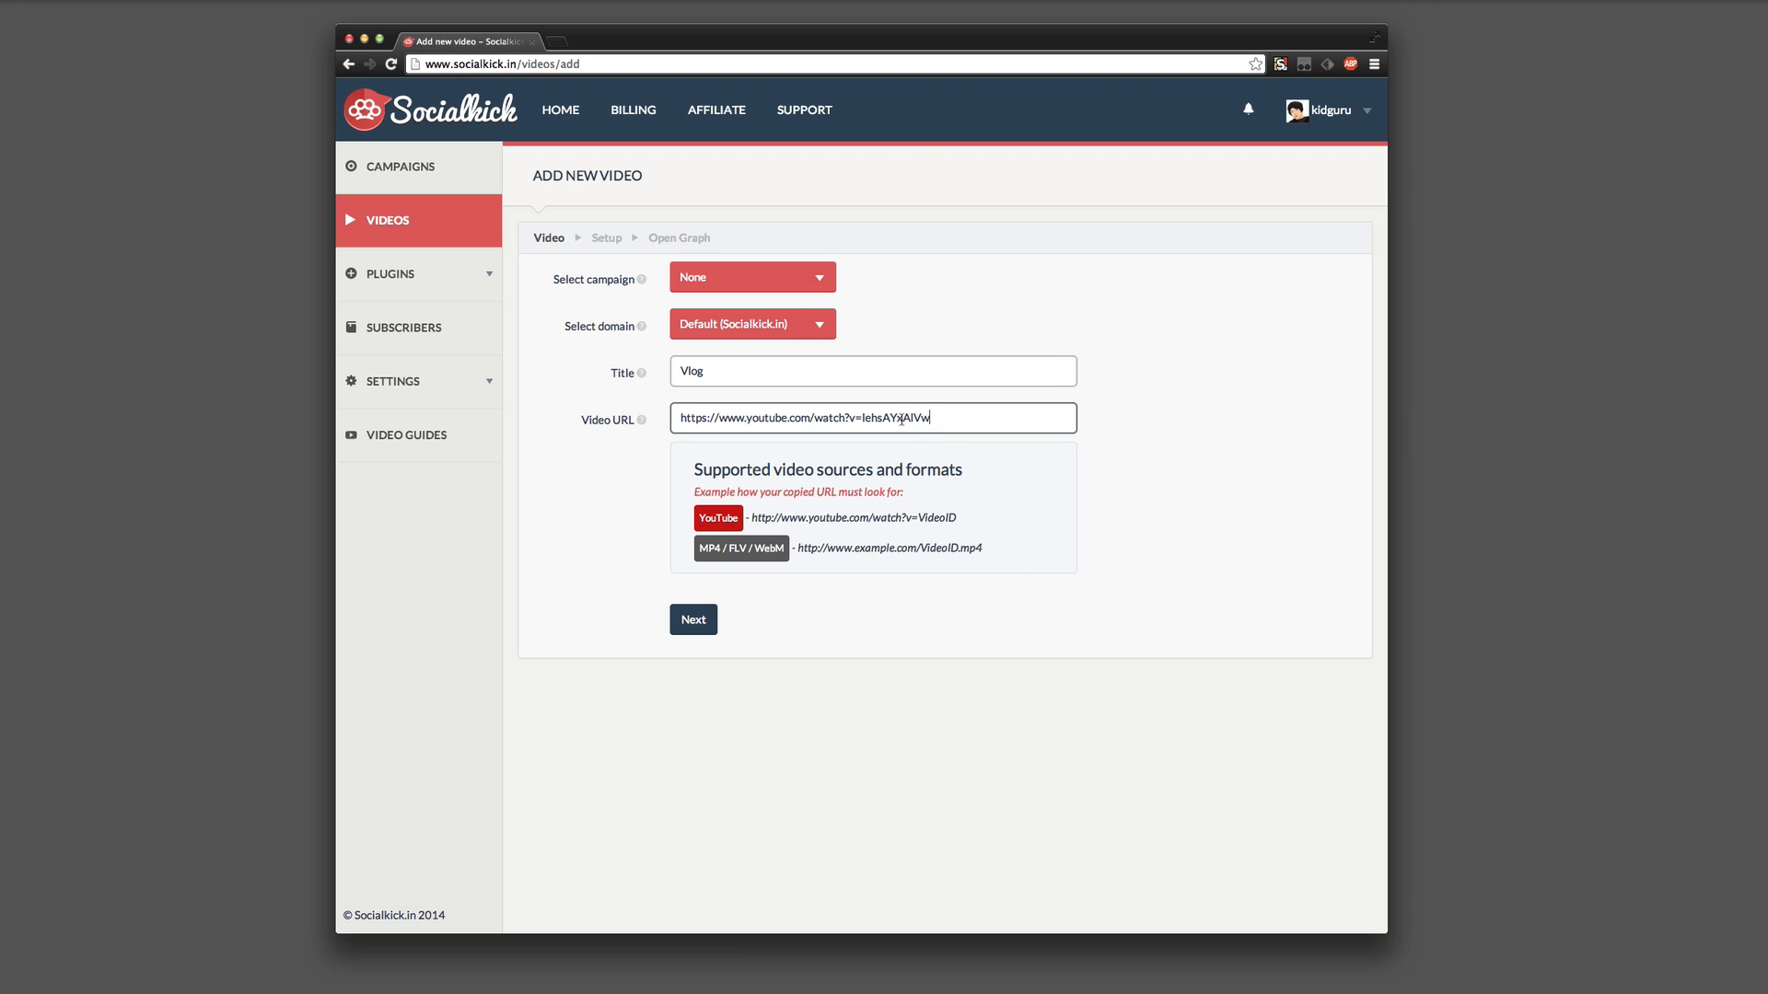
pyautogui.click(693, 622)
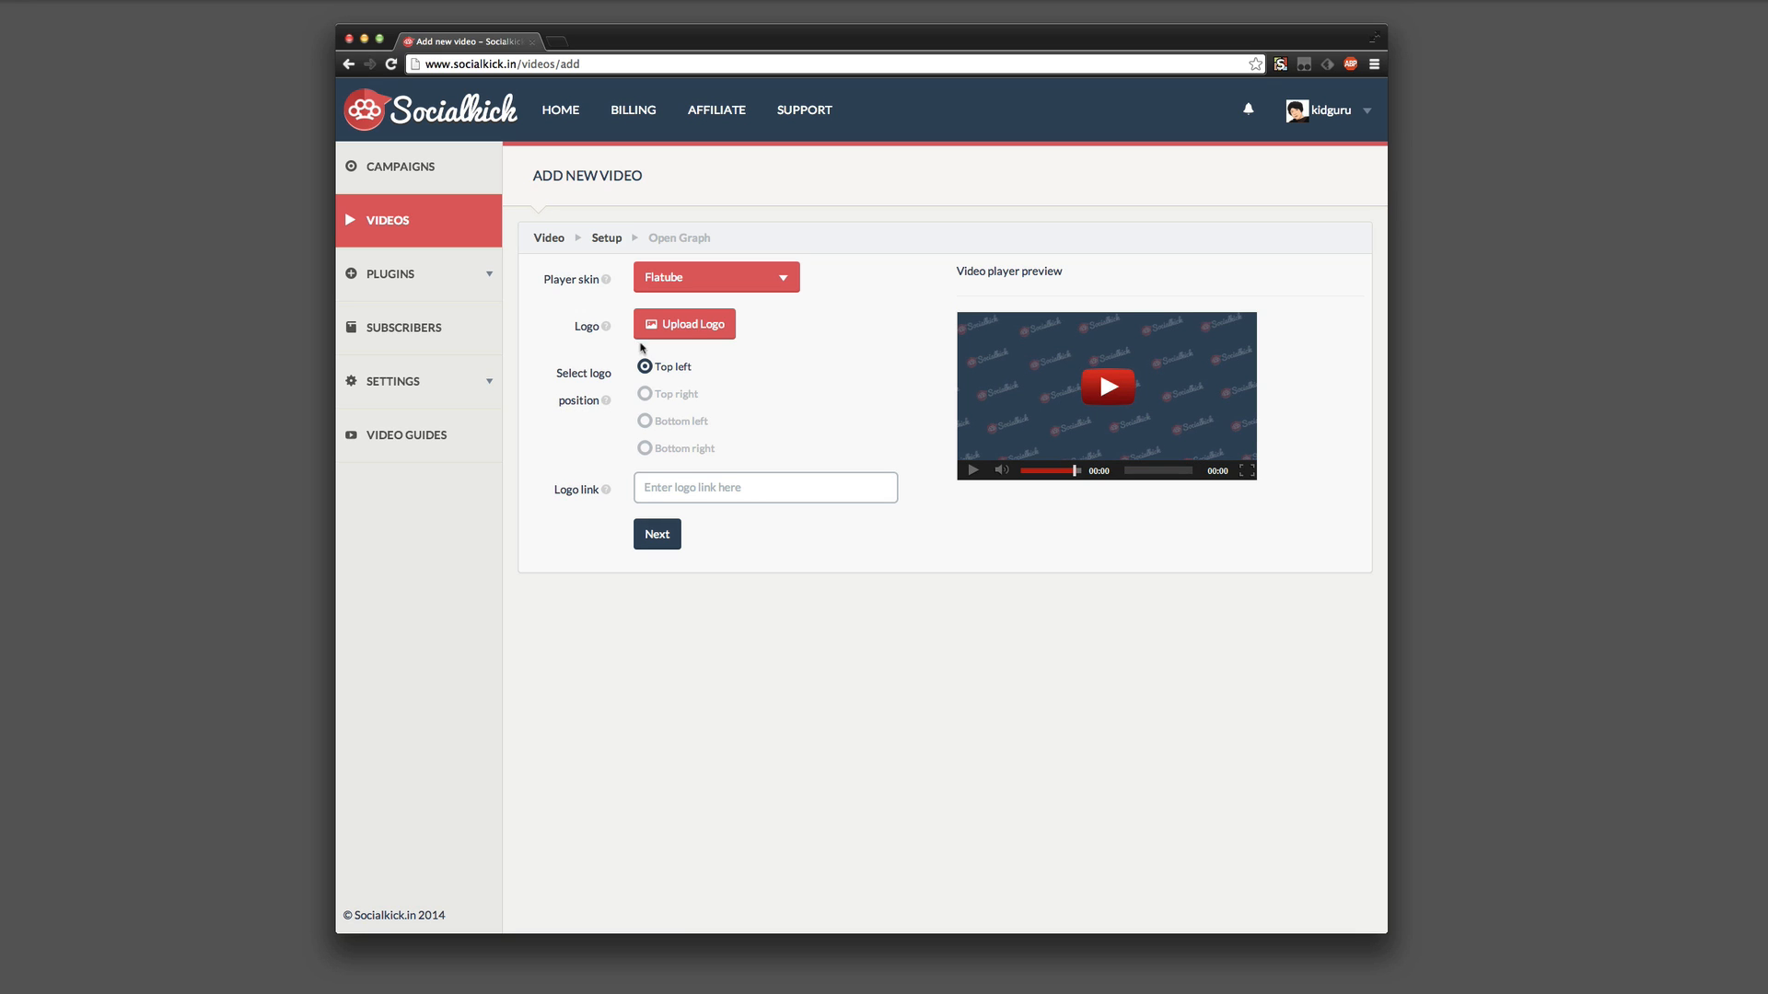
# Upload logo.png from the images folder in Downloads as the player logo, then save the new video with its prefilled Open Graph details
pyautogui.click(686, 324)
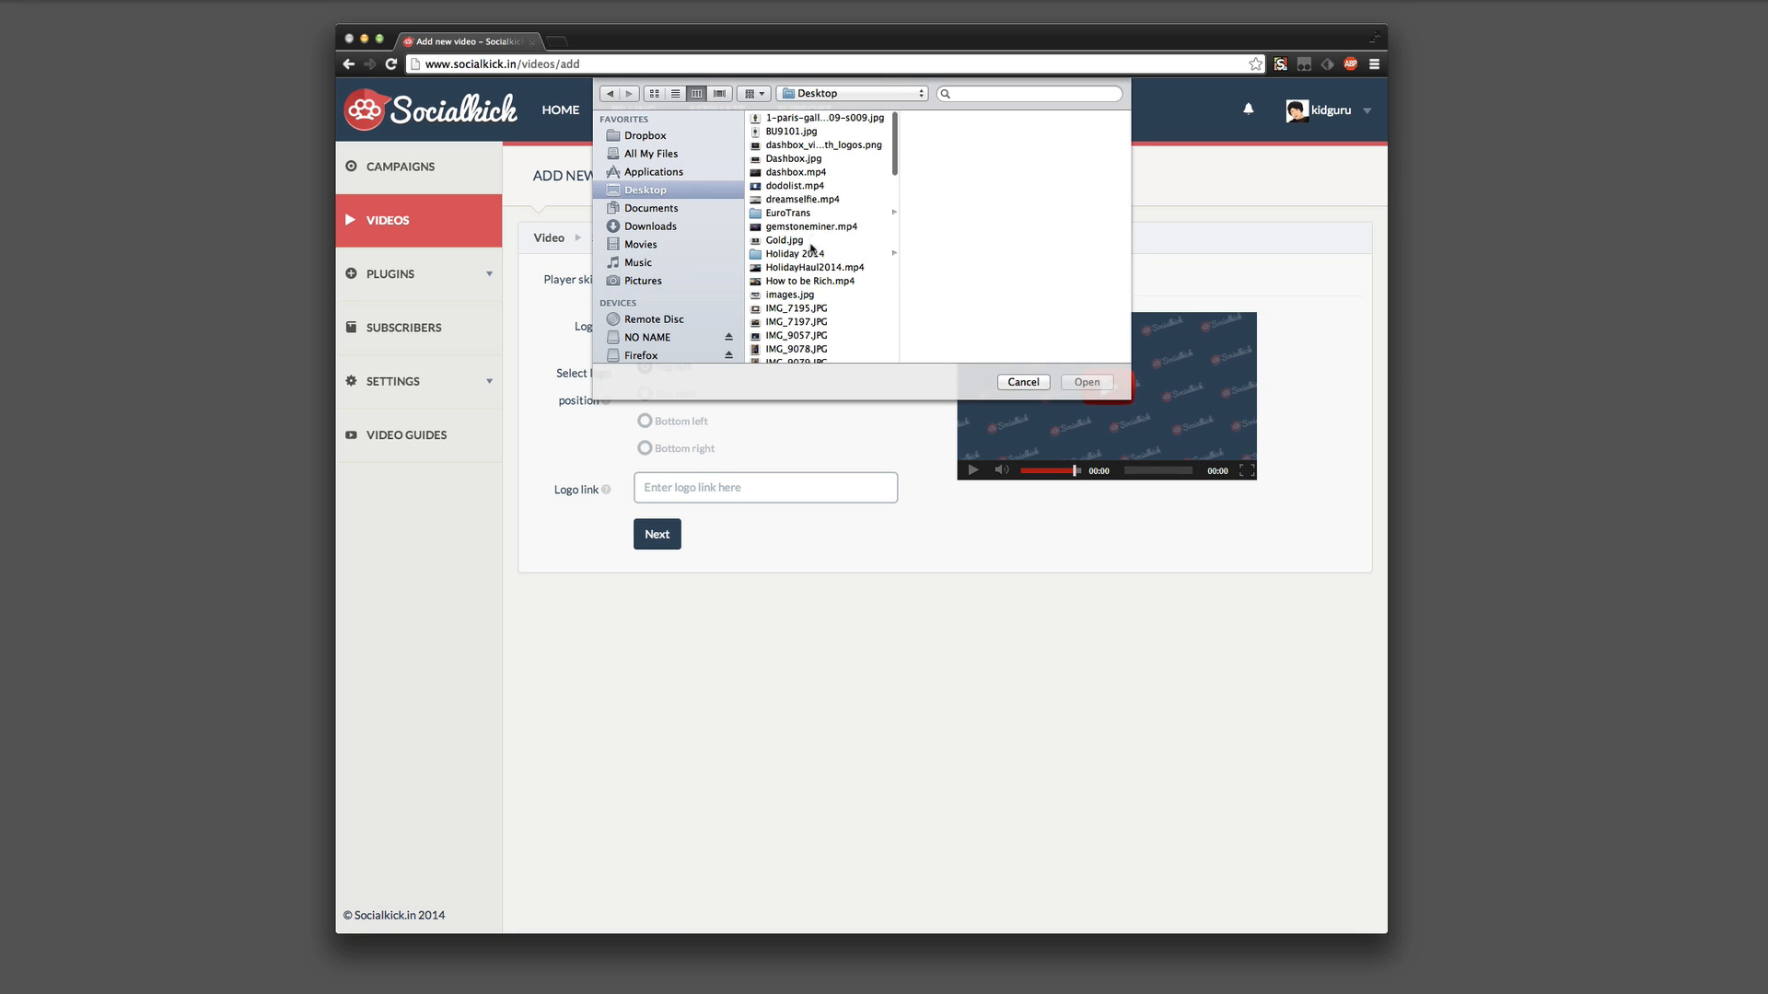
pyautogui.click(681, 227)
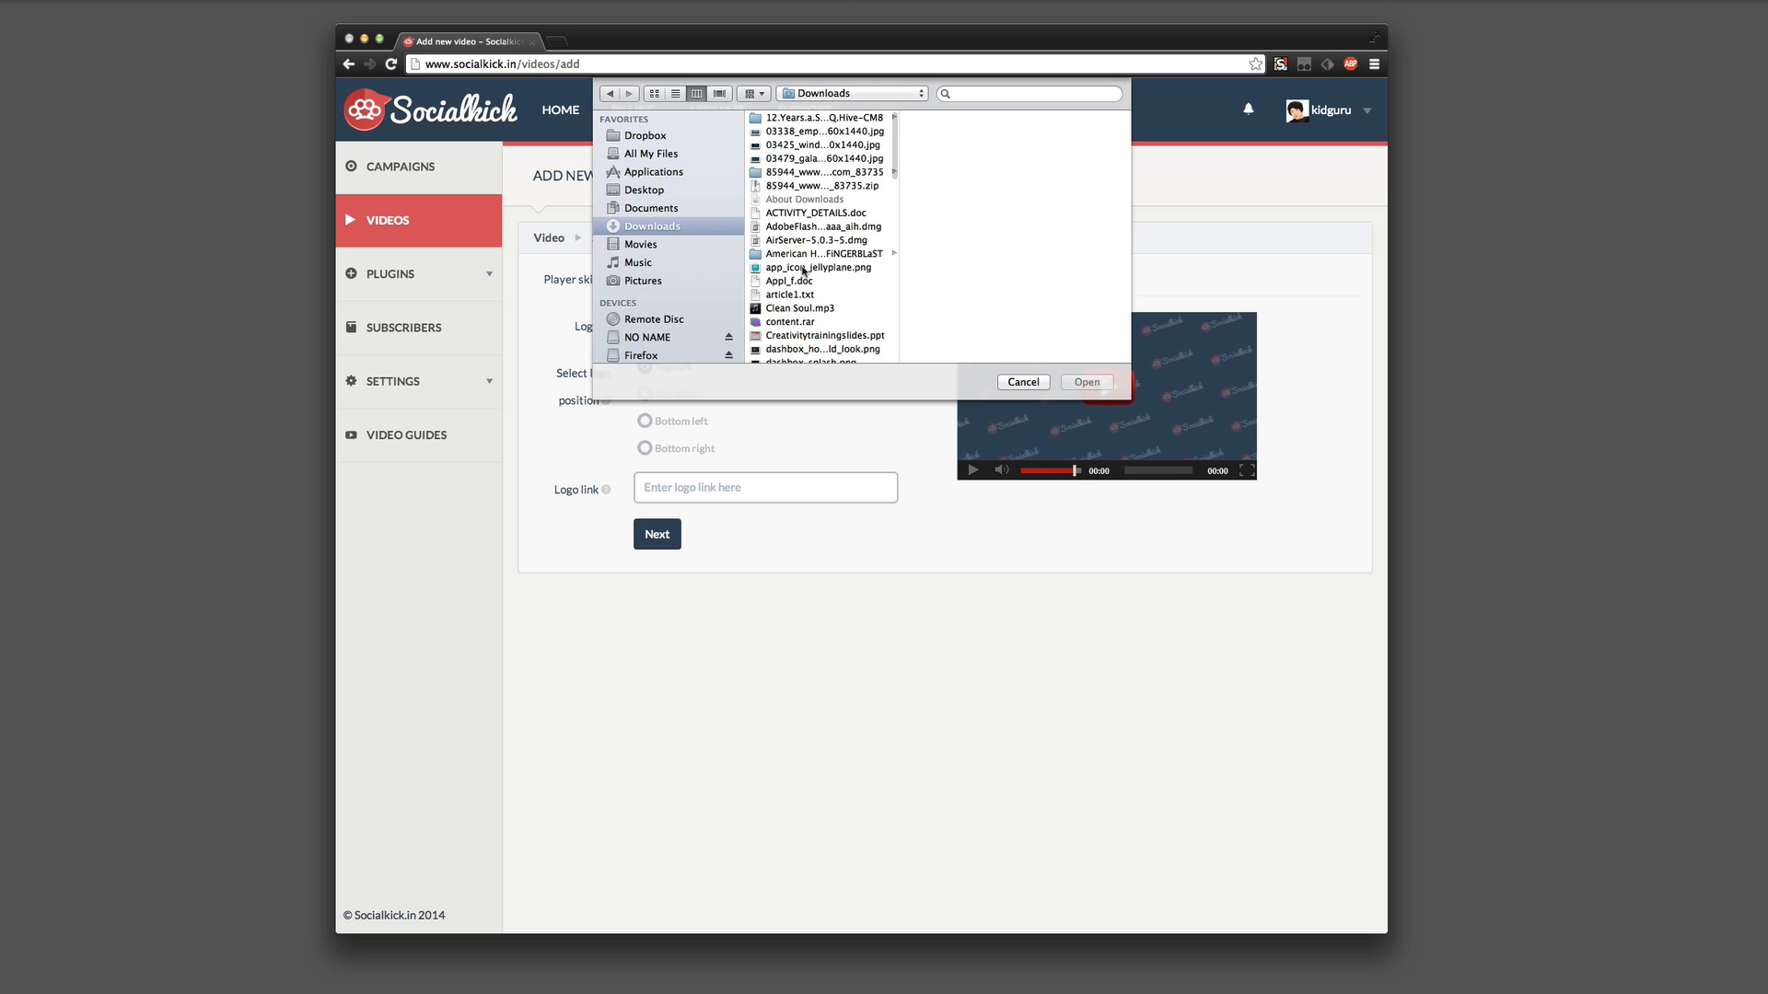
pyautogui.click(803, 268)
pyautogui.write('images')
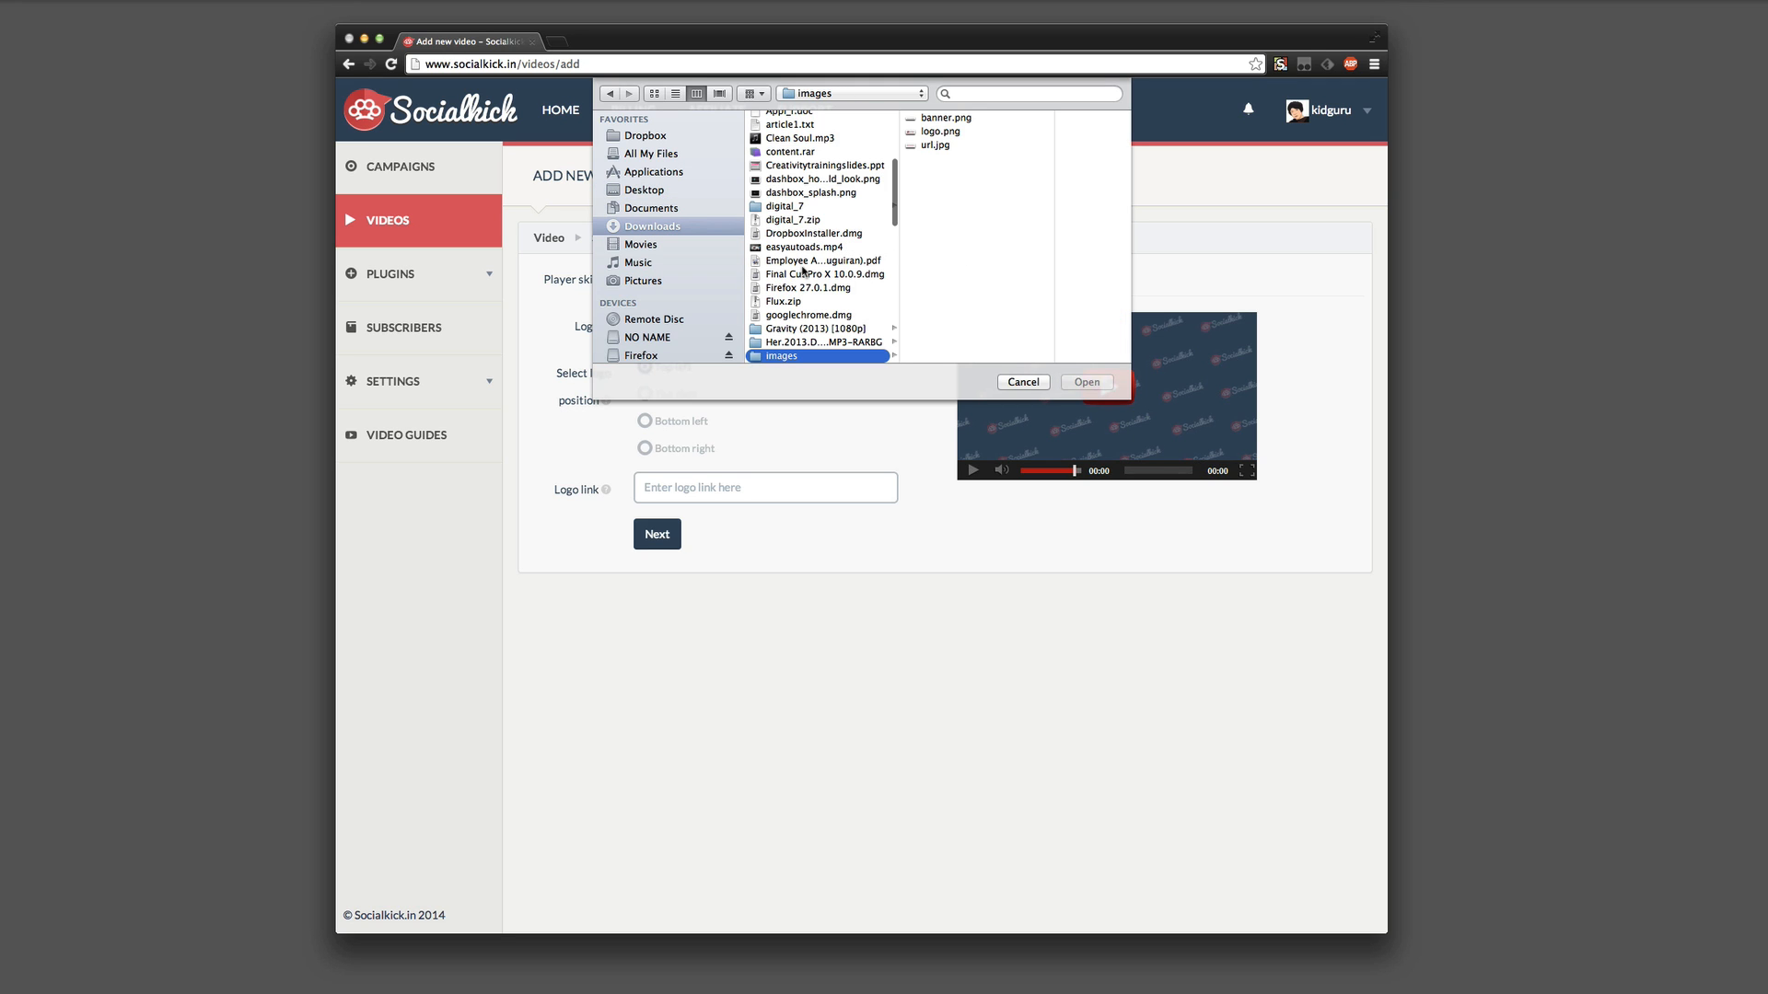
pyautogui.doubleClick(941, 131)
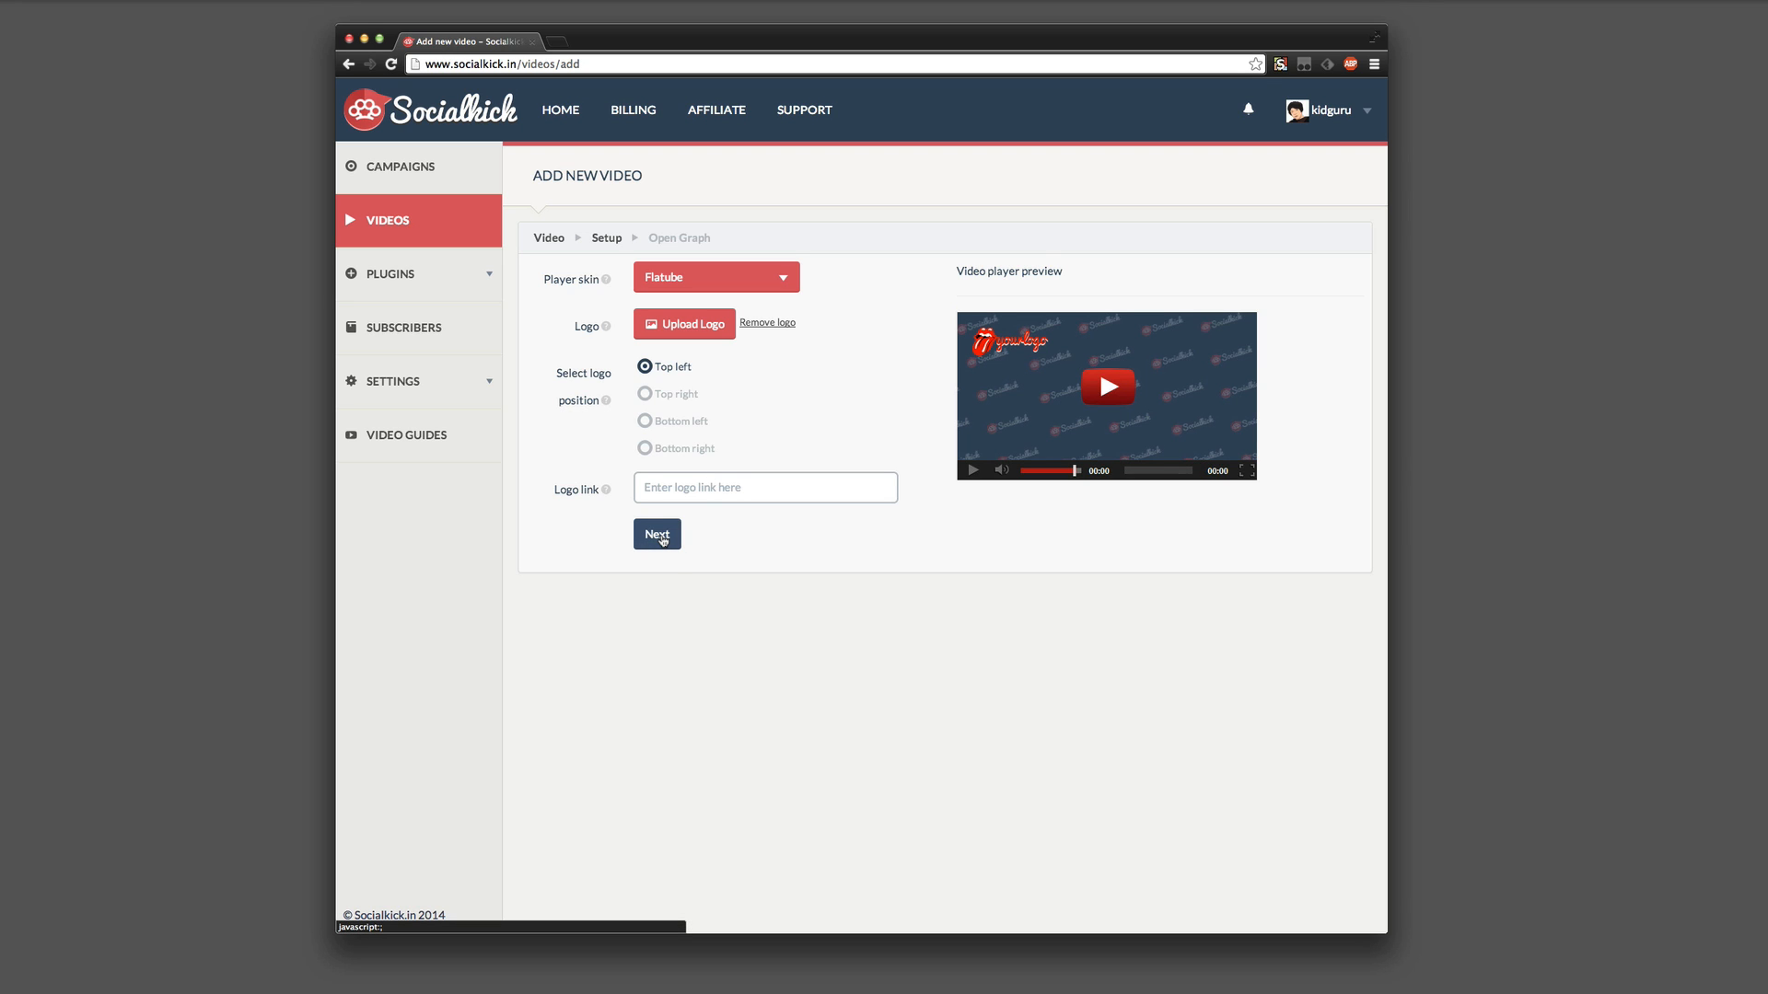
pyautogui.click(657, 535)
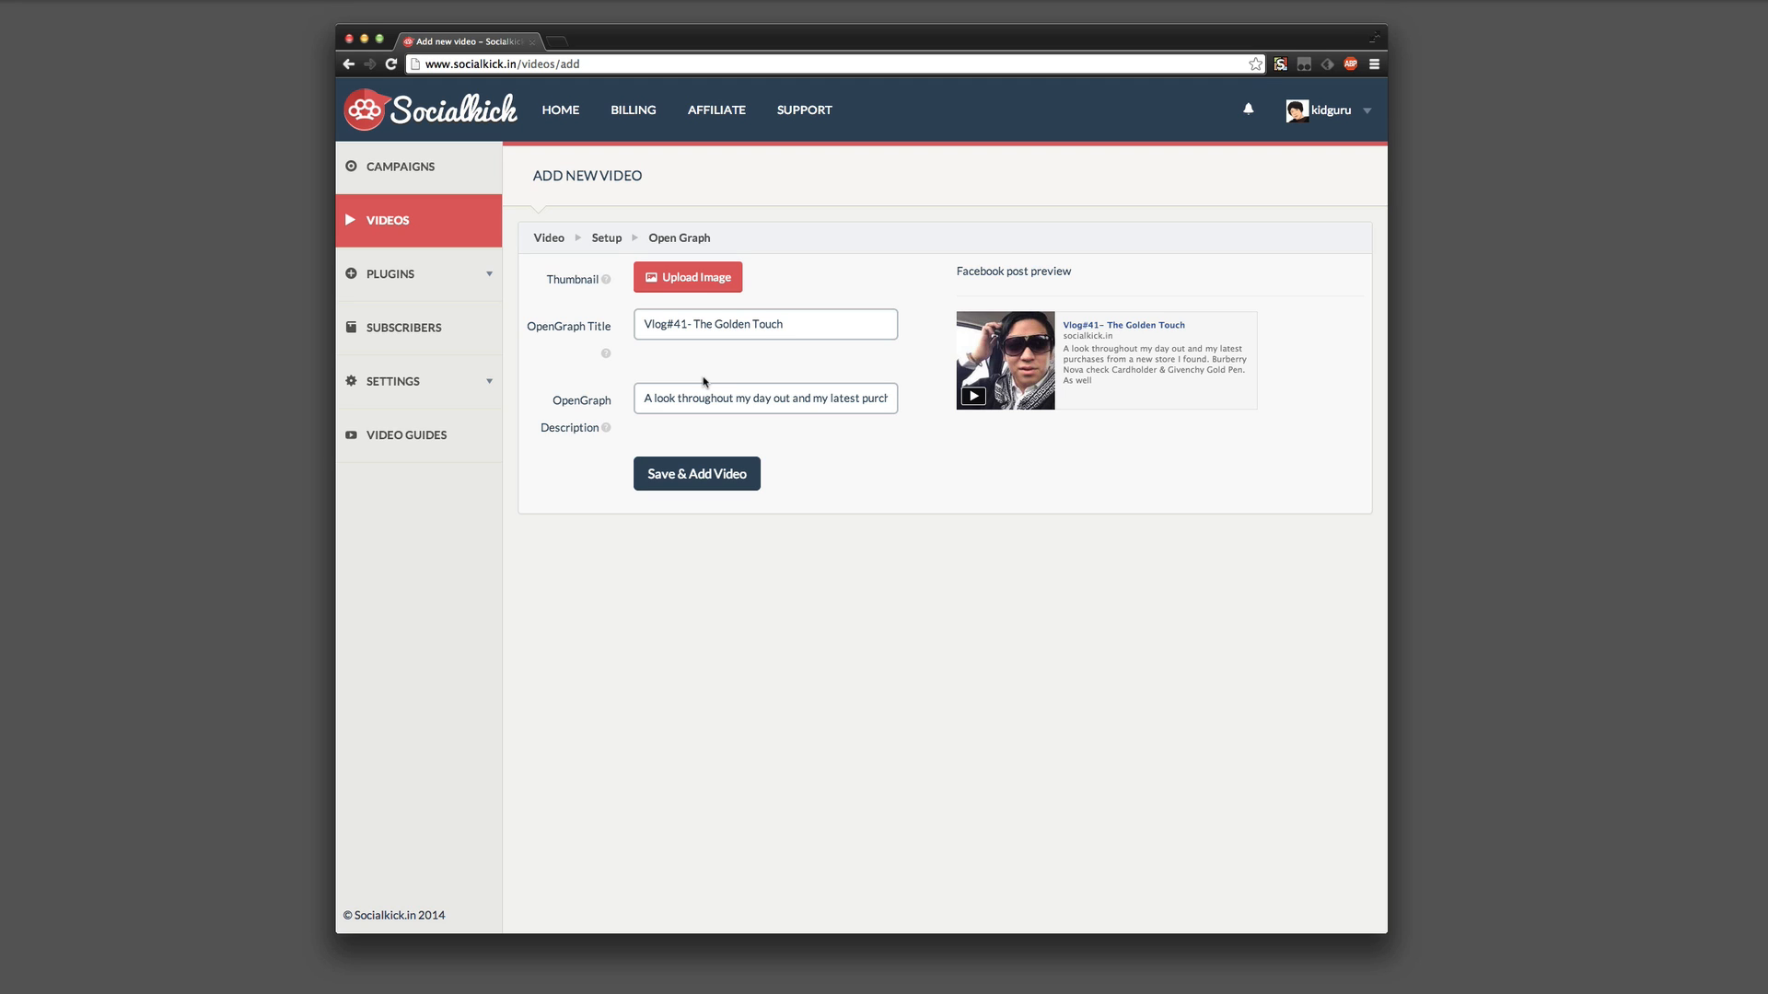
pyautogui.click(707, 470)
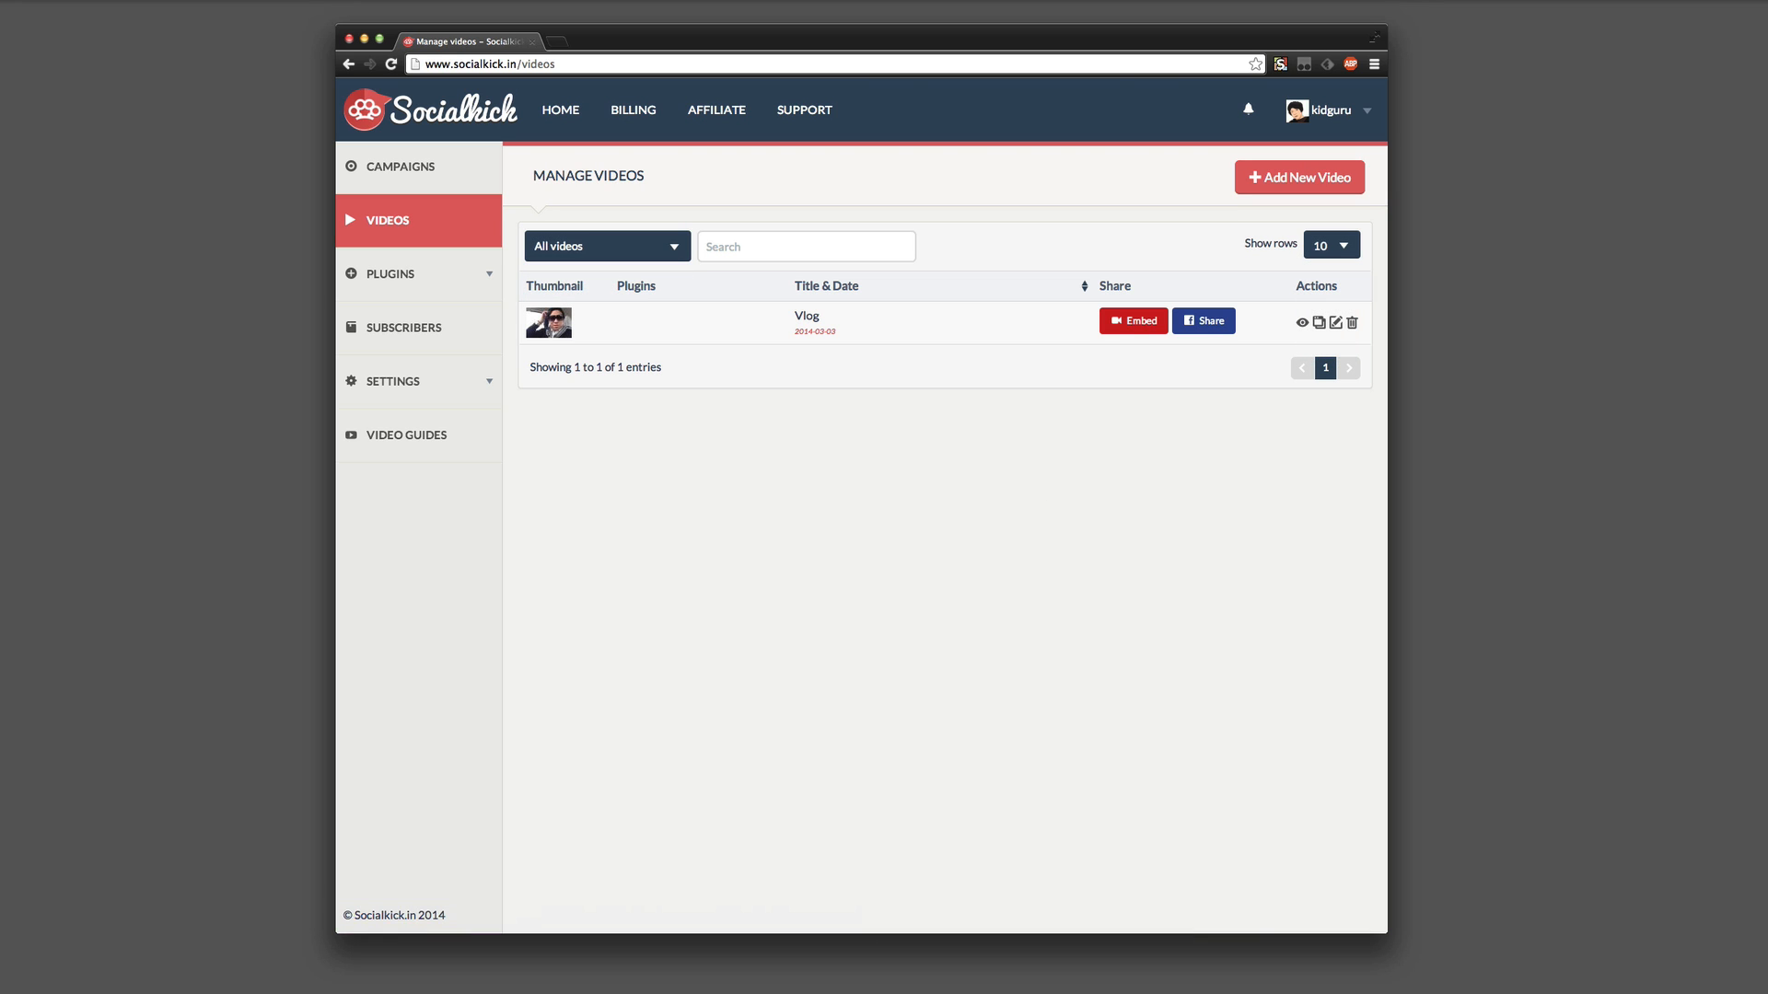
# Apply the Banner Image plugin to the Vlog video and switch its plugin status on
pyautogui.click(411, 277)
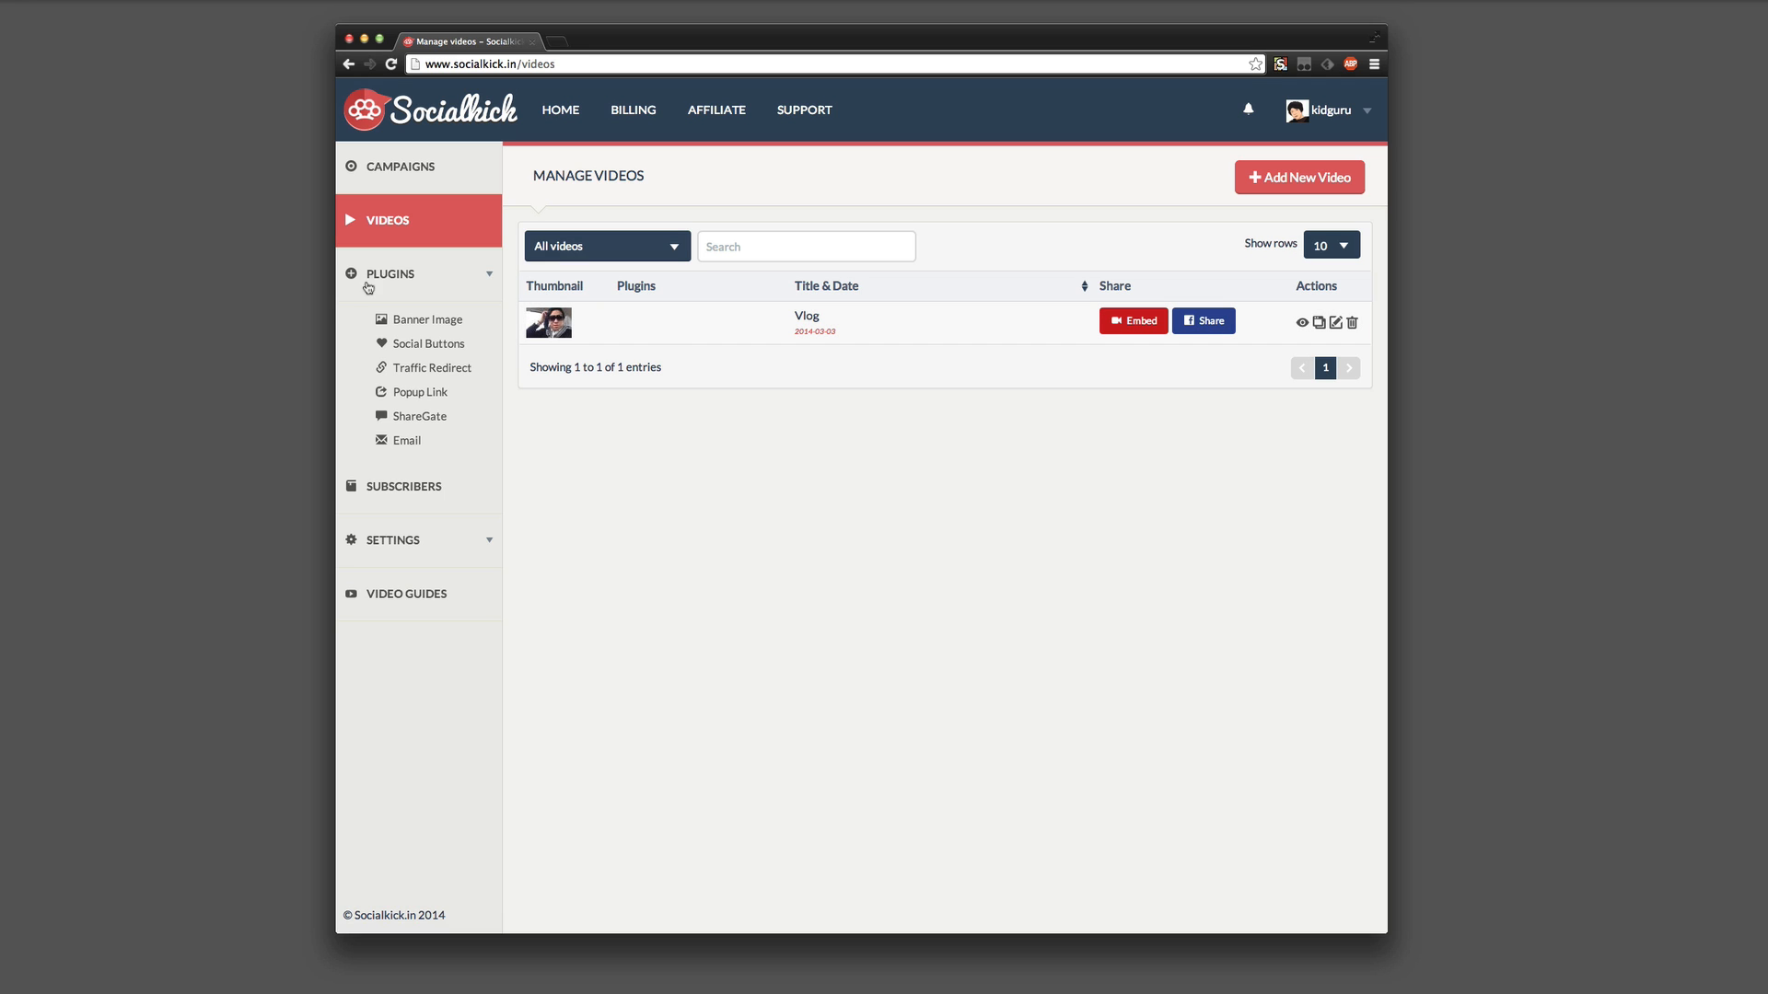
pyautogui.moveTo(415, 320); pyautogui.dragTo(666, 334)
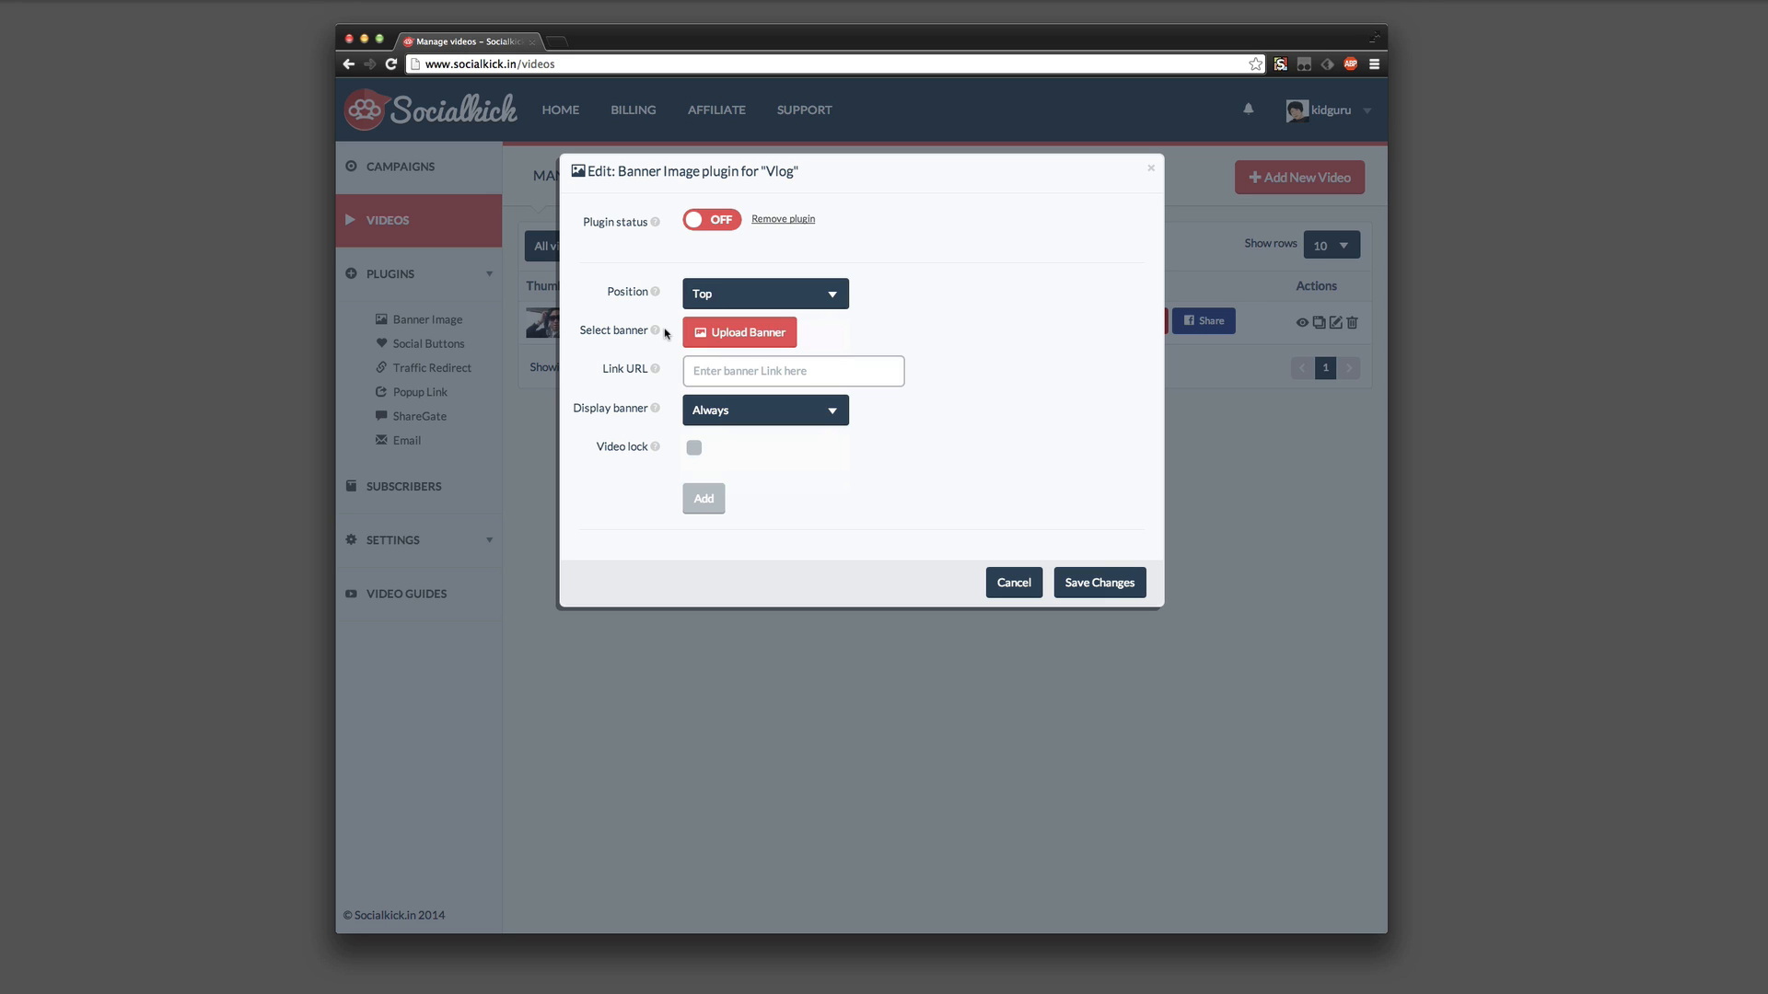
pyautogui.click(715, 220)
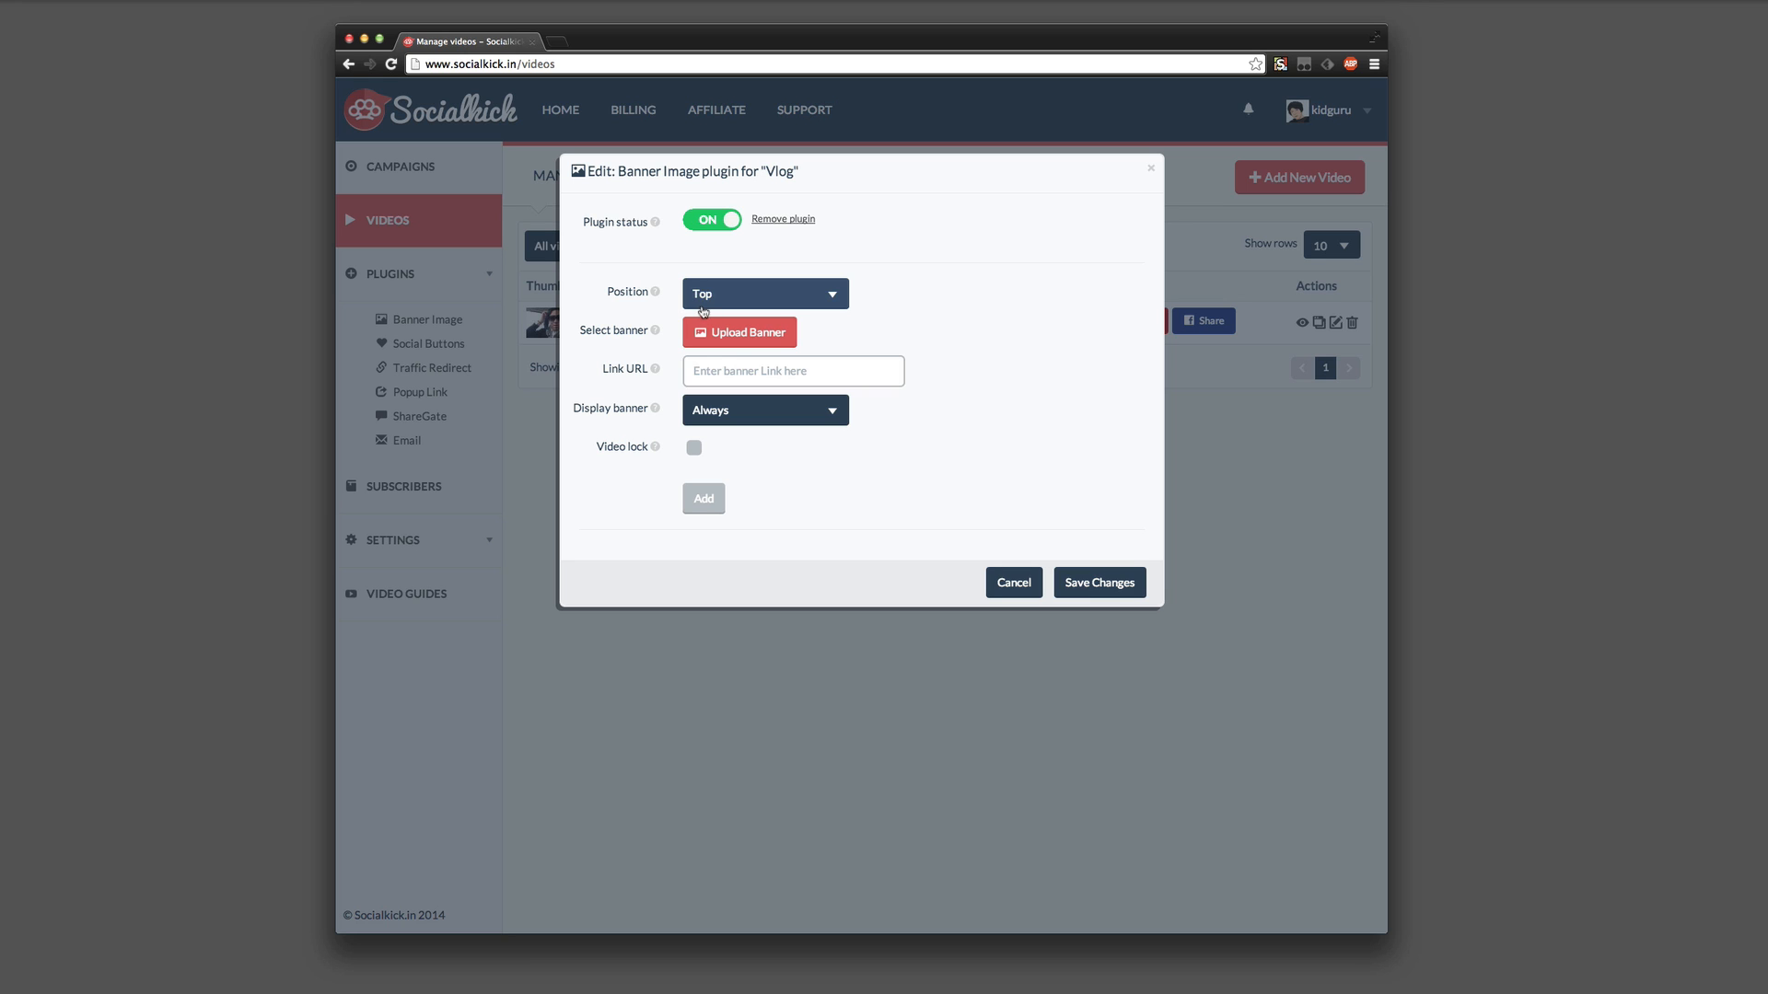
# Upload banner.png as the banner in the Top position and set its link URL to google.com
pyautogui.click(734, 300)
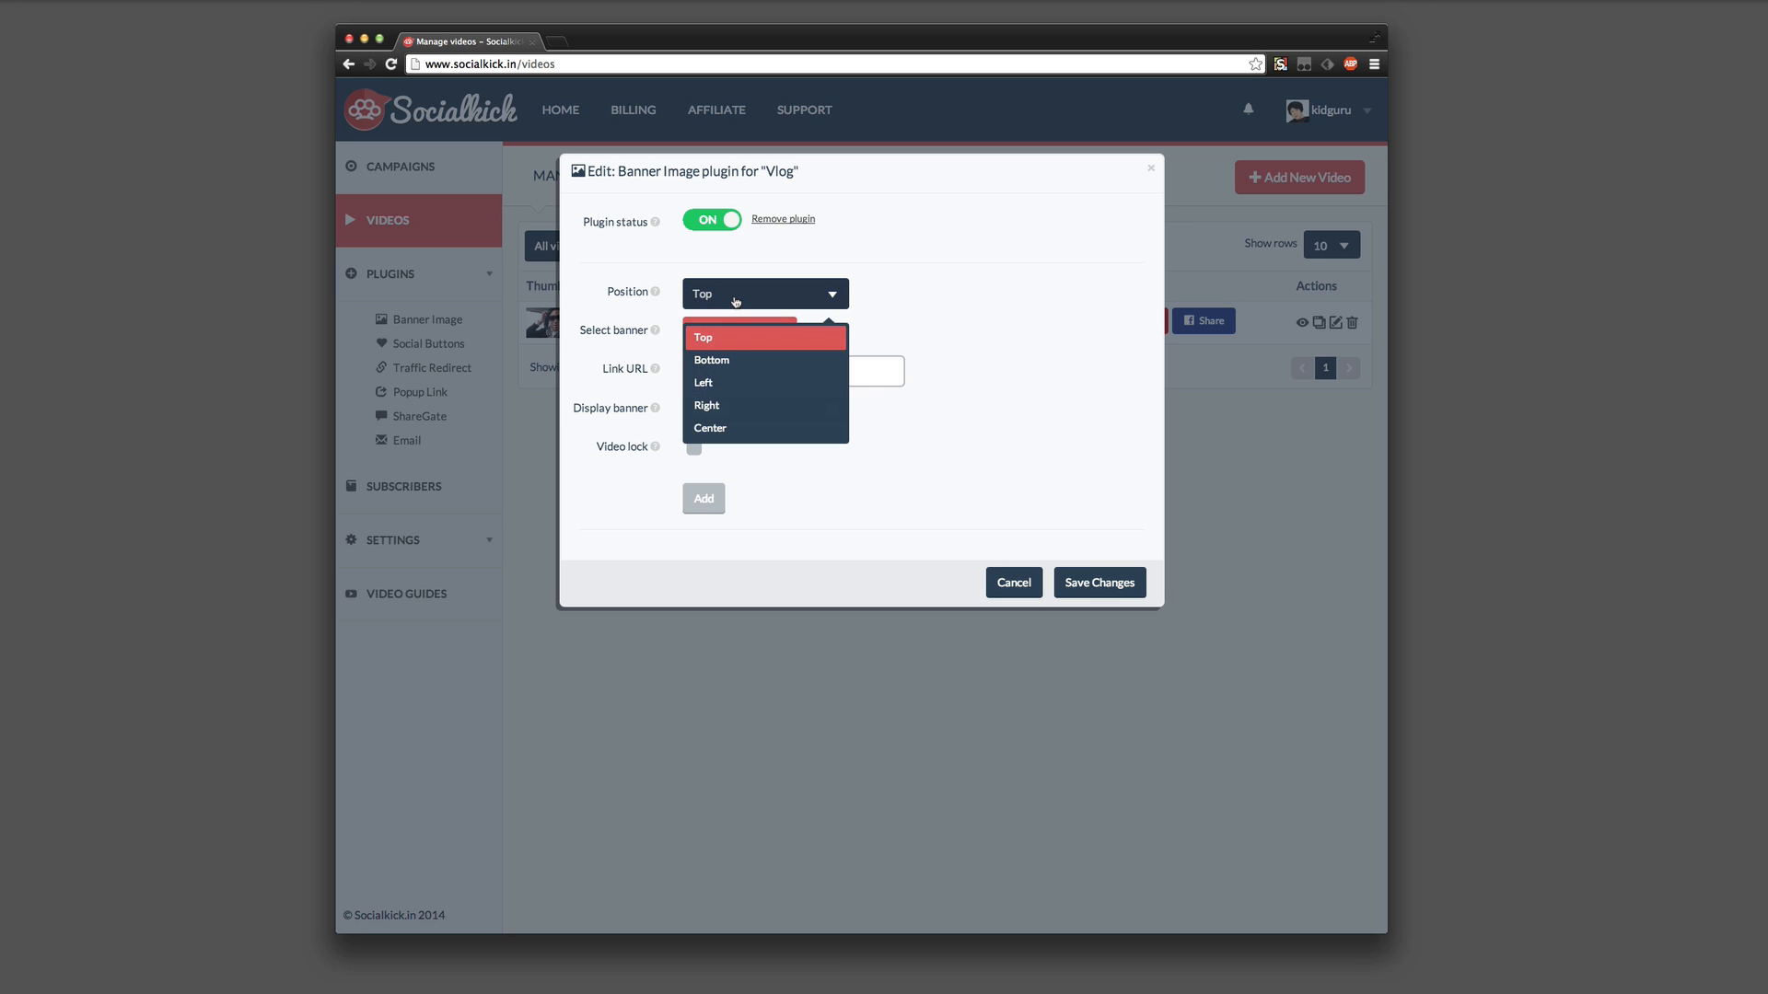
pyautogui.click(735, 301)
pyautogui.click(742, 334)
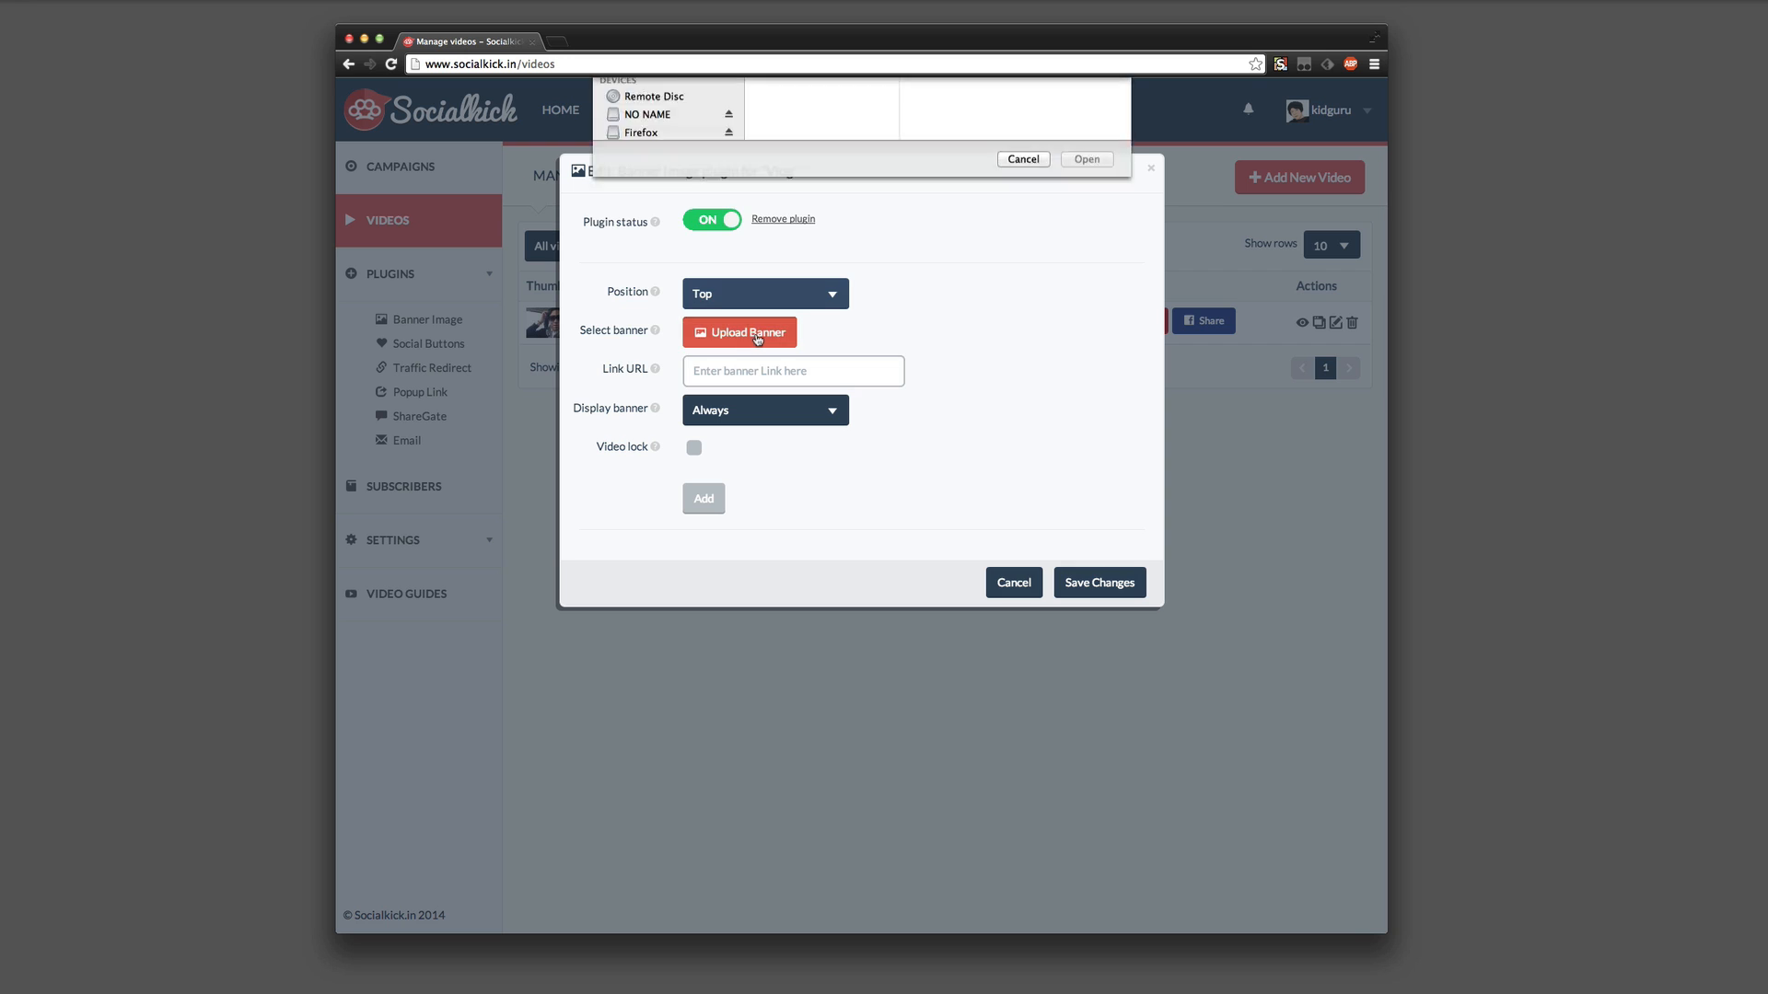
pyautogui.doubleClick(932, 120)
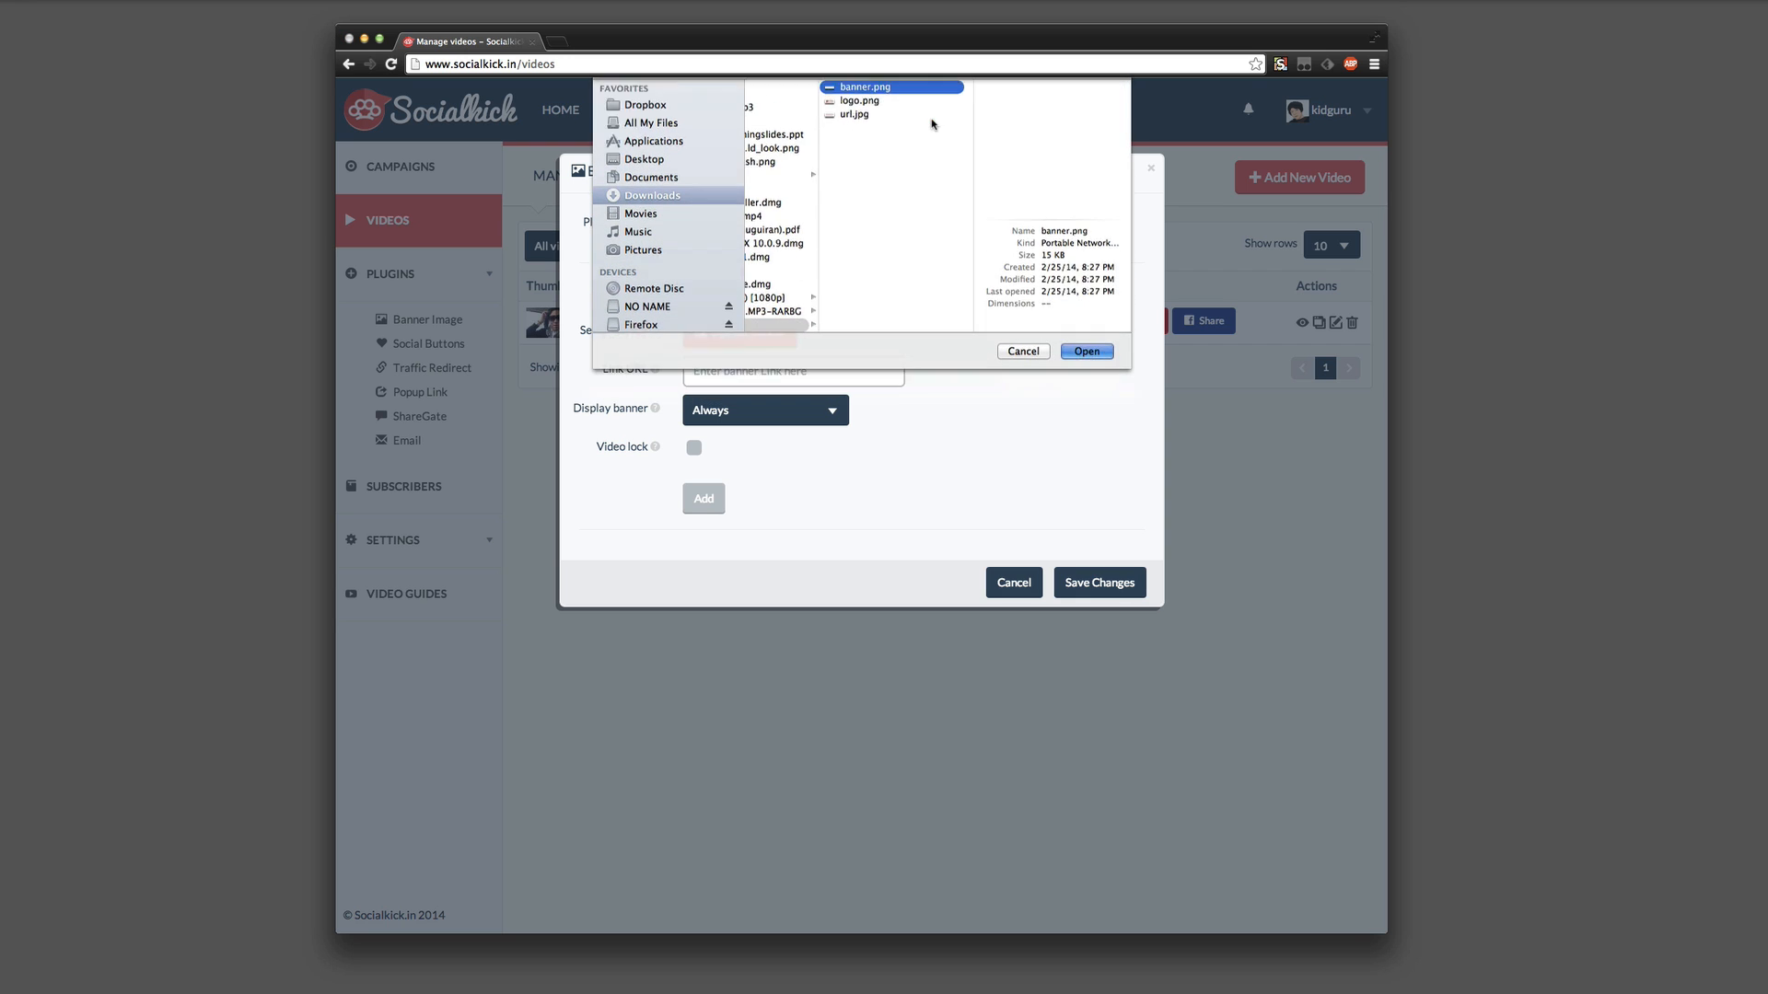
pyautogui.click(853, 373)
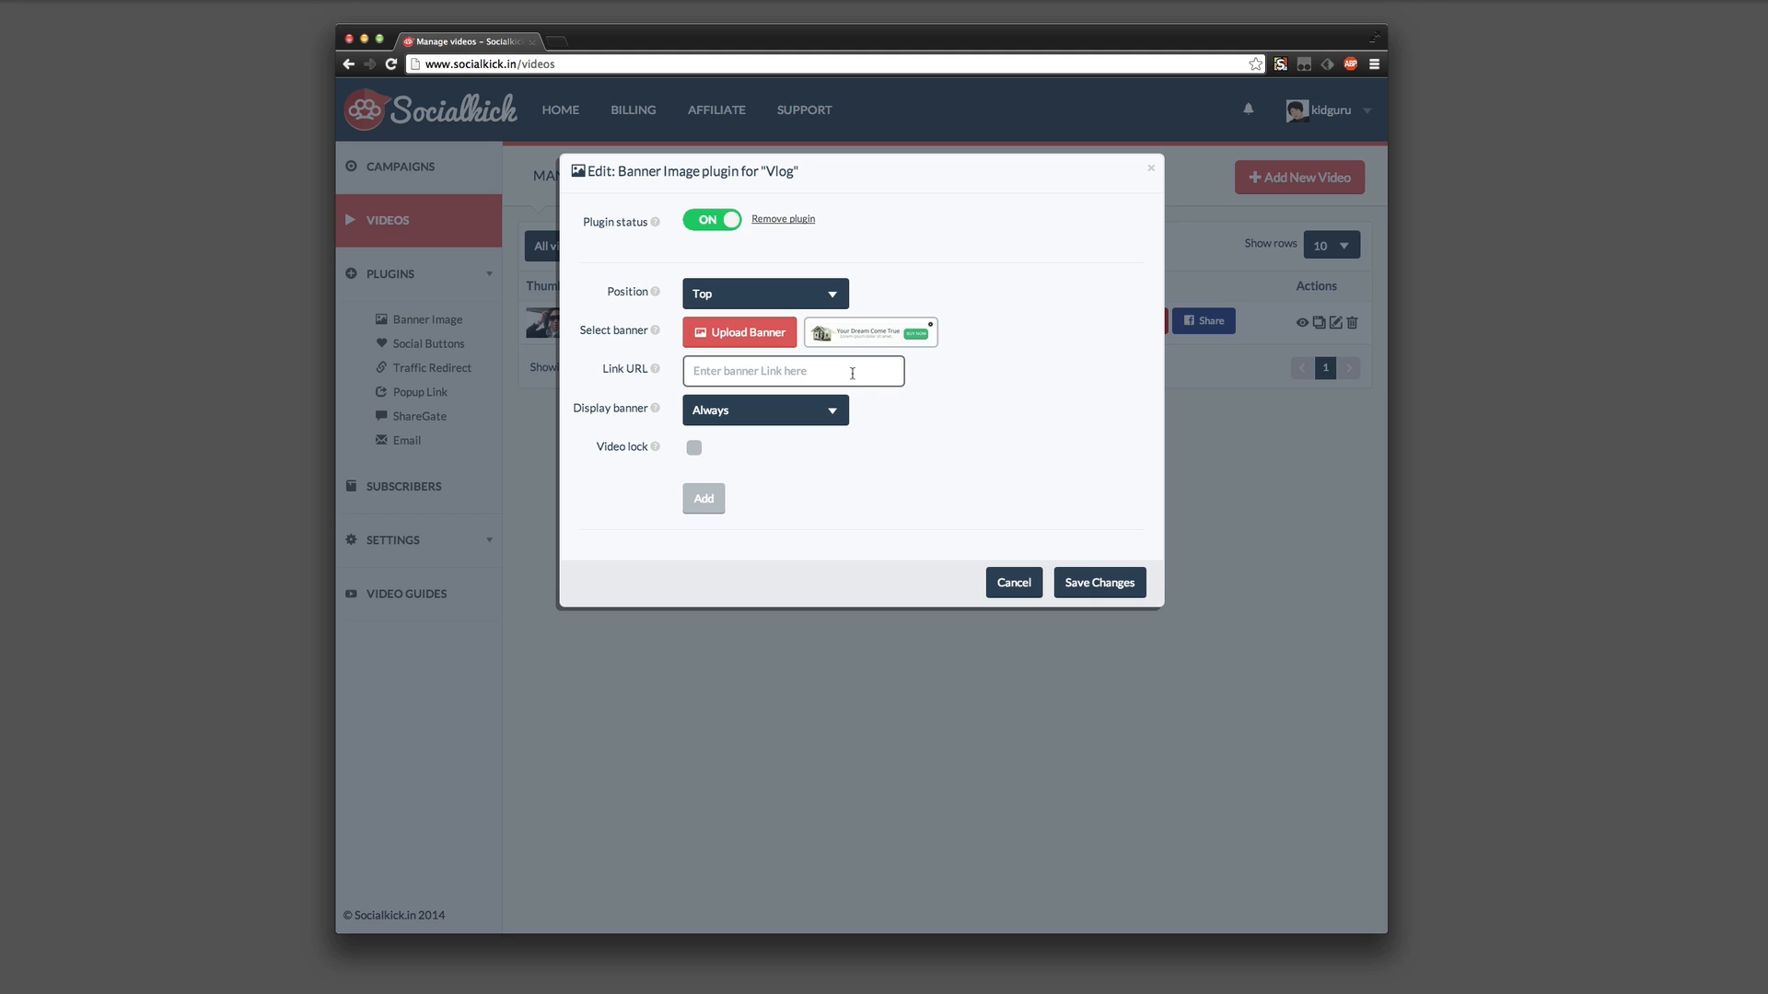
pyautogui.write('google.com')
pyautogui.click(1055, 449)
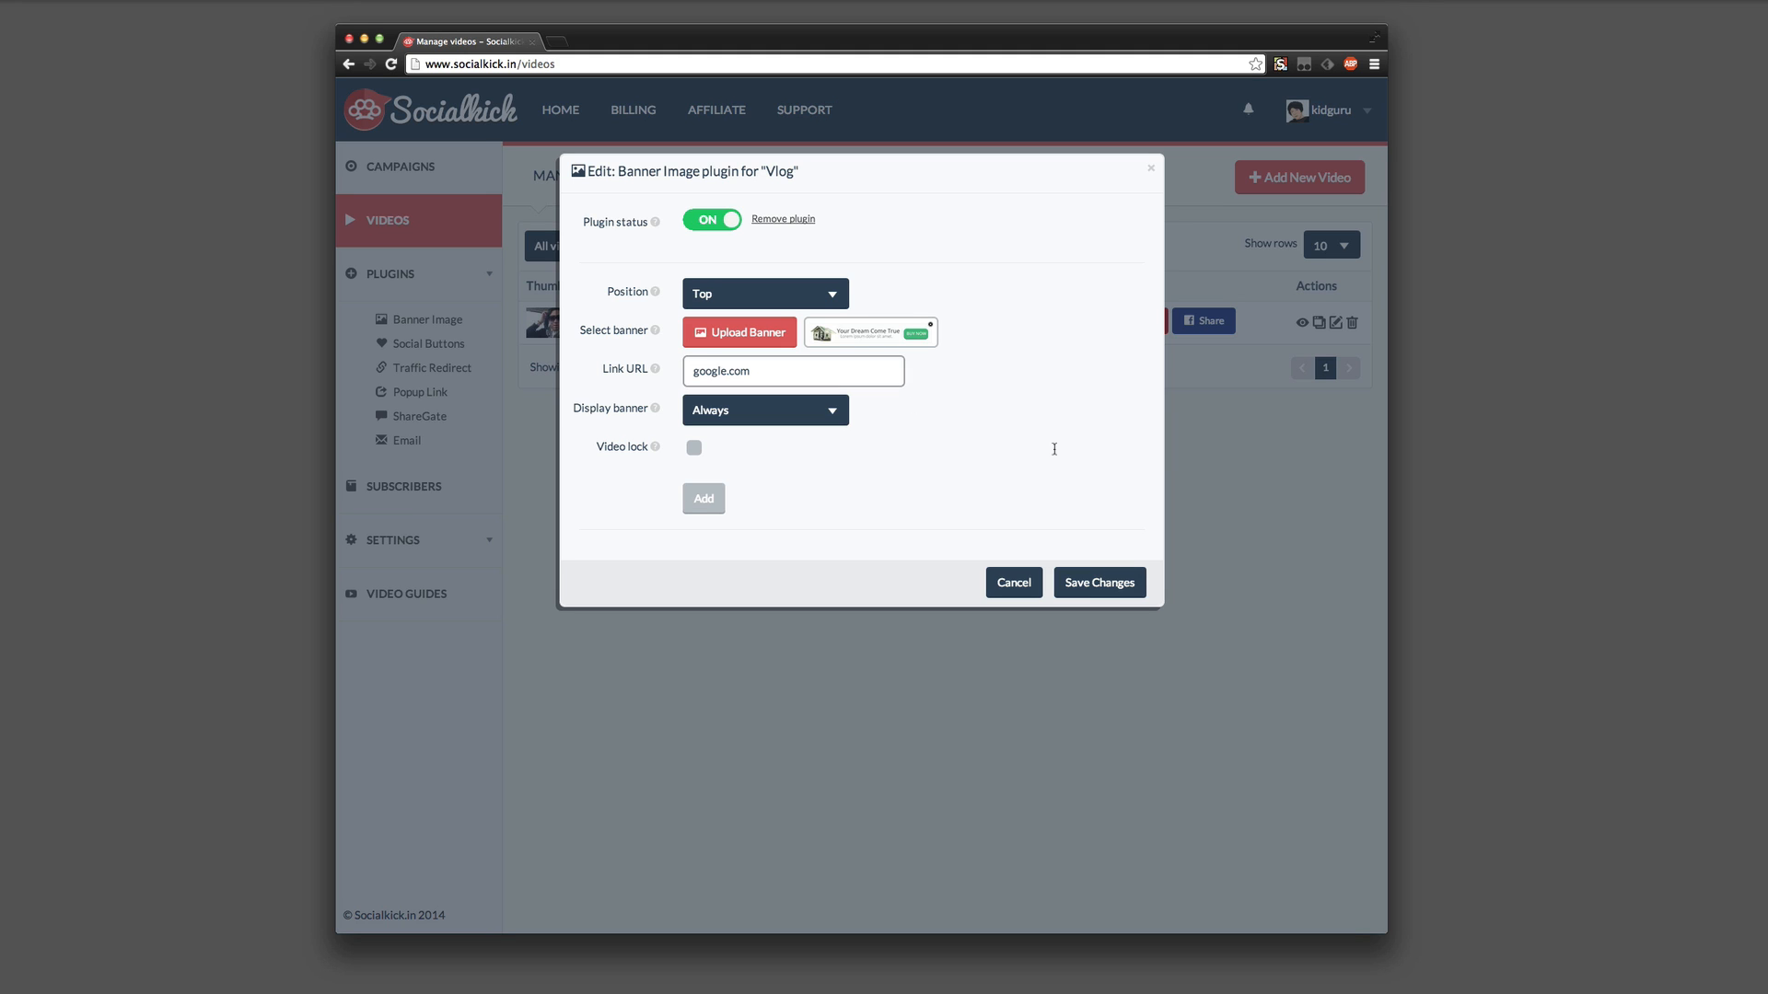
# Set the banner display to Timed from 00:03 to 00:10 and add it to the plugin's banners
pyautogui.click(827, 413)
pyautogui.click(787, 475)
pyautogui.click(767, 441)
pyautogui.click(766, 441)
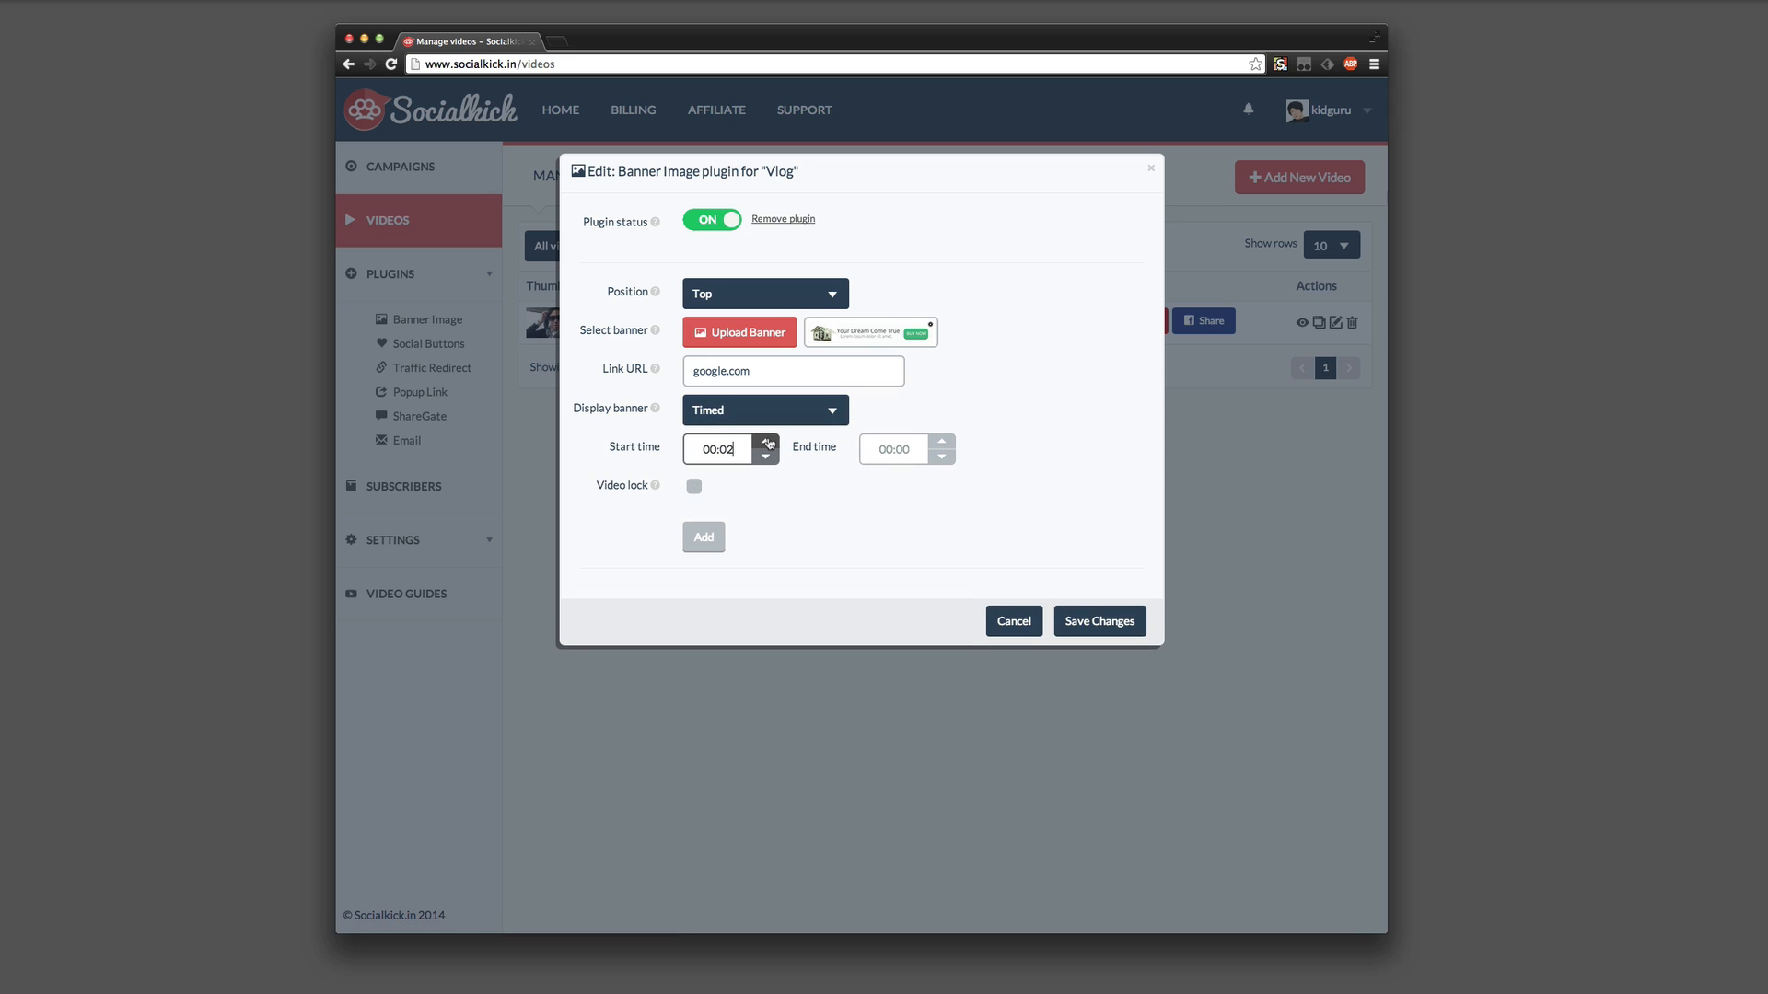
pyautogui.click(766, 441)
pyautogui.click(943, 442)
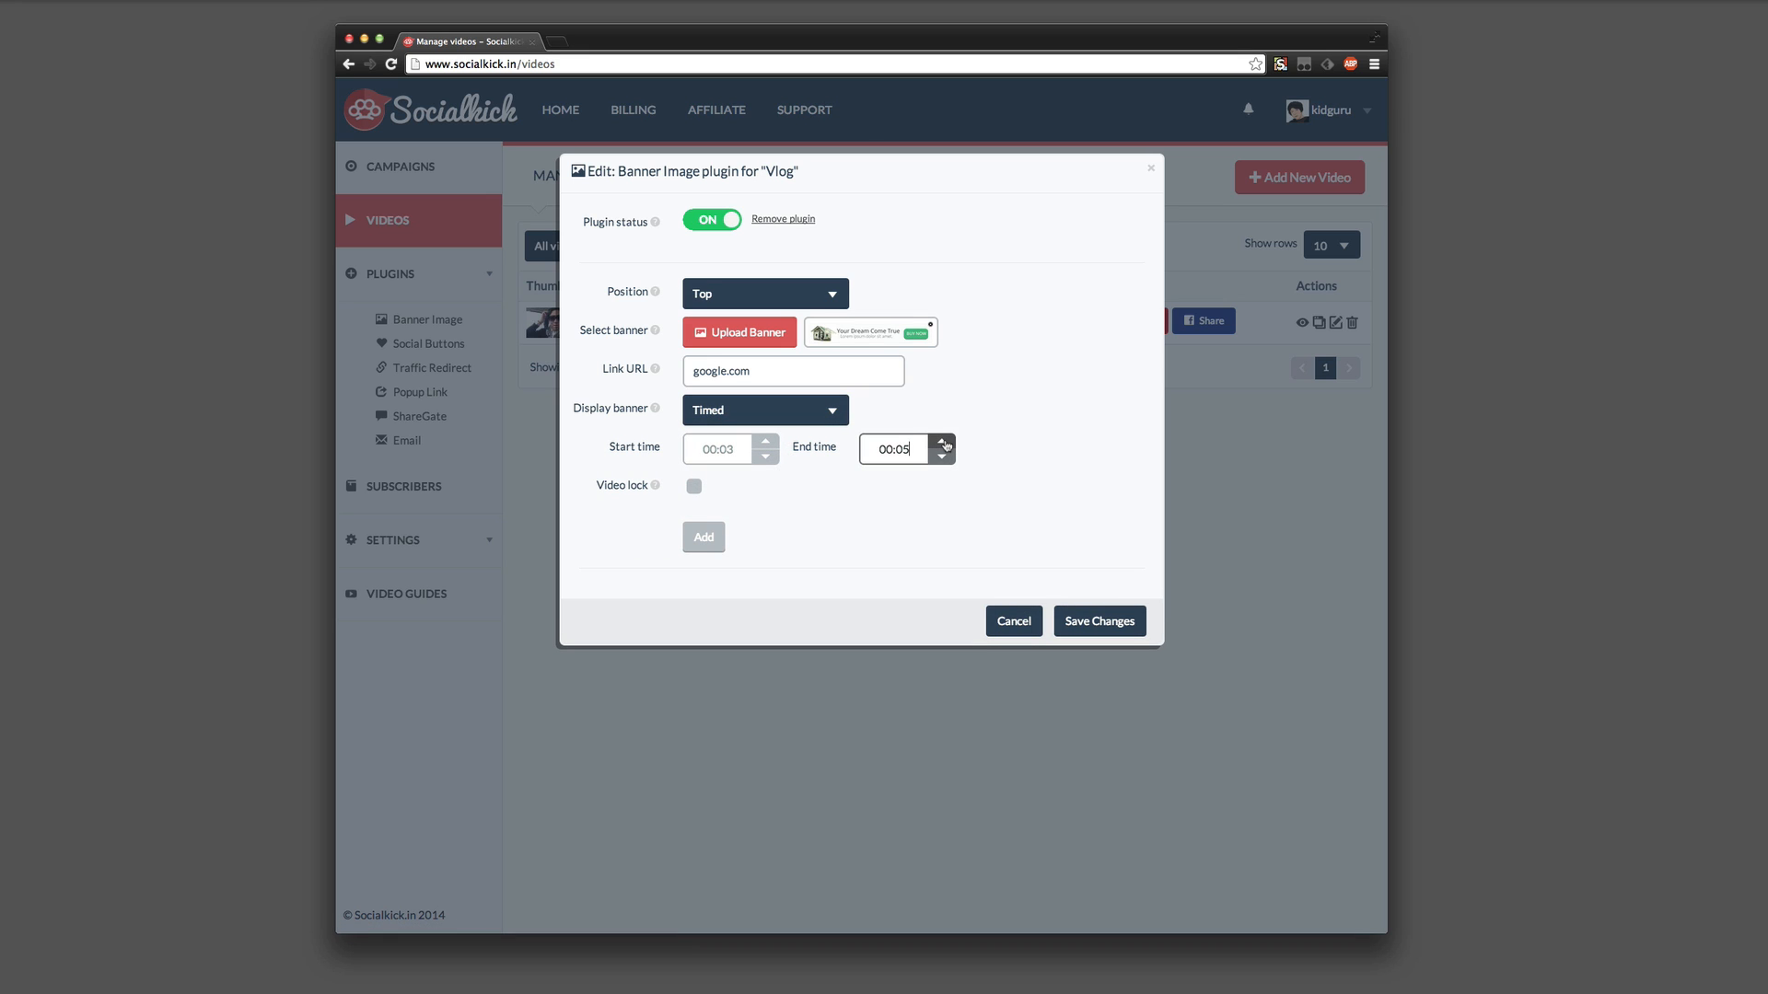
pyautogui.click(942, 442)
pyautogui.click(943, 442)
pyautogui.click(715, 539)
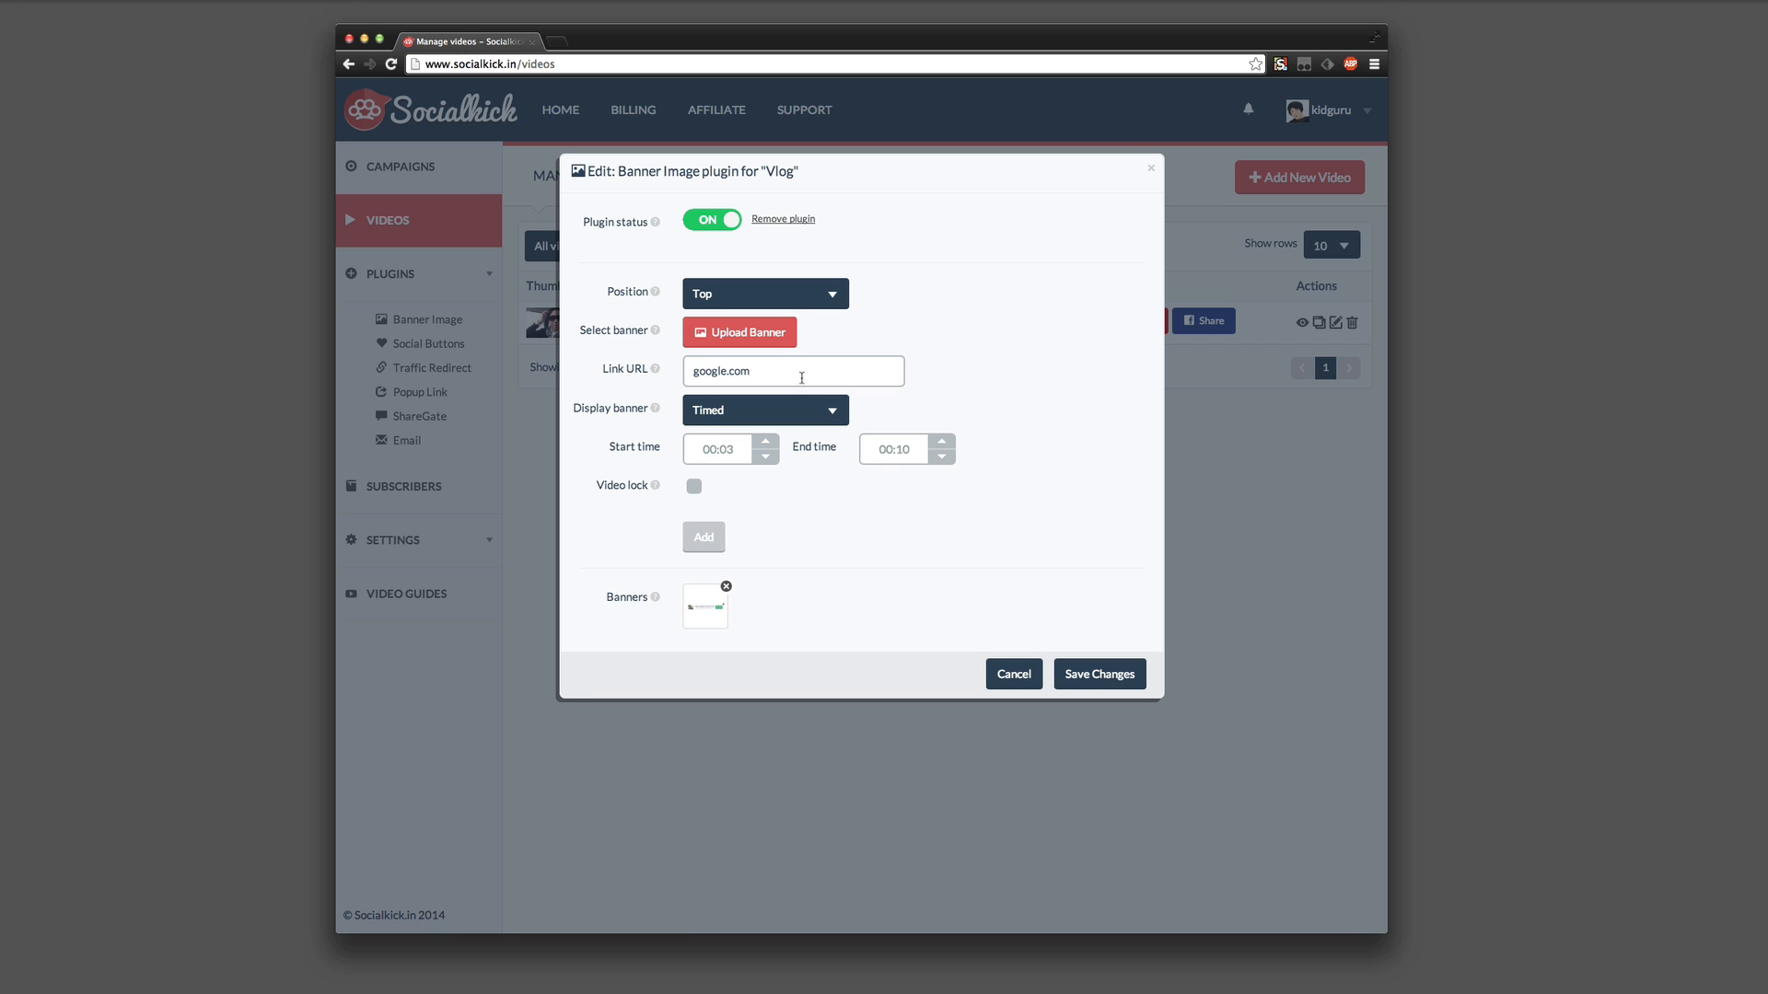
# Upload banner.png again for a second banner and set its position to Right
pyautogui.click(696, 494)
pyautogui.click(752, 332)
pyautogui.doubleClick(946, 117)
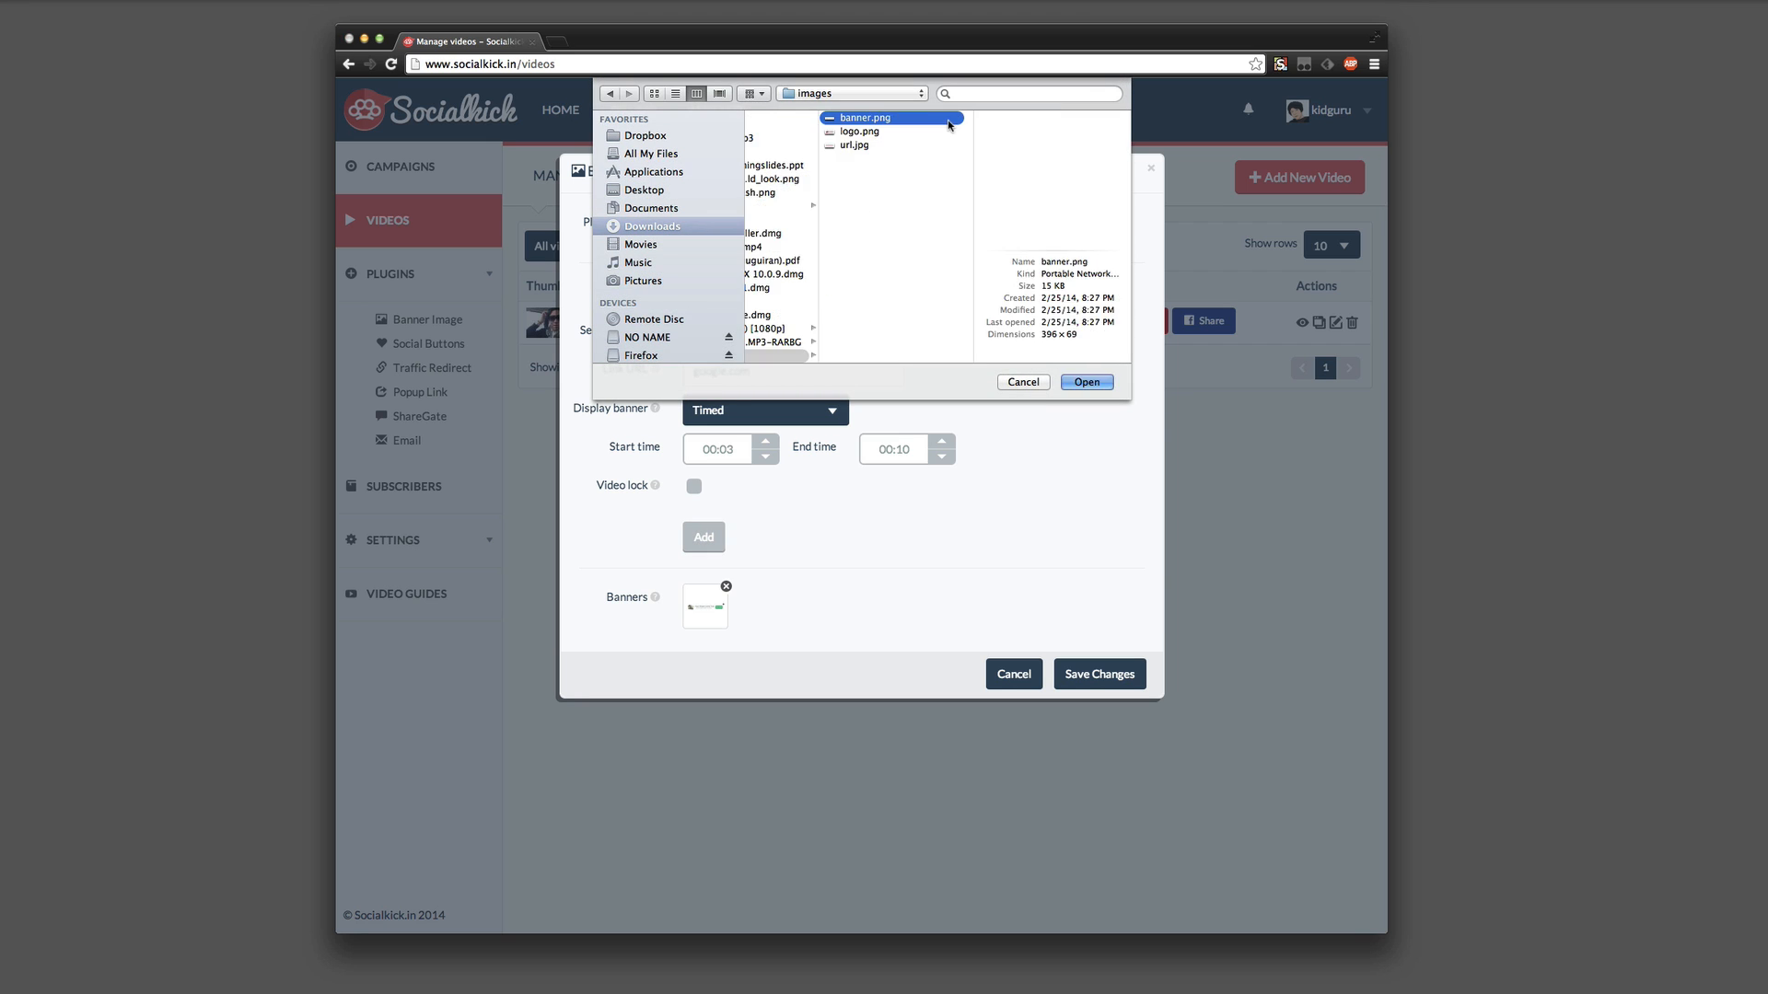
pyautogui.click(827, 299)
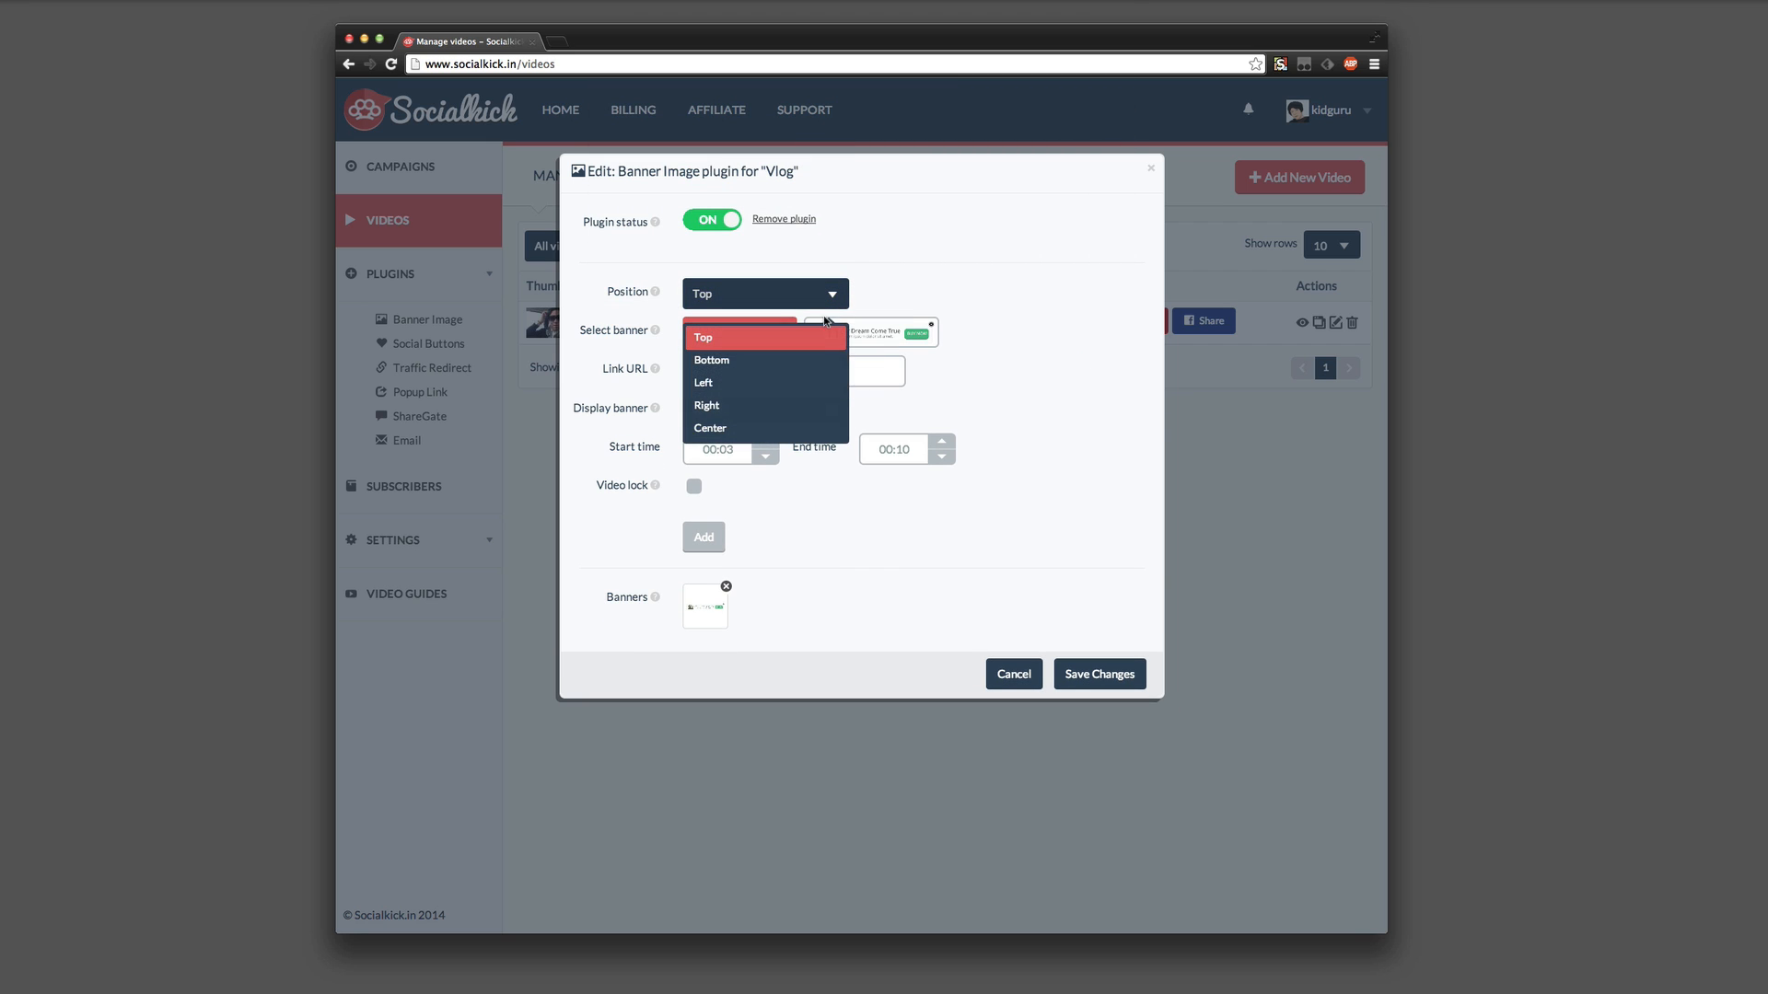
pyautogui.click(792, 406)
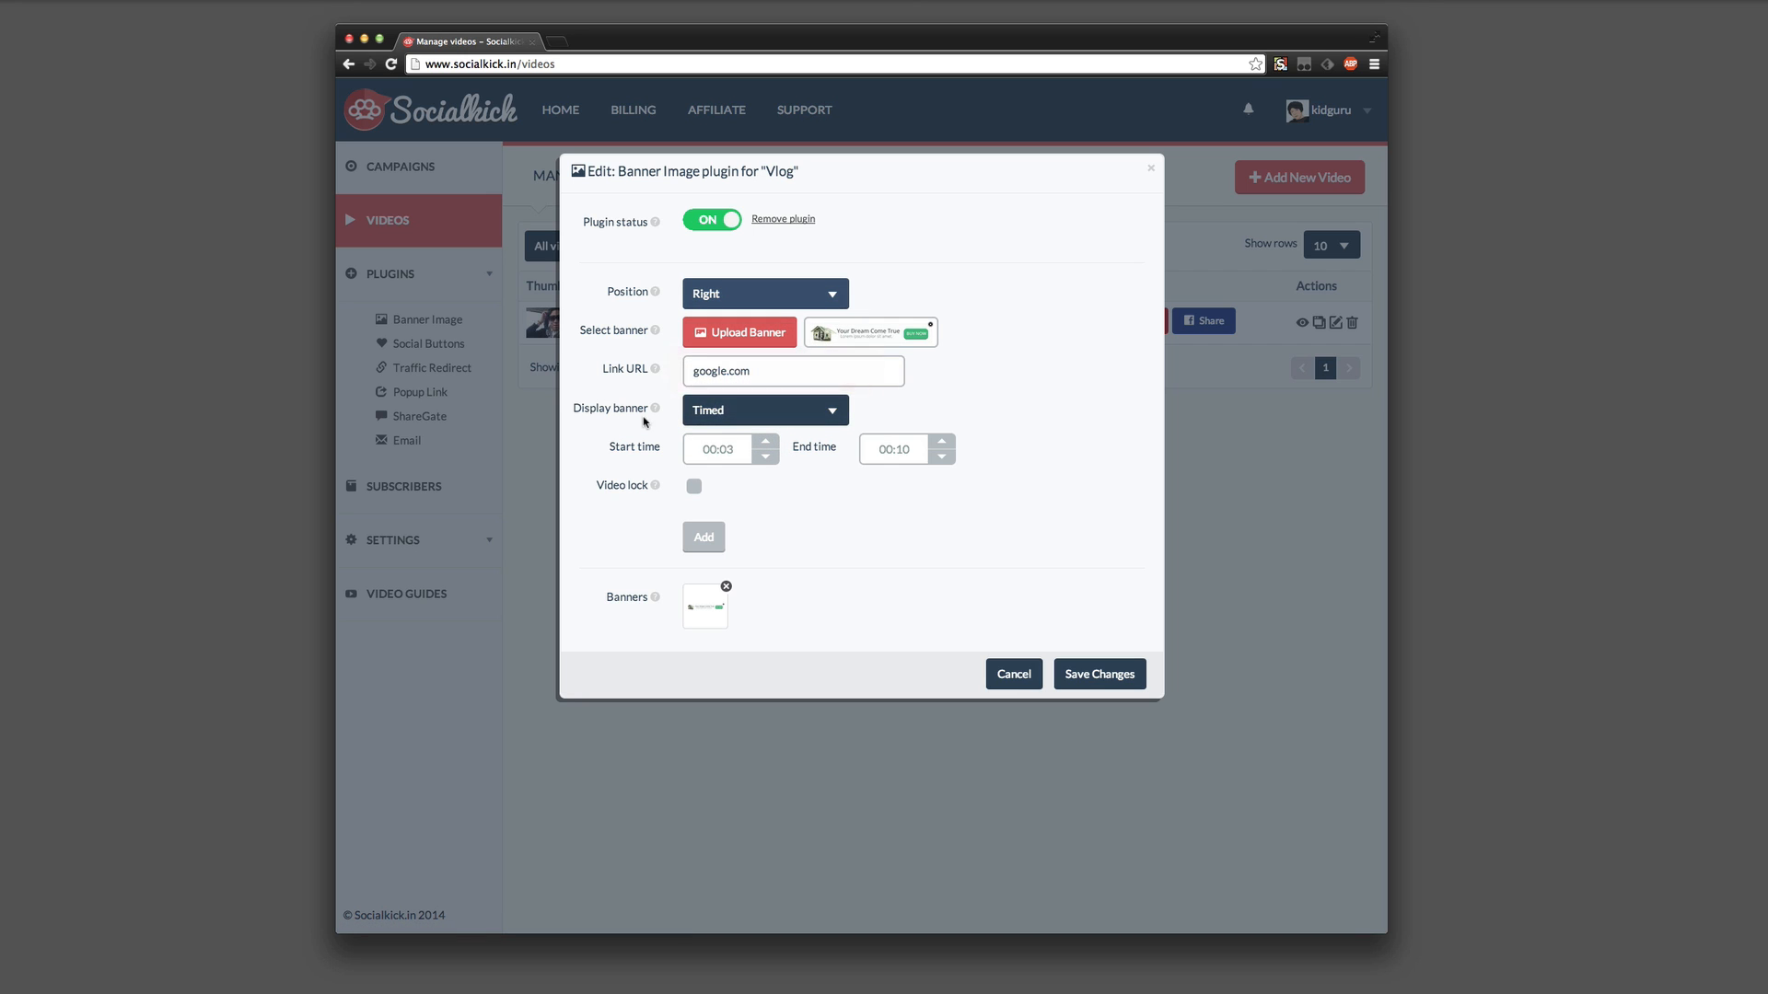
# Add the second banner timed from 00:11 to 00:20 with video lock enabled, and save the plugin changes
pyautogui.moveTo(659, 421)
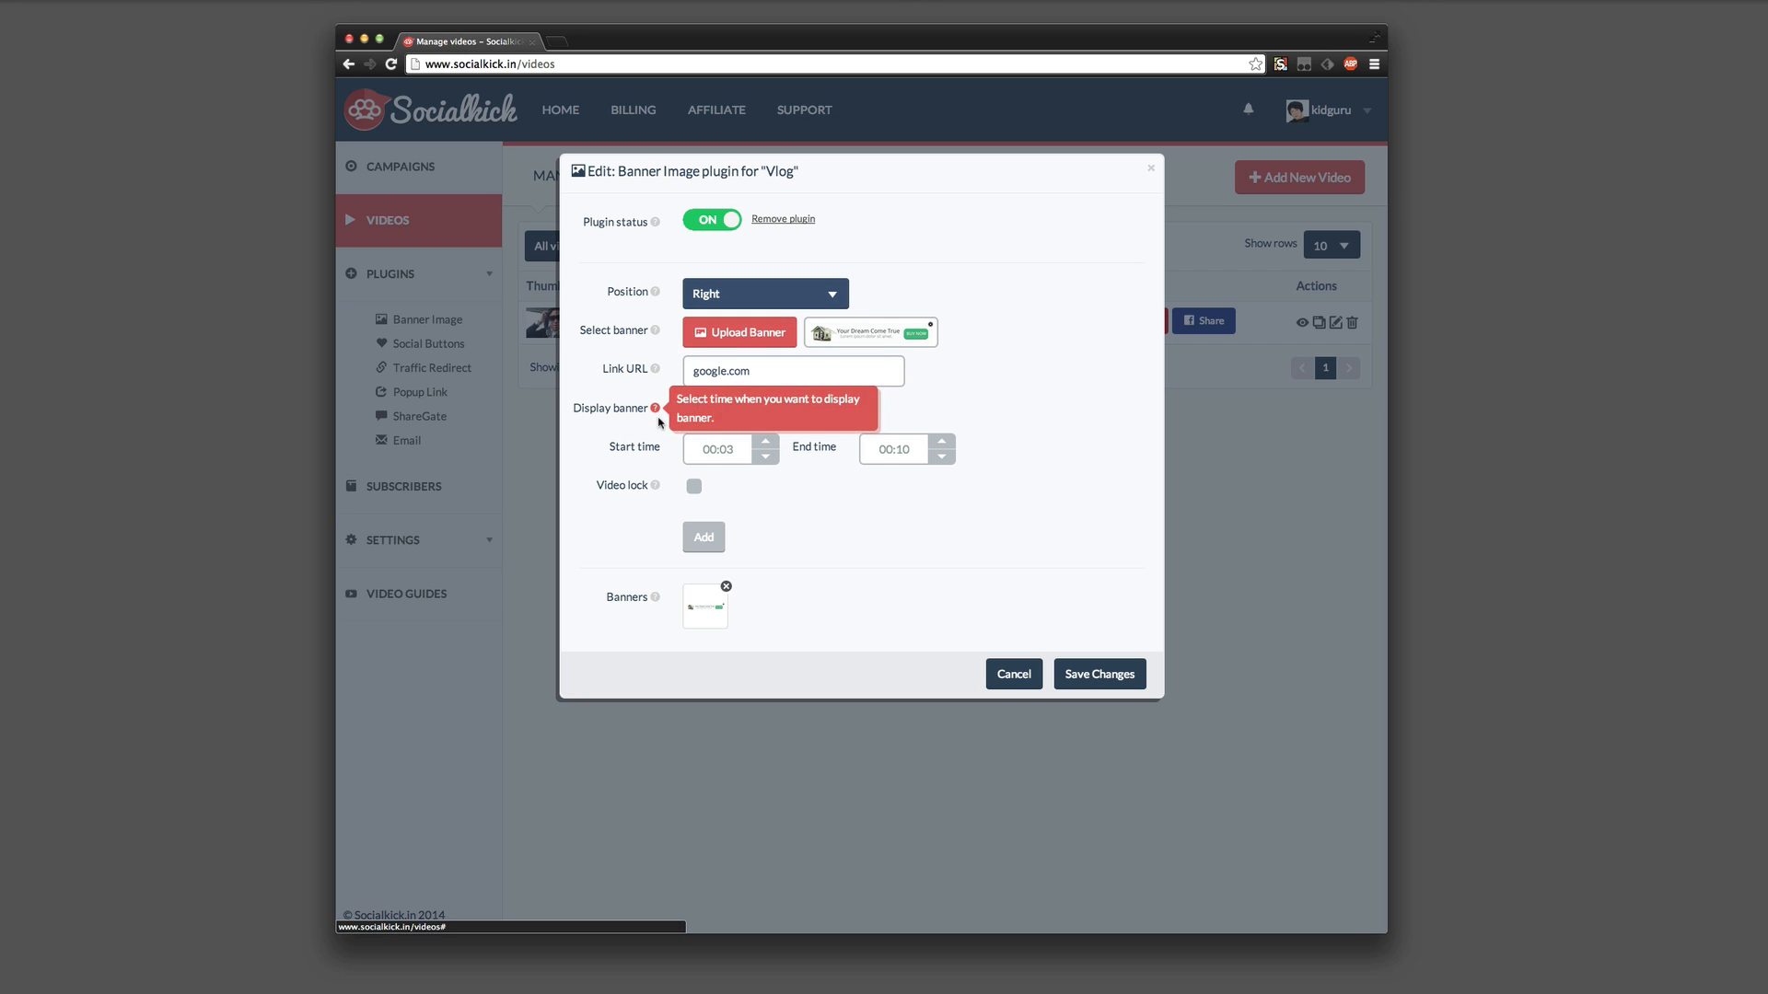
pyautogui.doubleClick(771, 449)
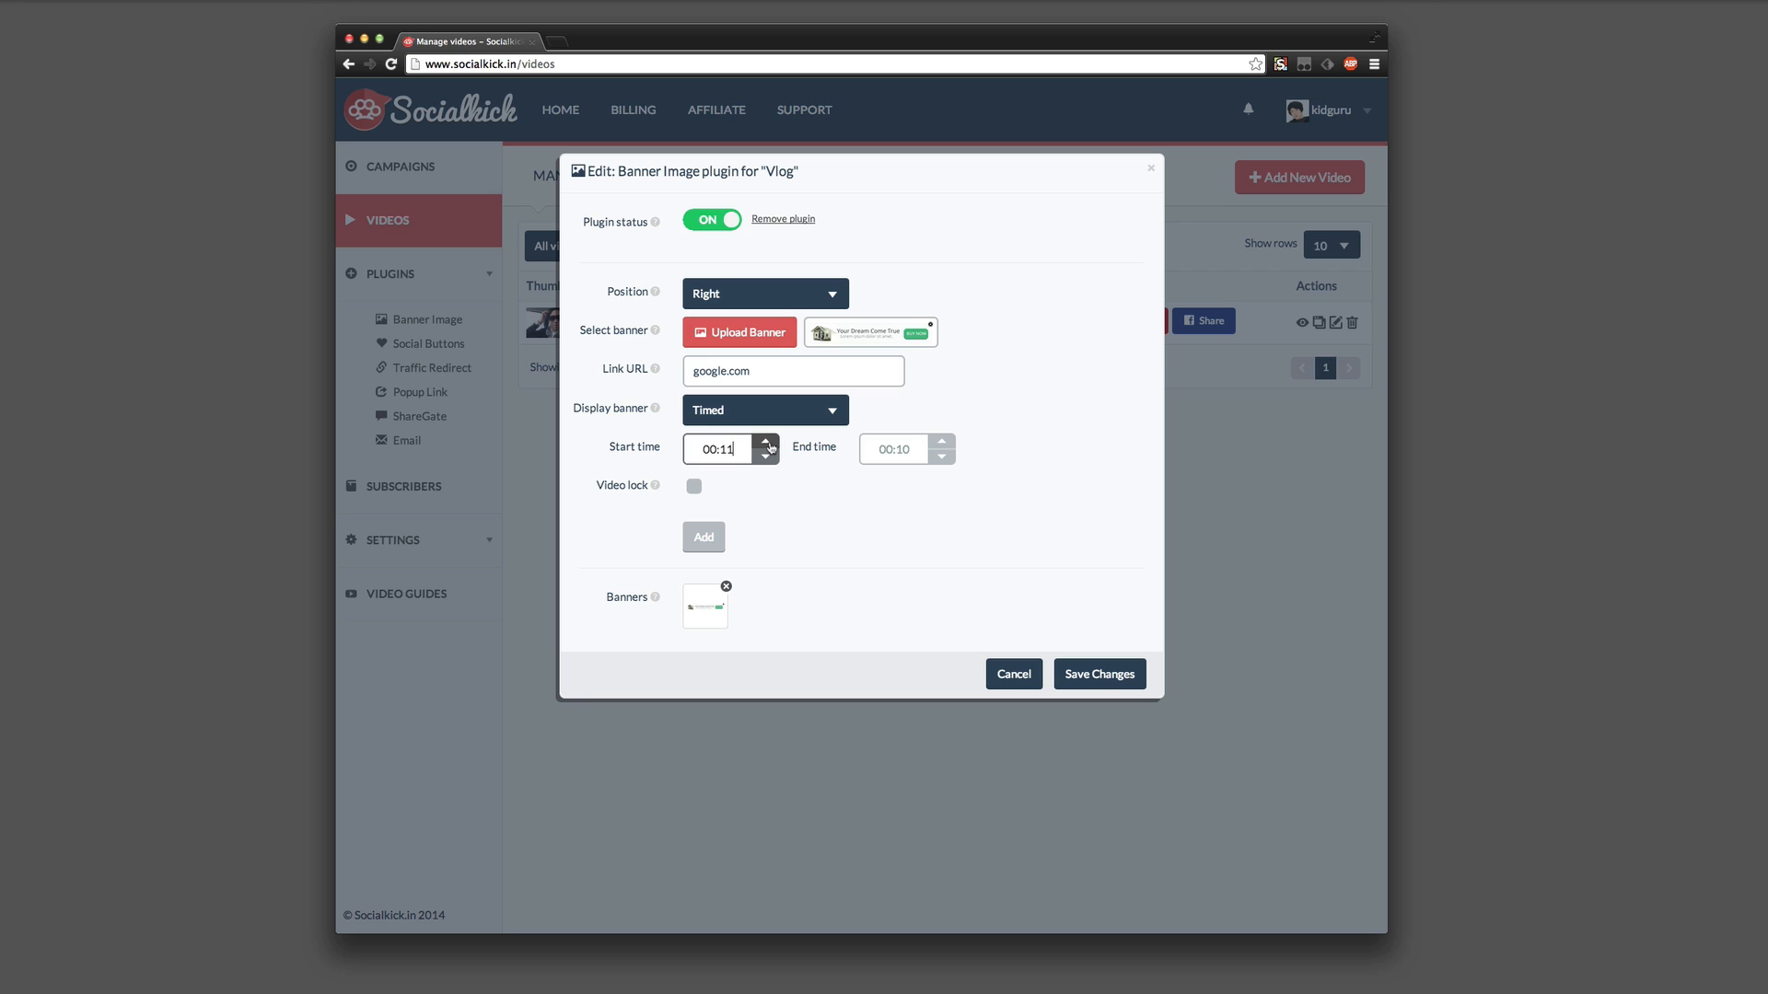
pyautogui.doubleClick(940, 443)
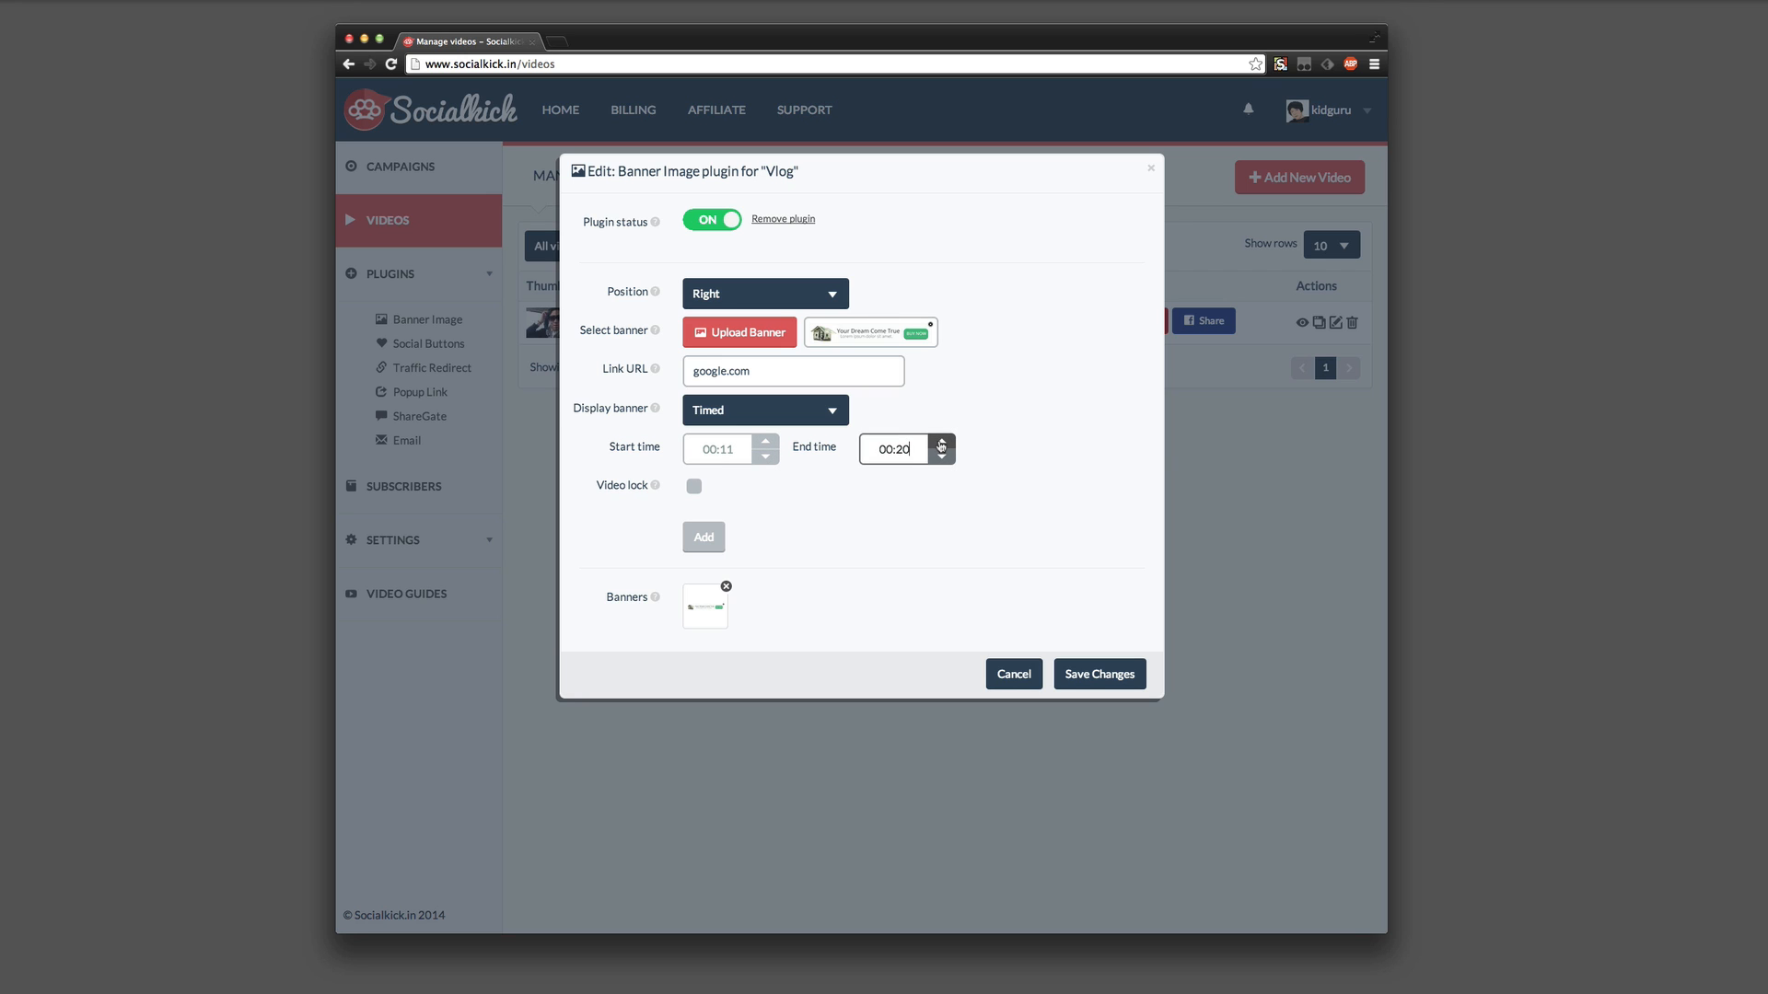
pyautogui.click(693, 486)
pyautogui.click(706, 547)
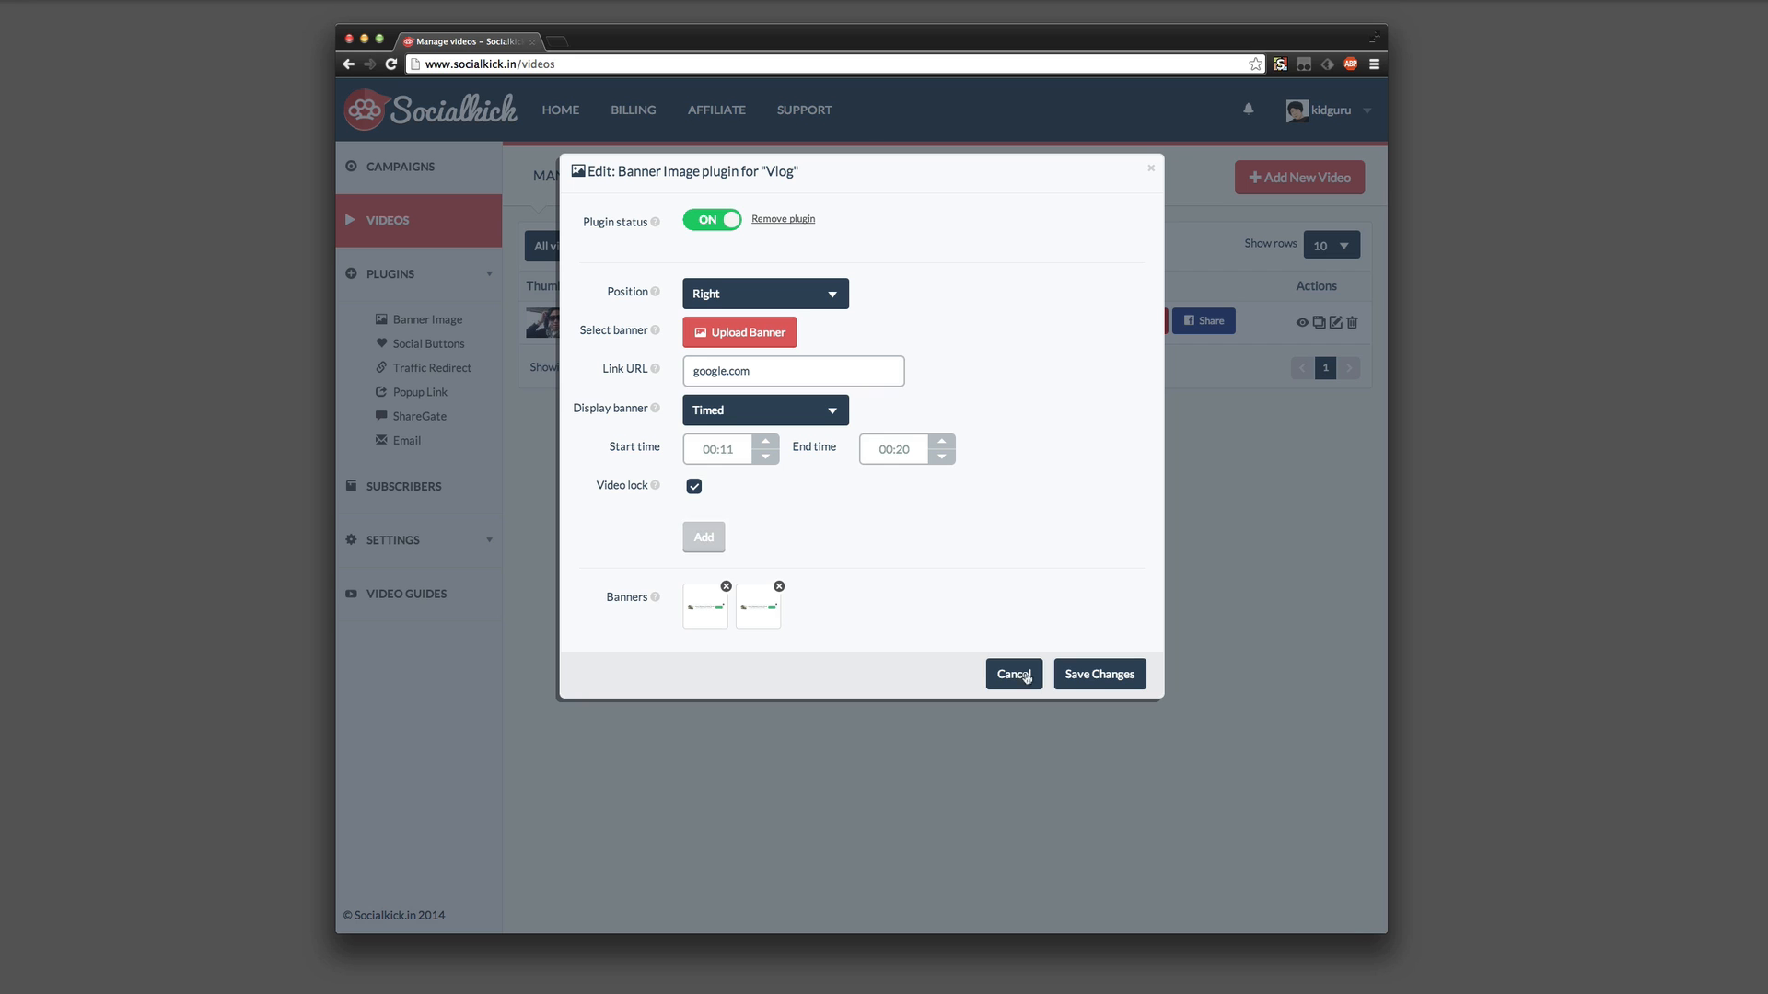
pyautogui.click(1078, 675)
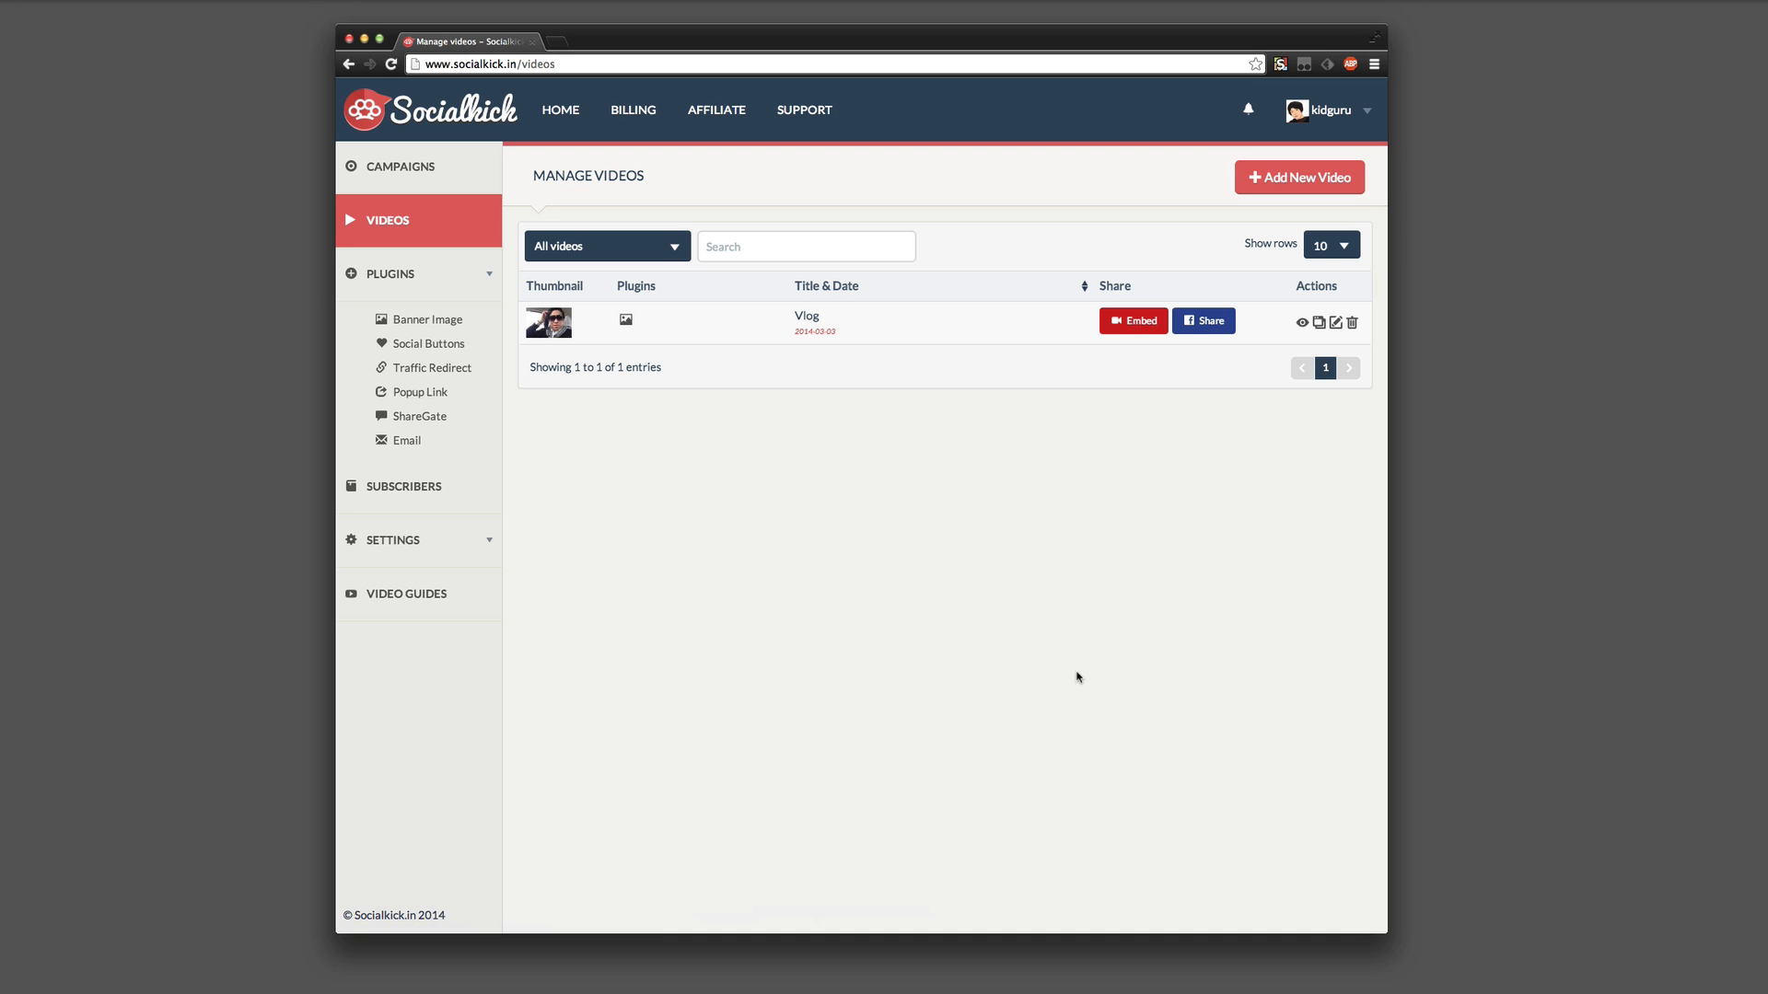
# Play the Vlog video preview with the sound muted to check how both timed banners display
pyautogui.click(1302, 323)
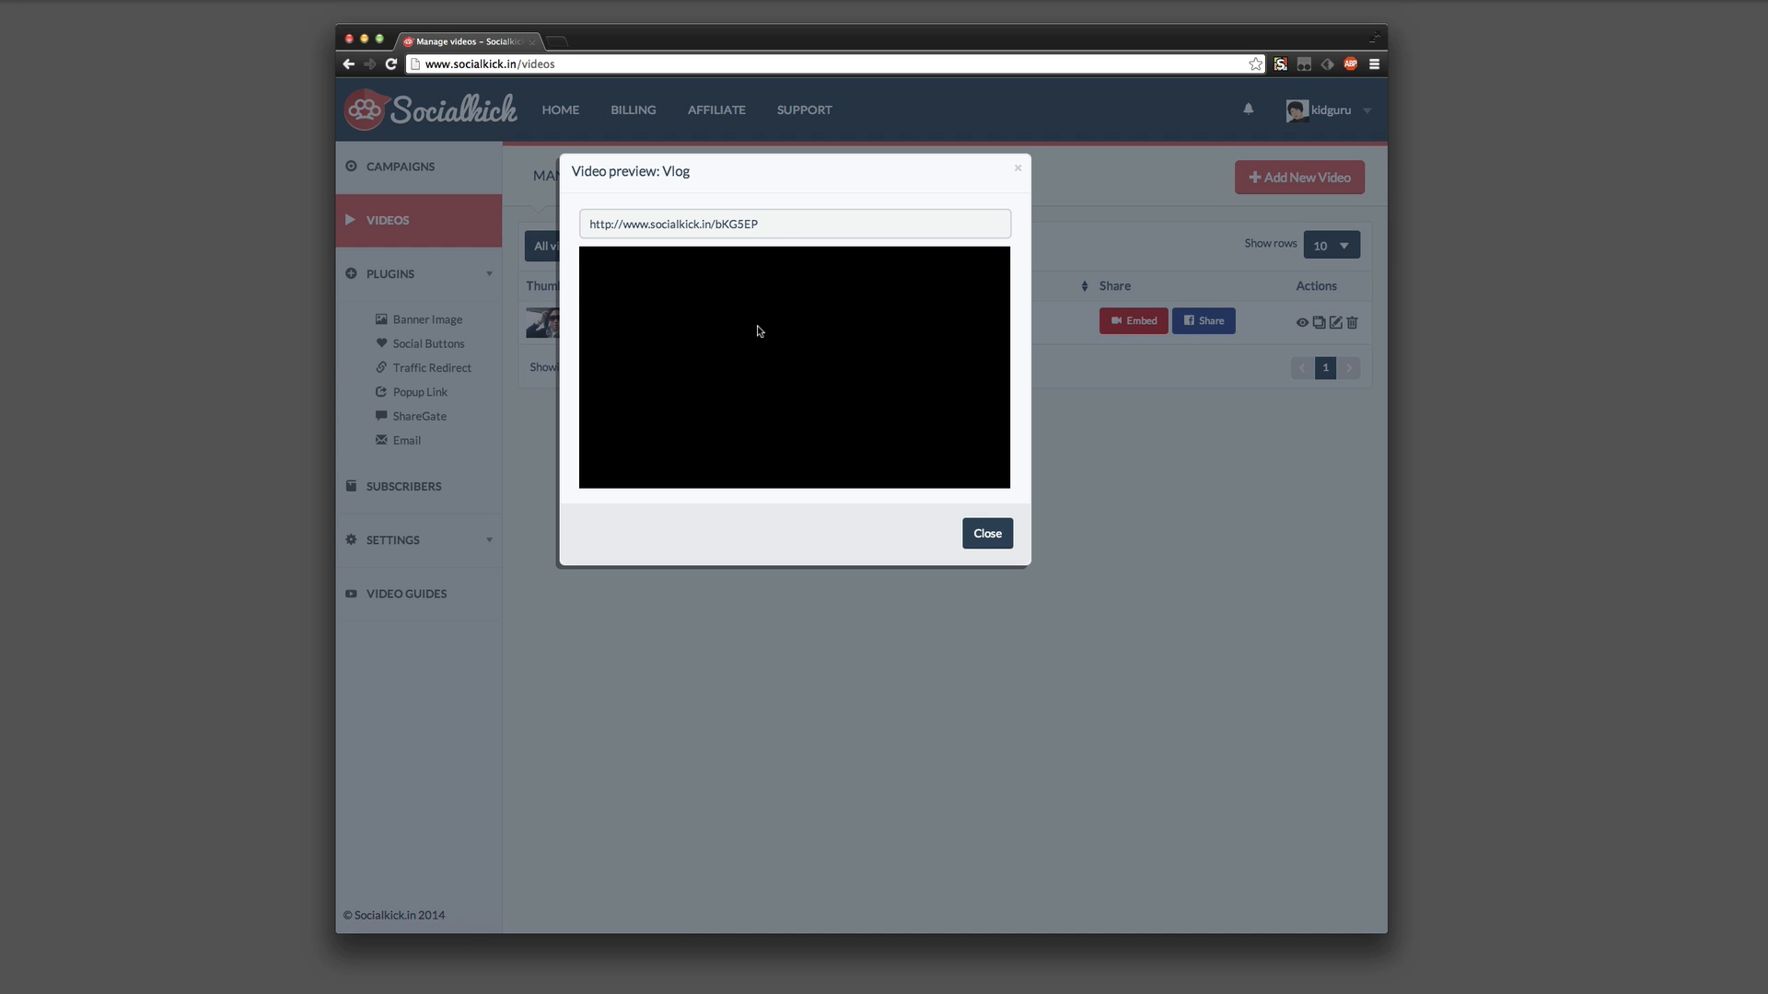
pyautogui.click(716, 229)
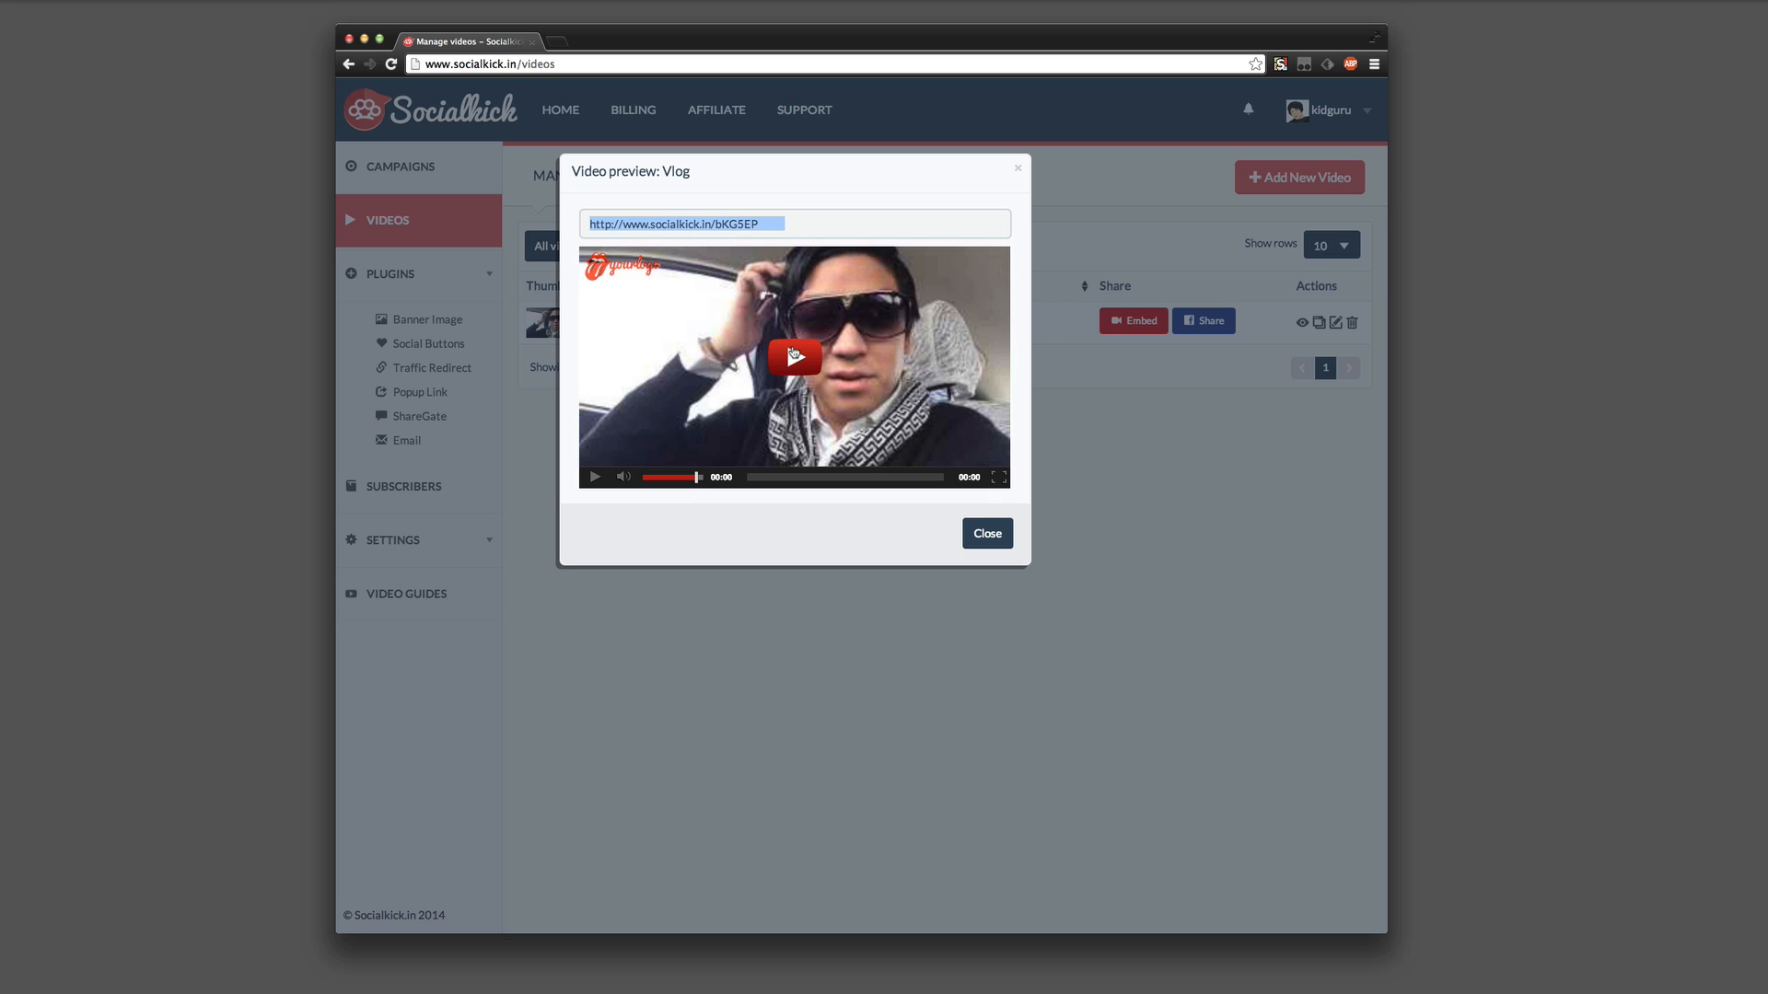
pyautogui.click(793, 352)
pyautogui.click(636, 481)
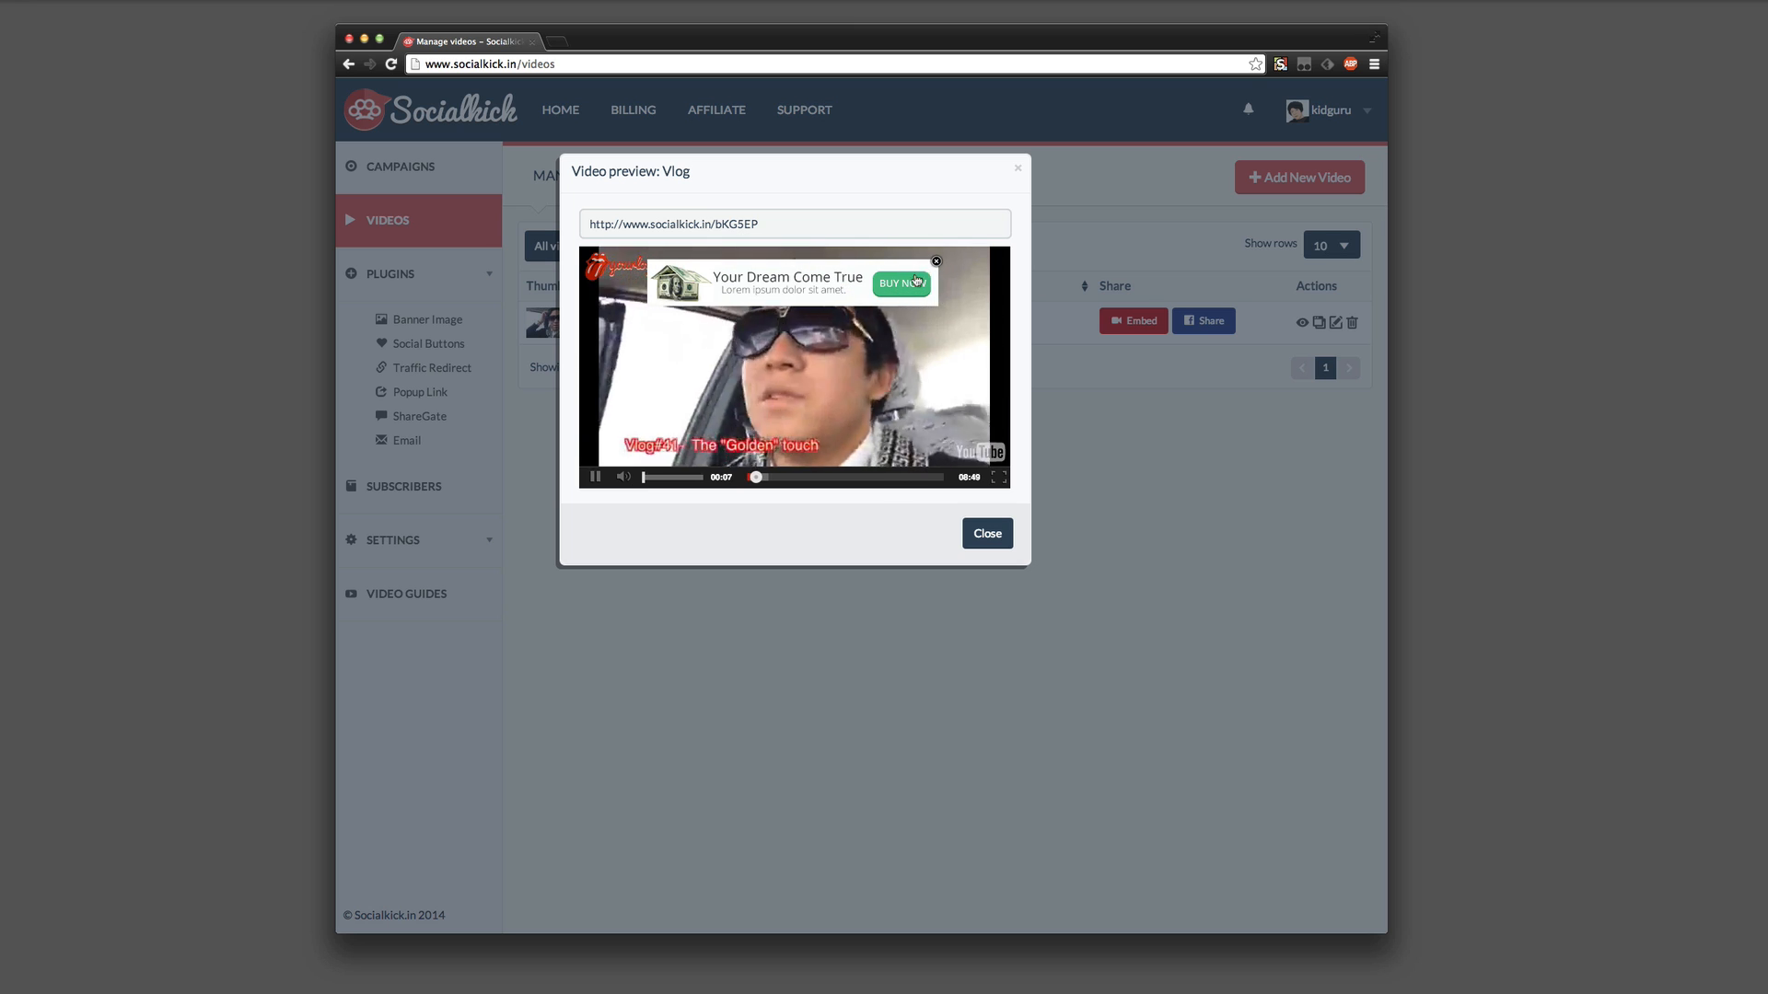
pyautogui.click(786, 425)
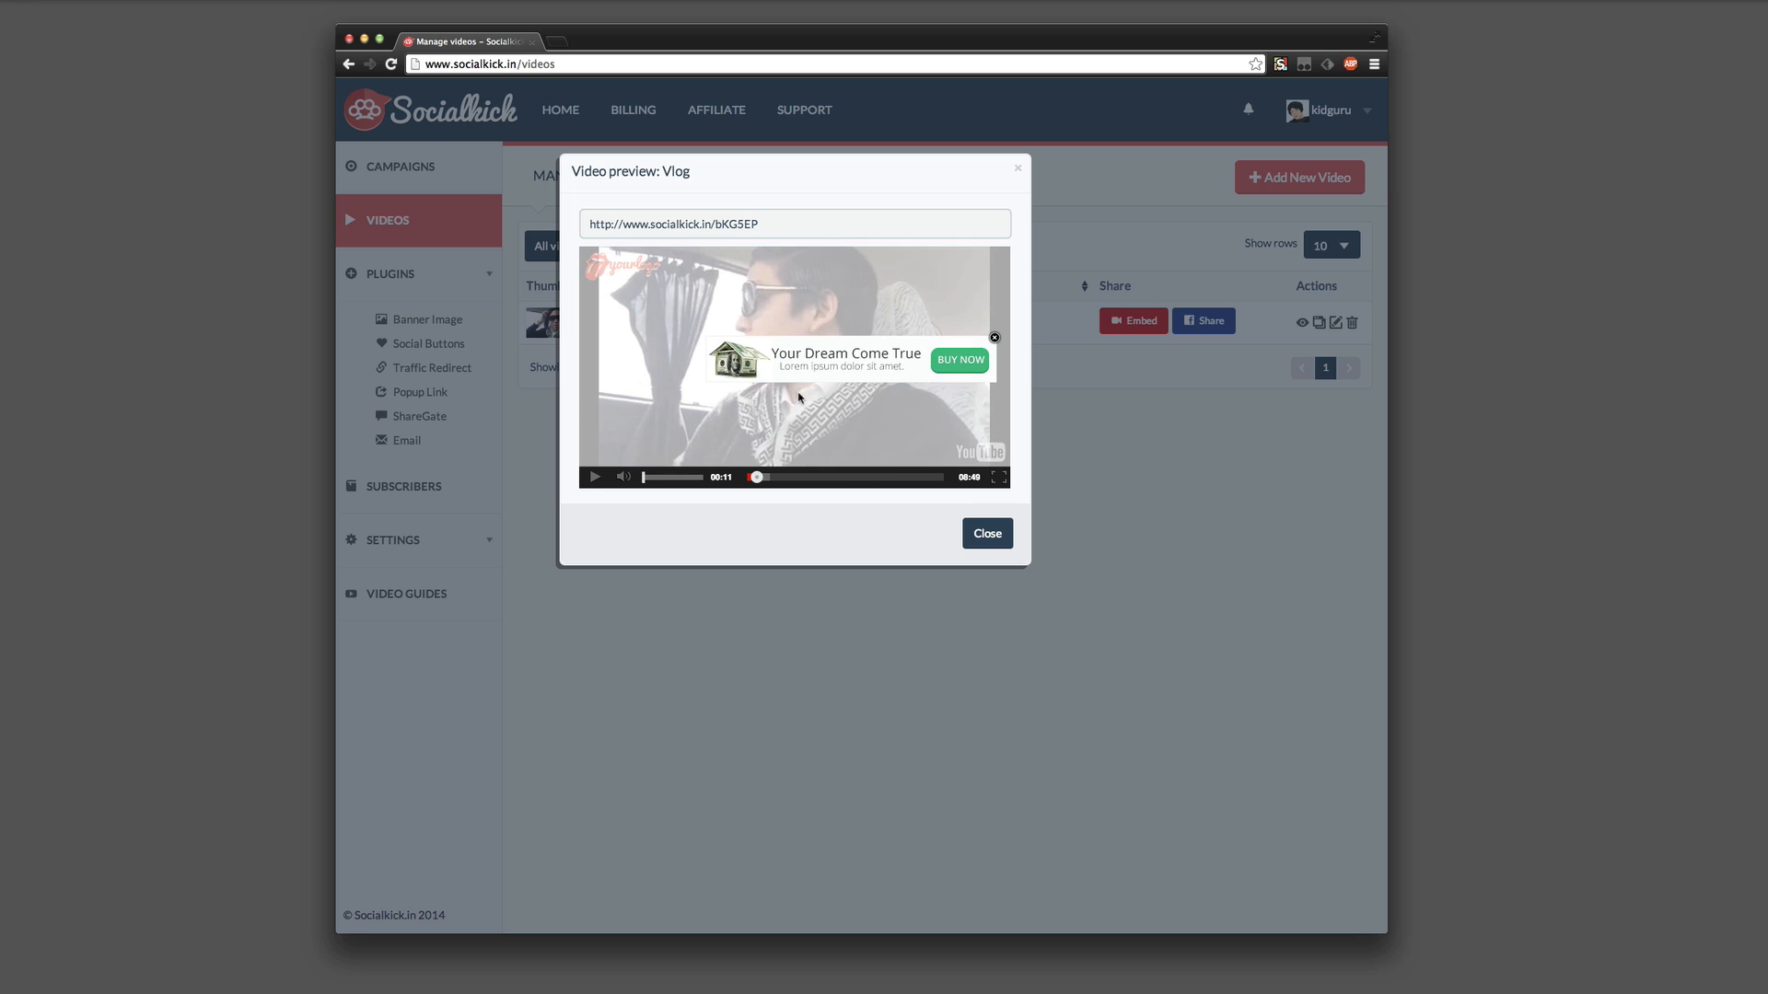
# Follow the banner's link in the Vlog preview, close the opened page, resume playback past the second banner and close the preview
pyautogui.click(814, 361)
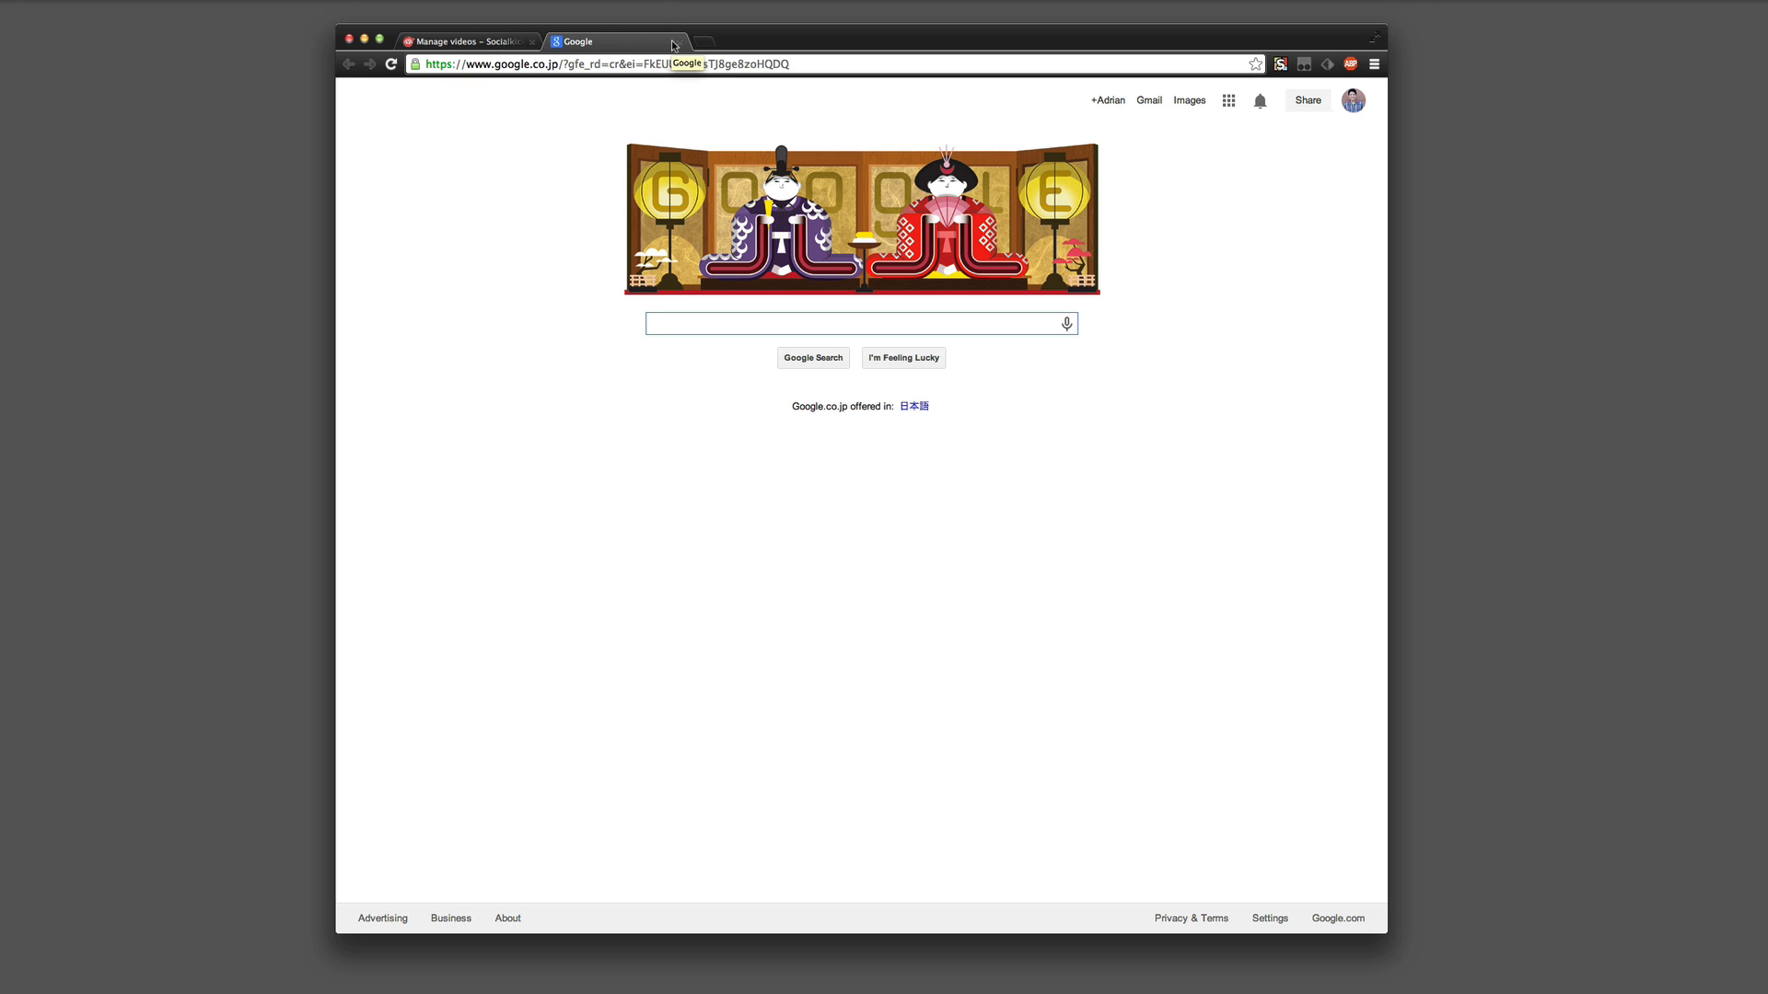
pyautogui.click(675, 42)
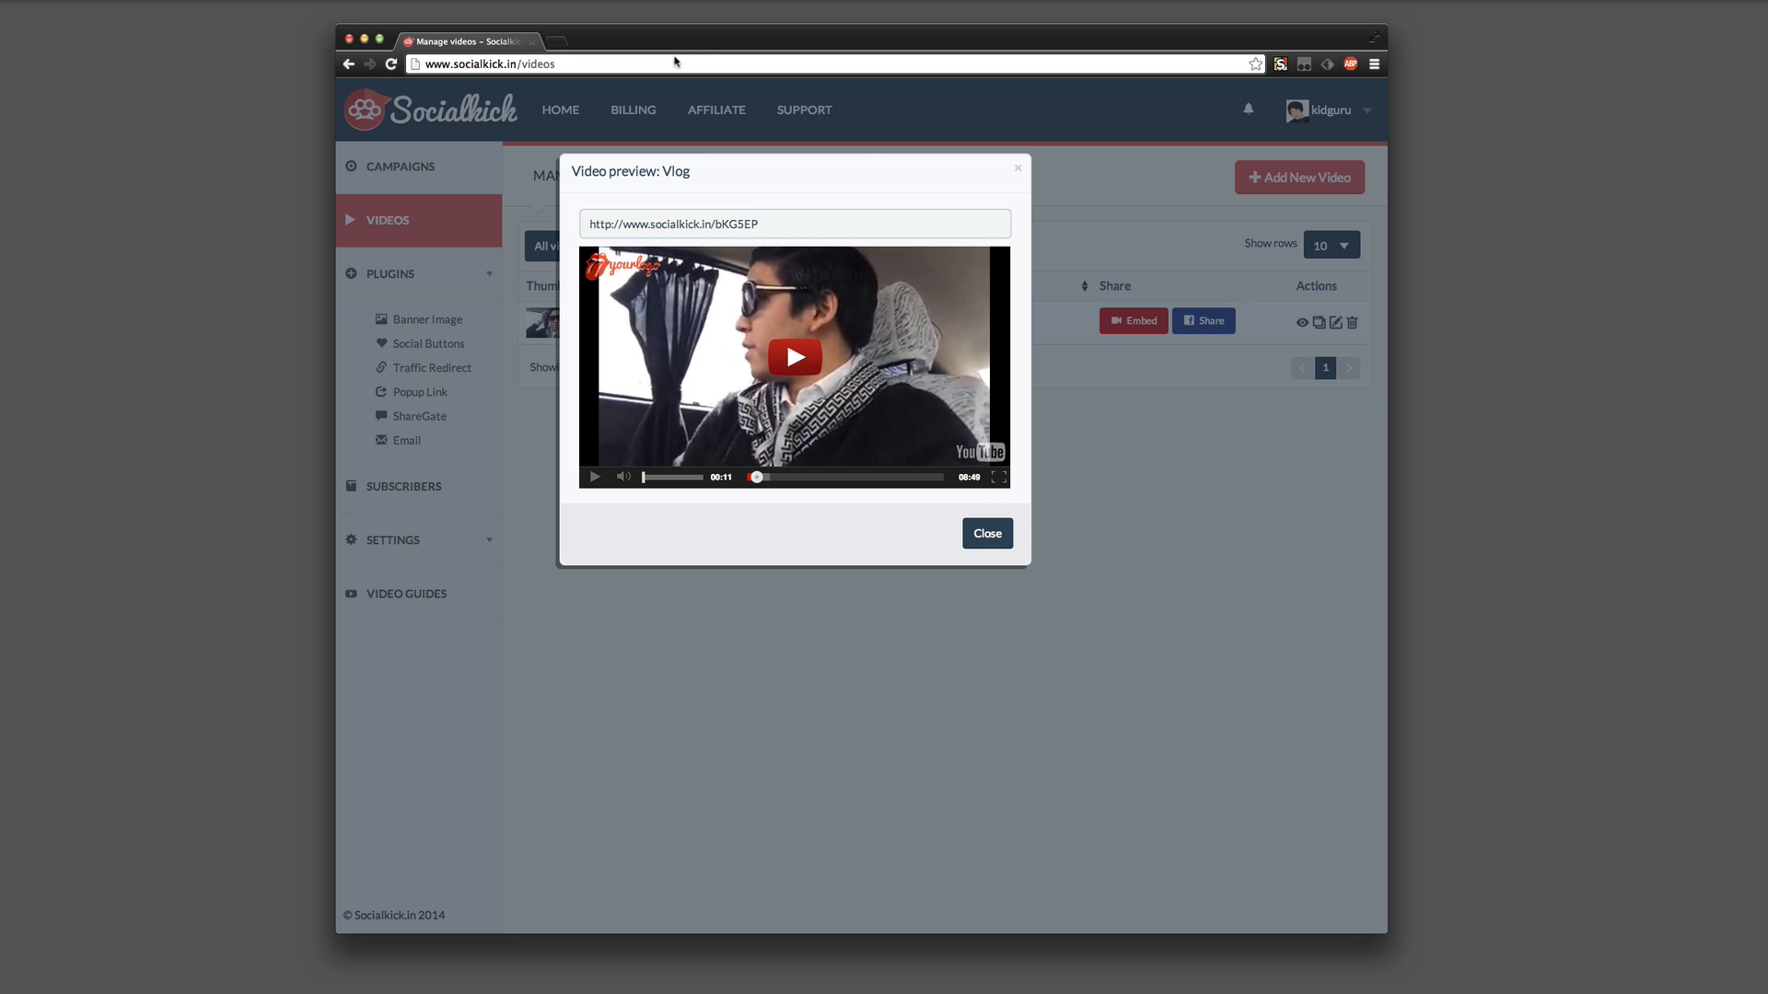
pyautogui.click(805, 356)
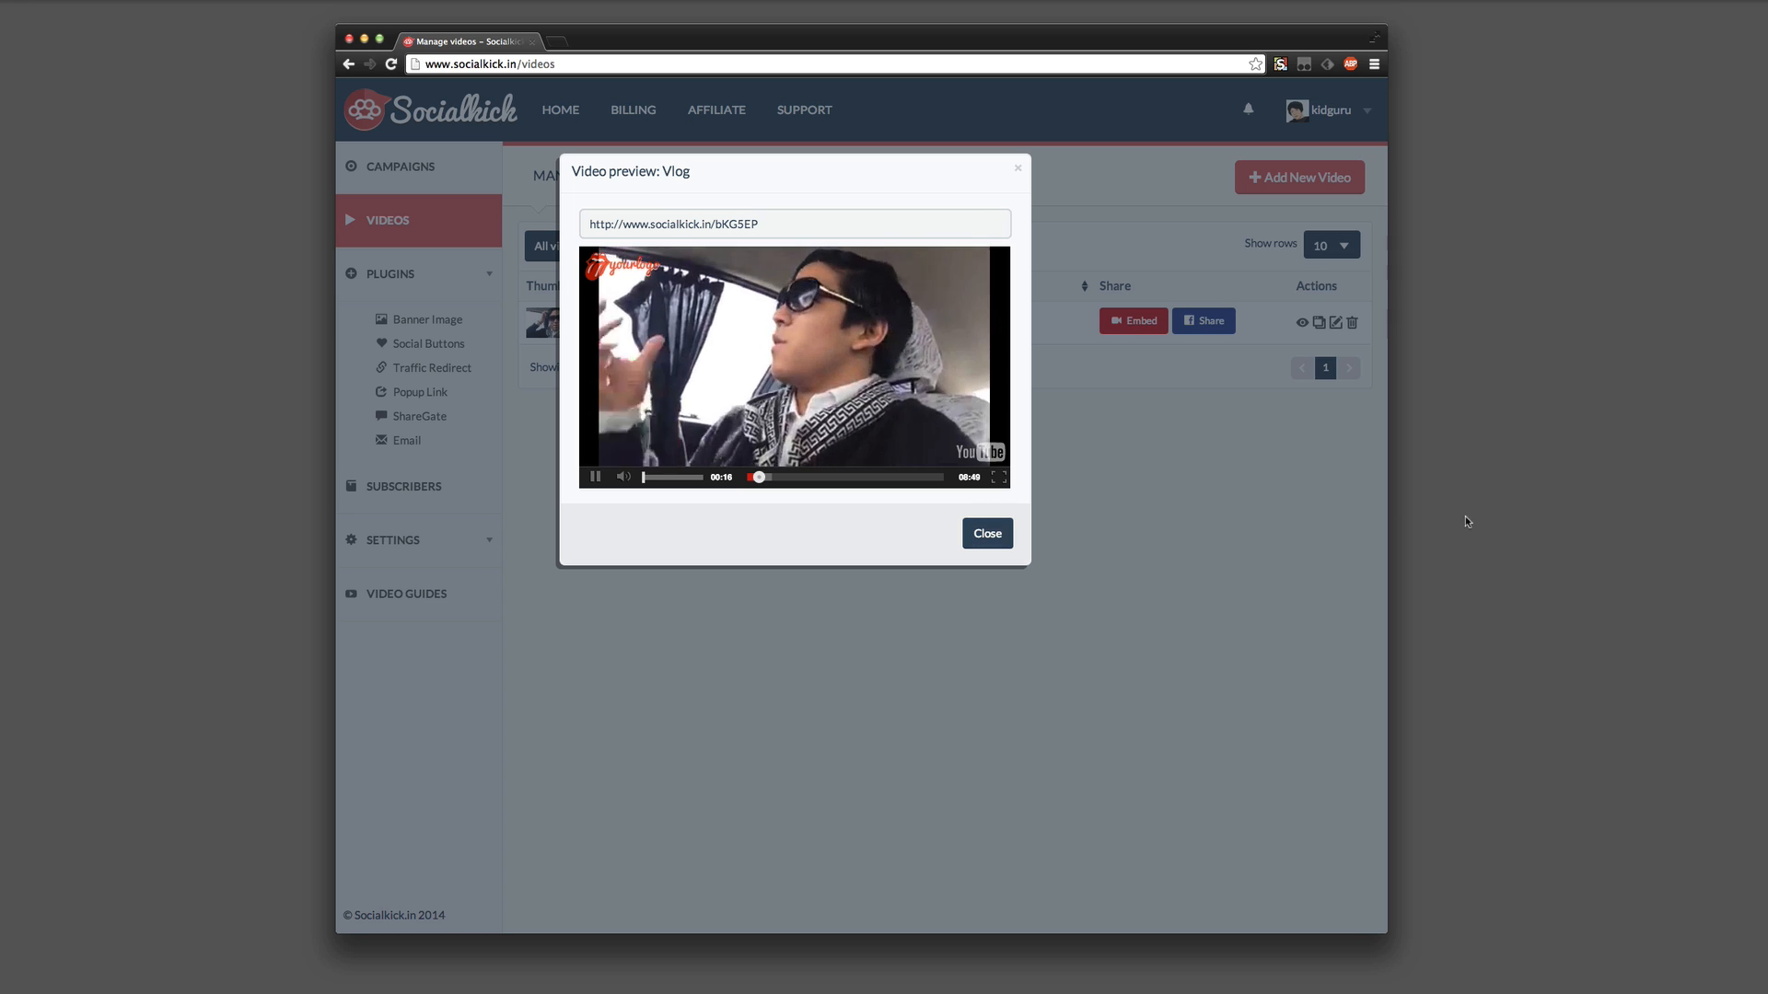
pyautogui.click(987, 534)
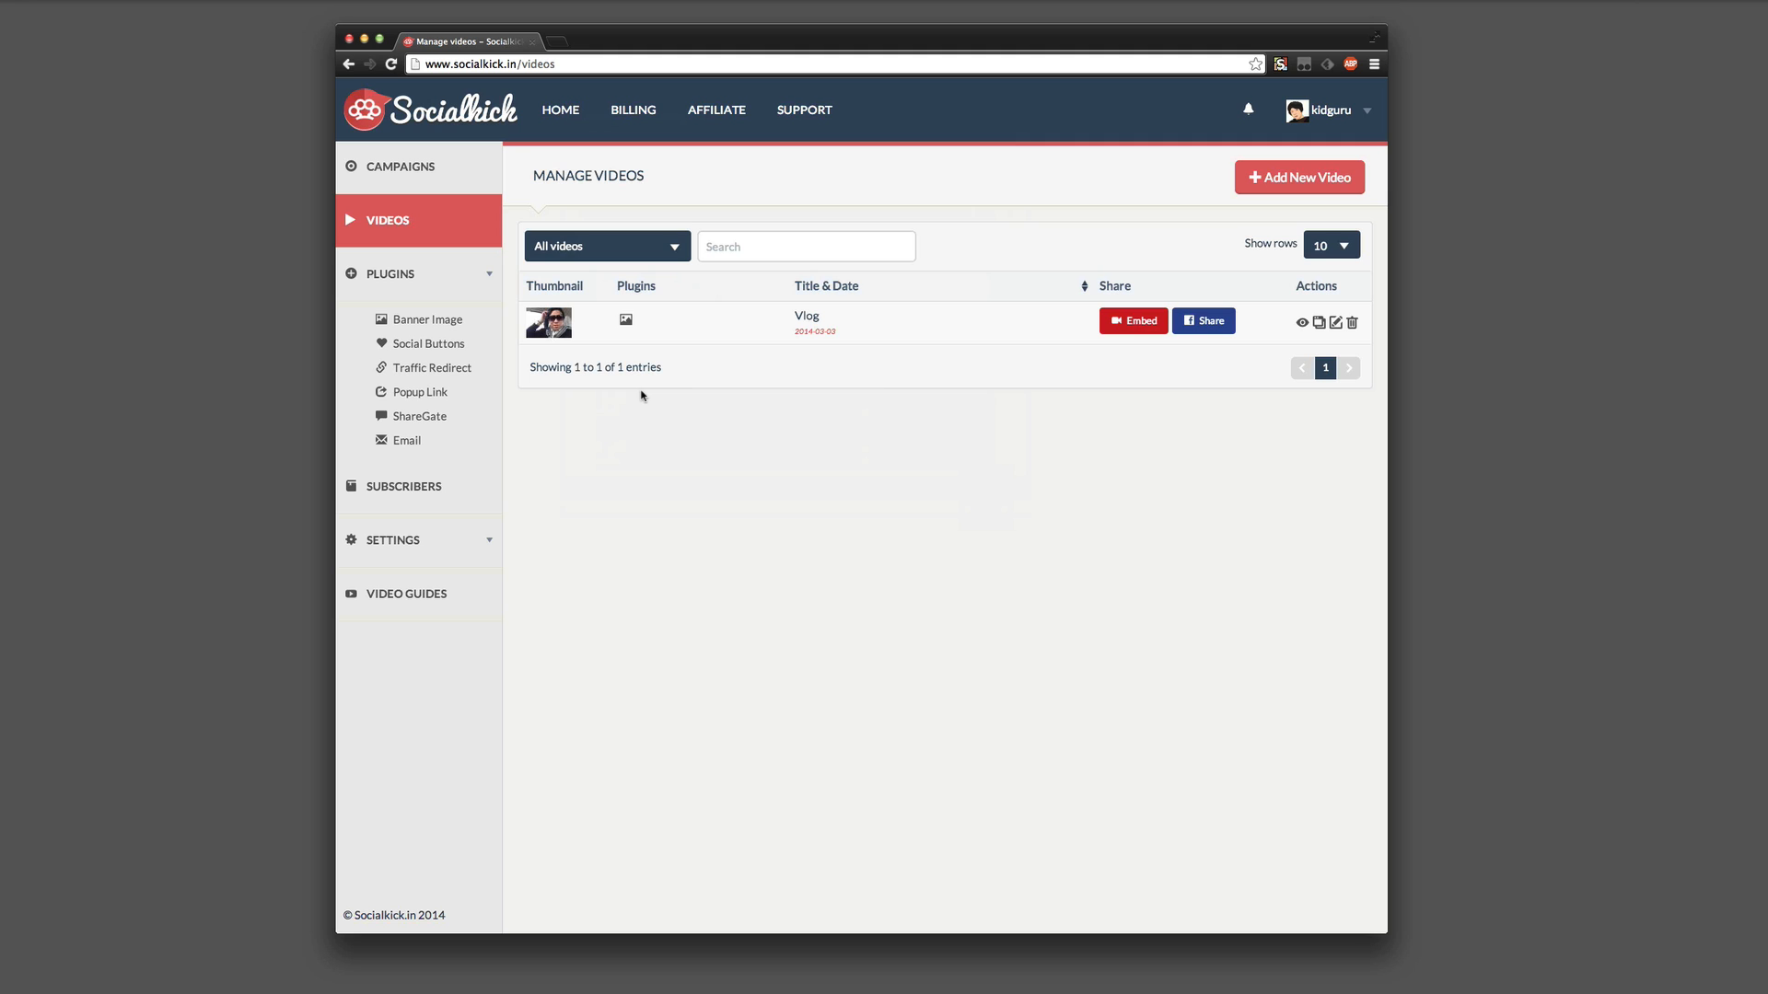
# Attach the Social Buttons plugin to the Vlog video, switch it on, save it, and preview the video with it
pyautogui.moveTo(428, 344); pyautogui.dragTo(689, 320)
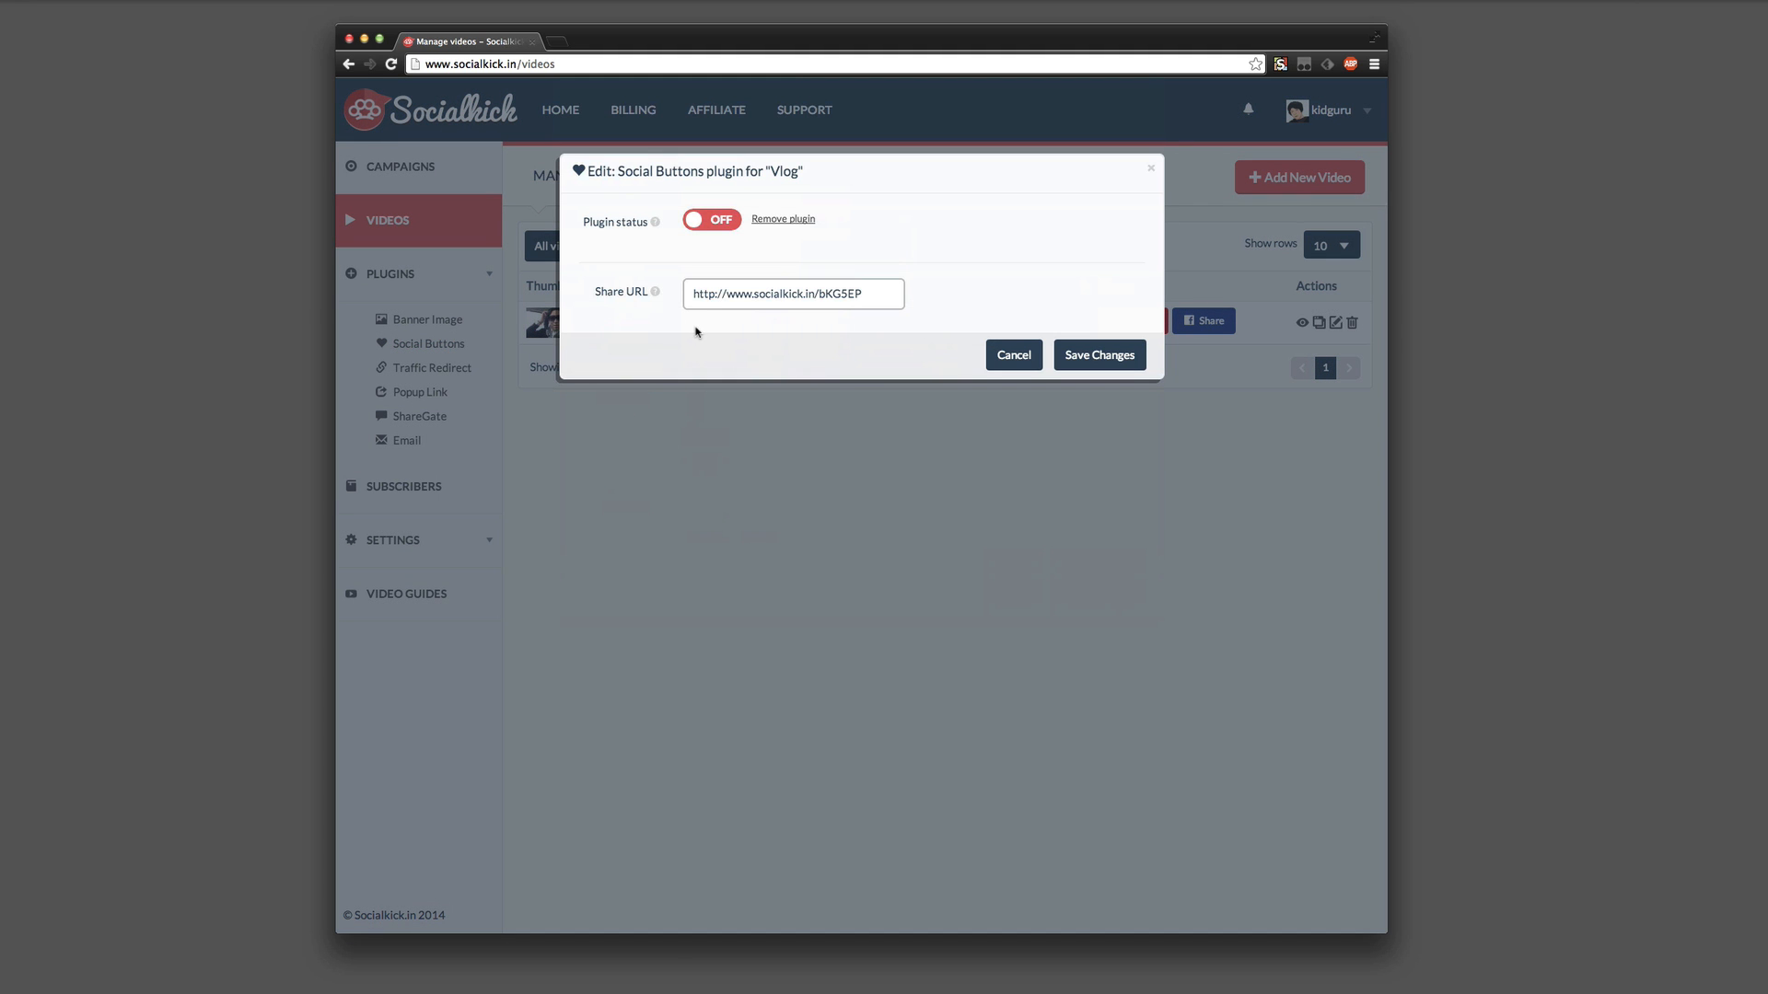
pyautogui.click(717, 216)
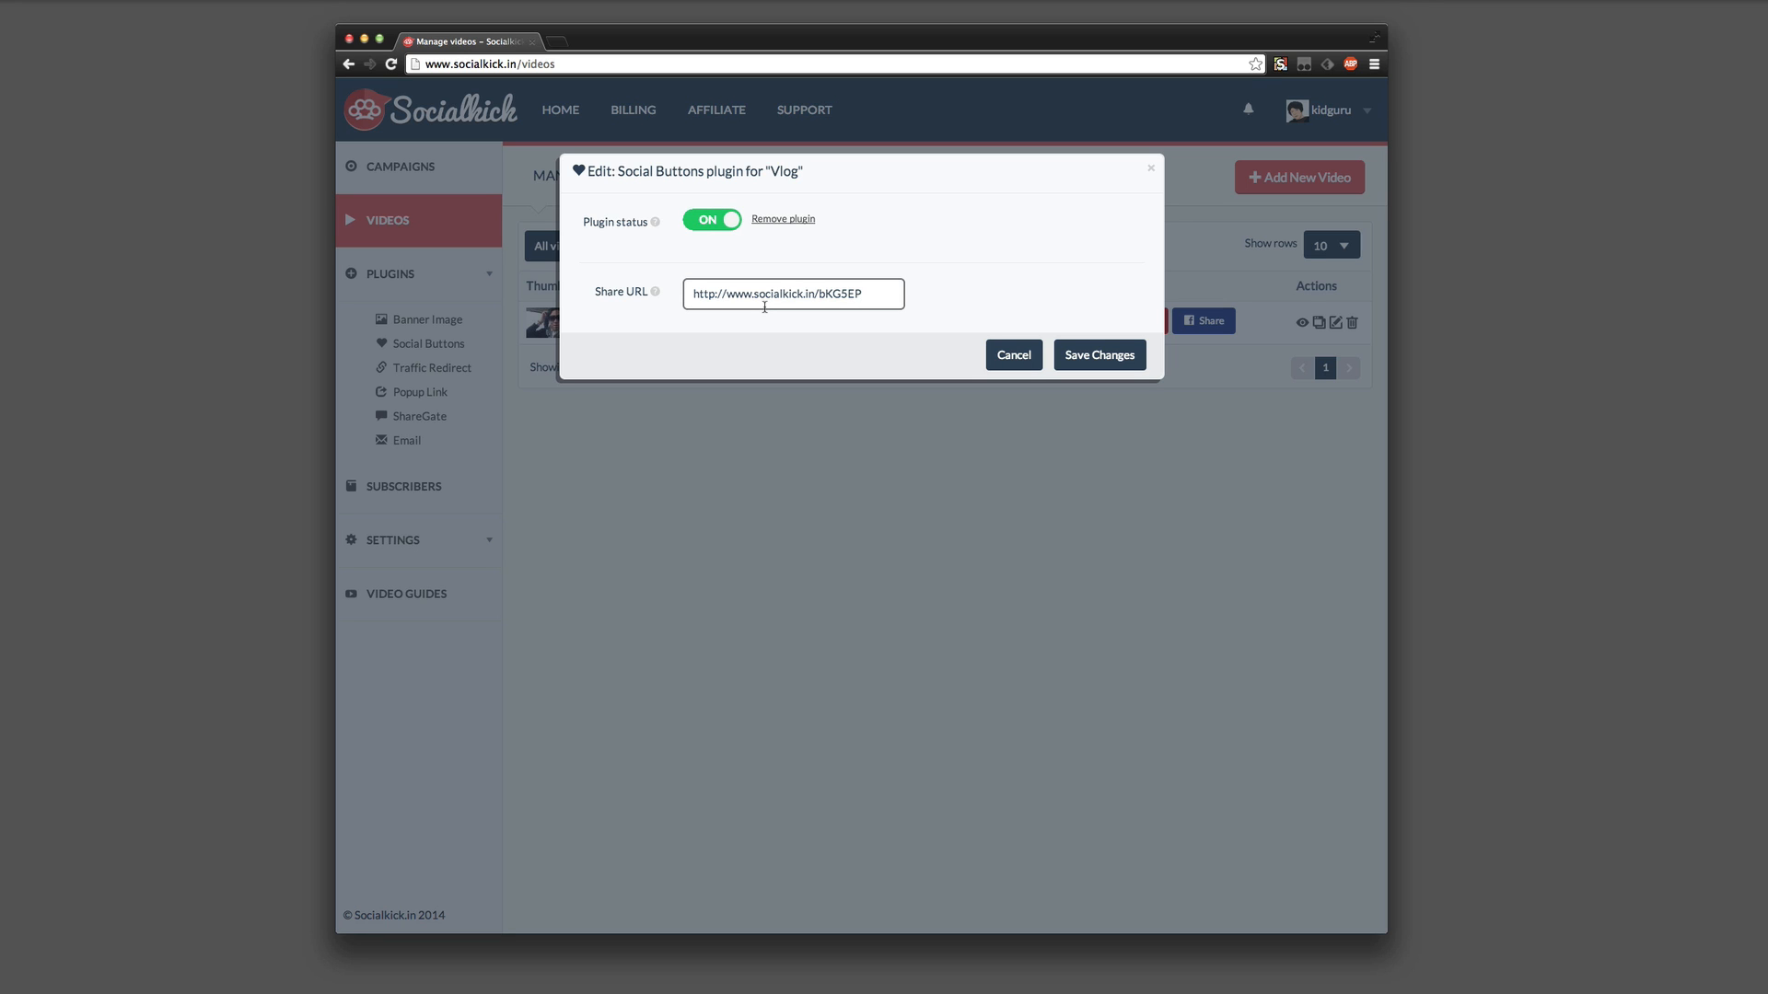
pyautogui.click(1114, 355)
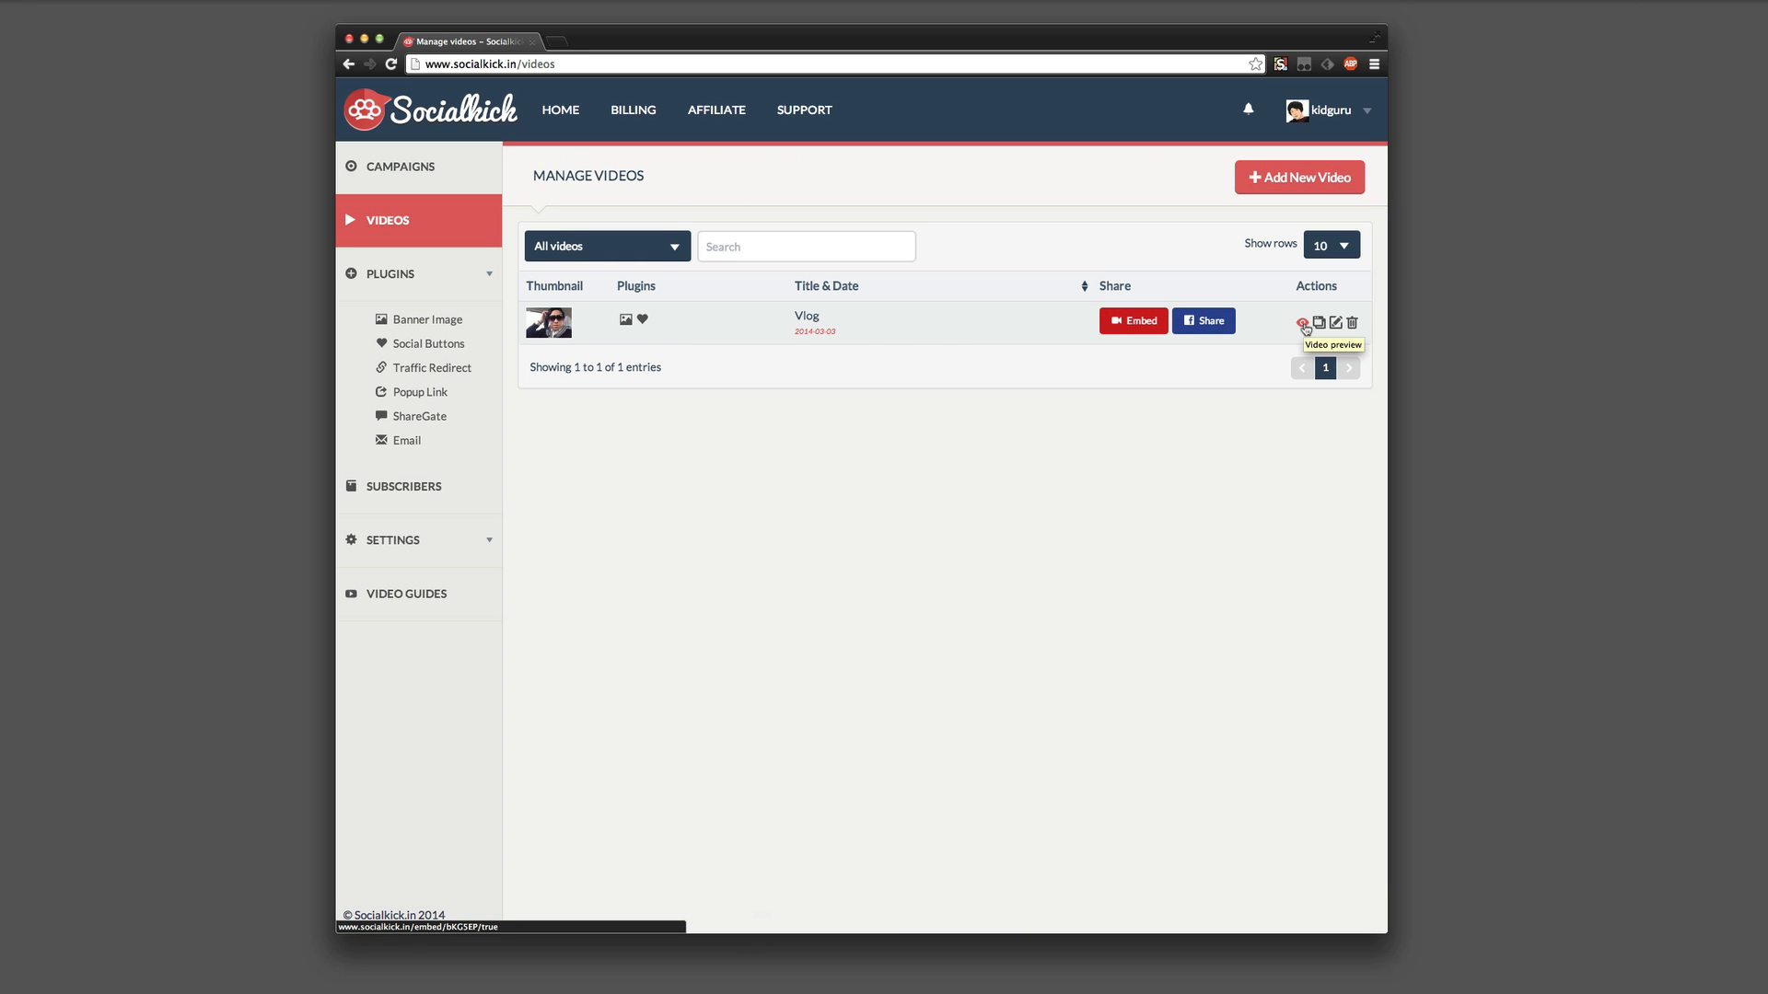
pyautogui.click(1303, 324)
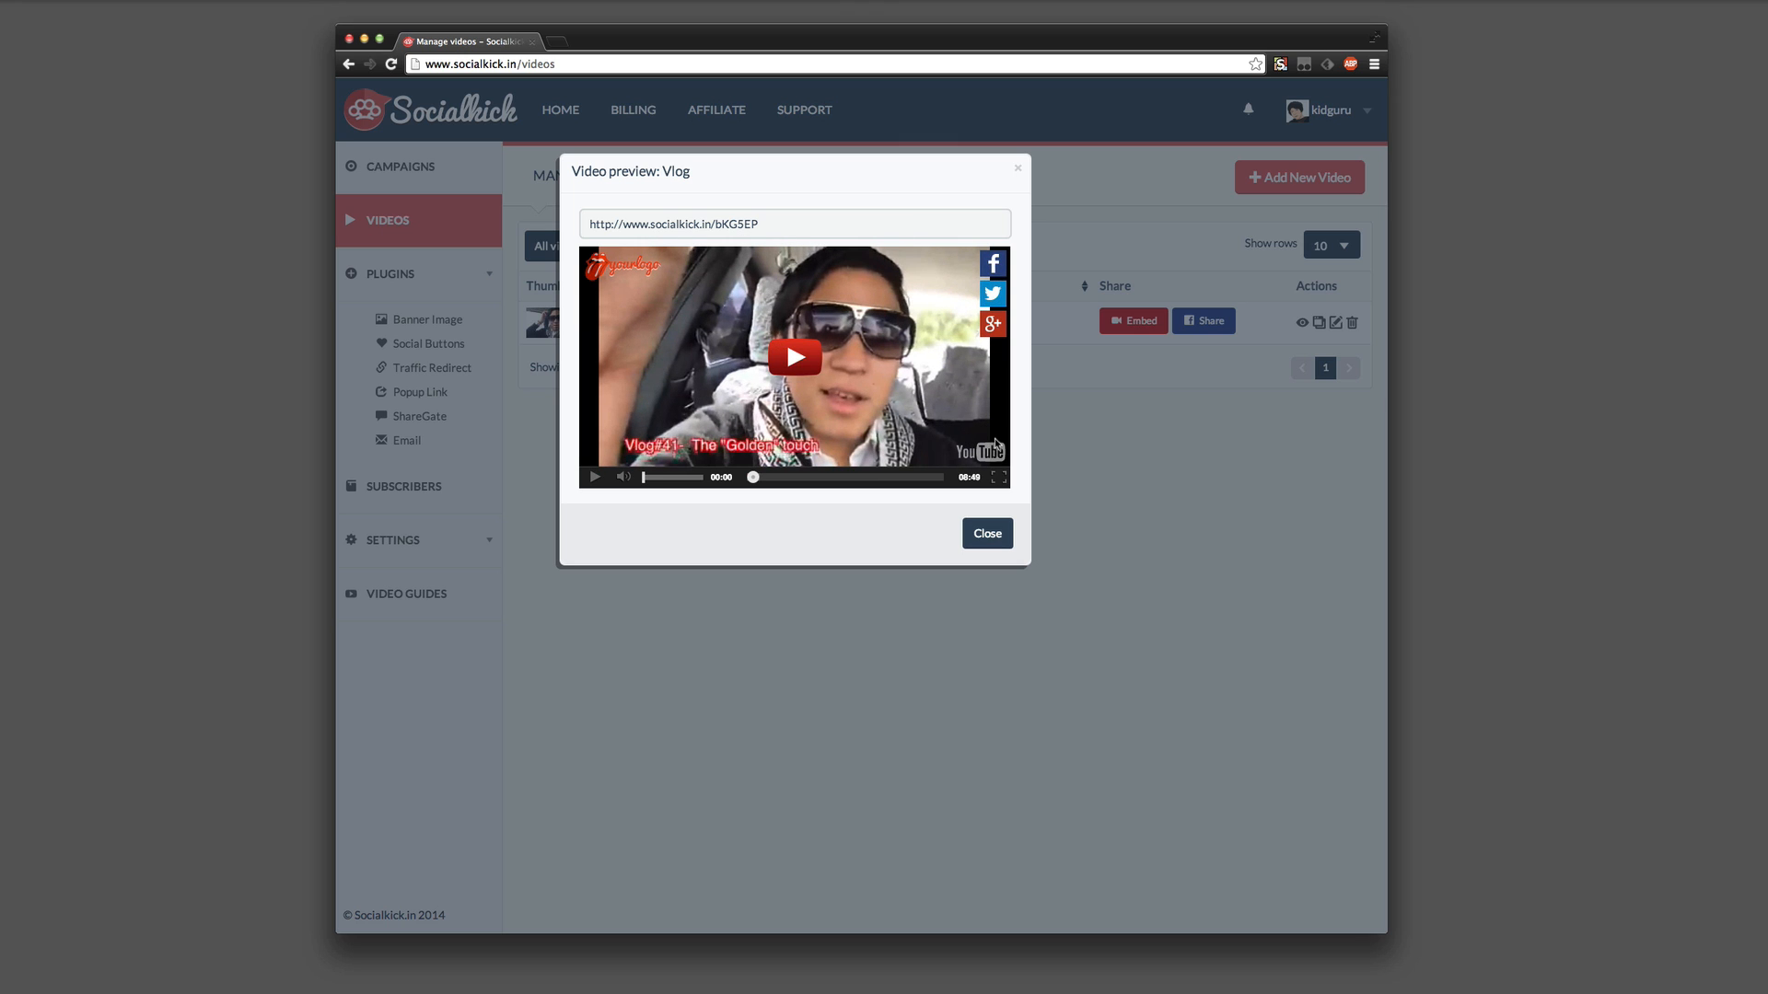
pyautogui.click(990, 533)
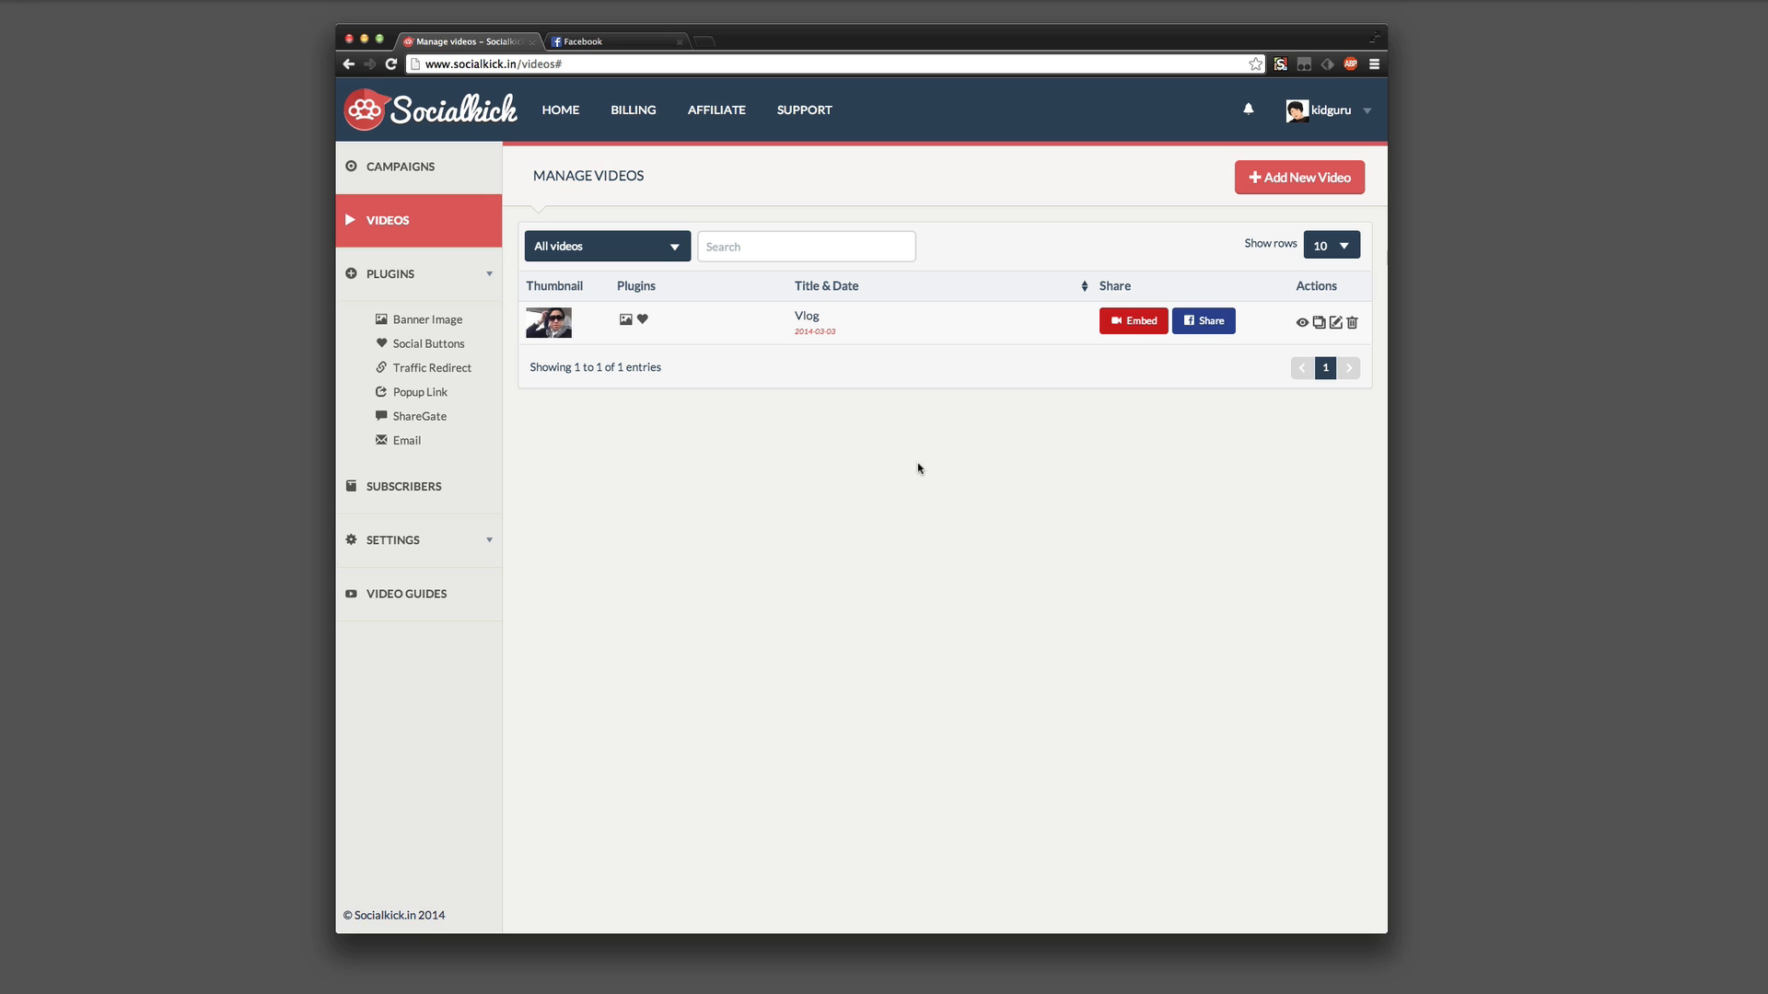
# Copy the Vlog video's share link from its preview and close the preview
pyautogui.click(1302, 322)
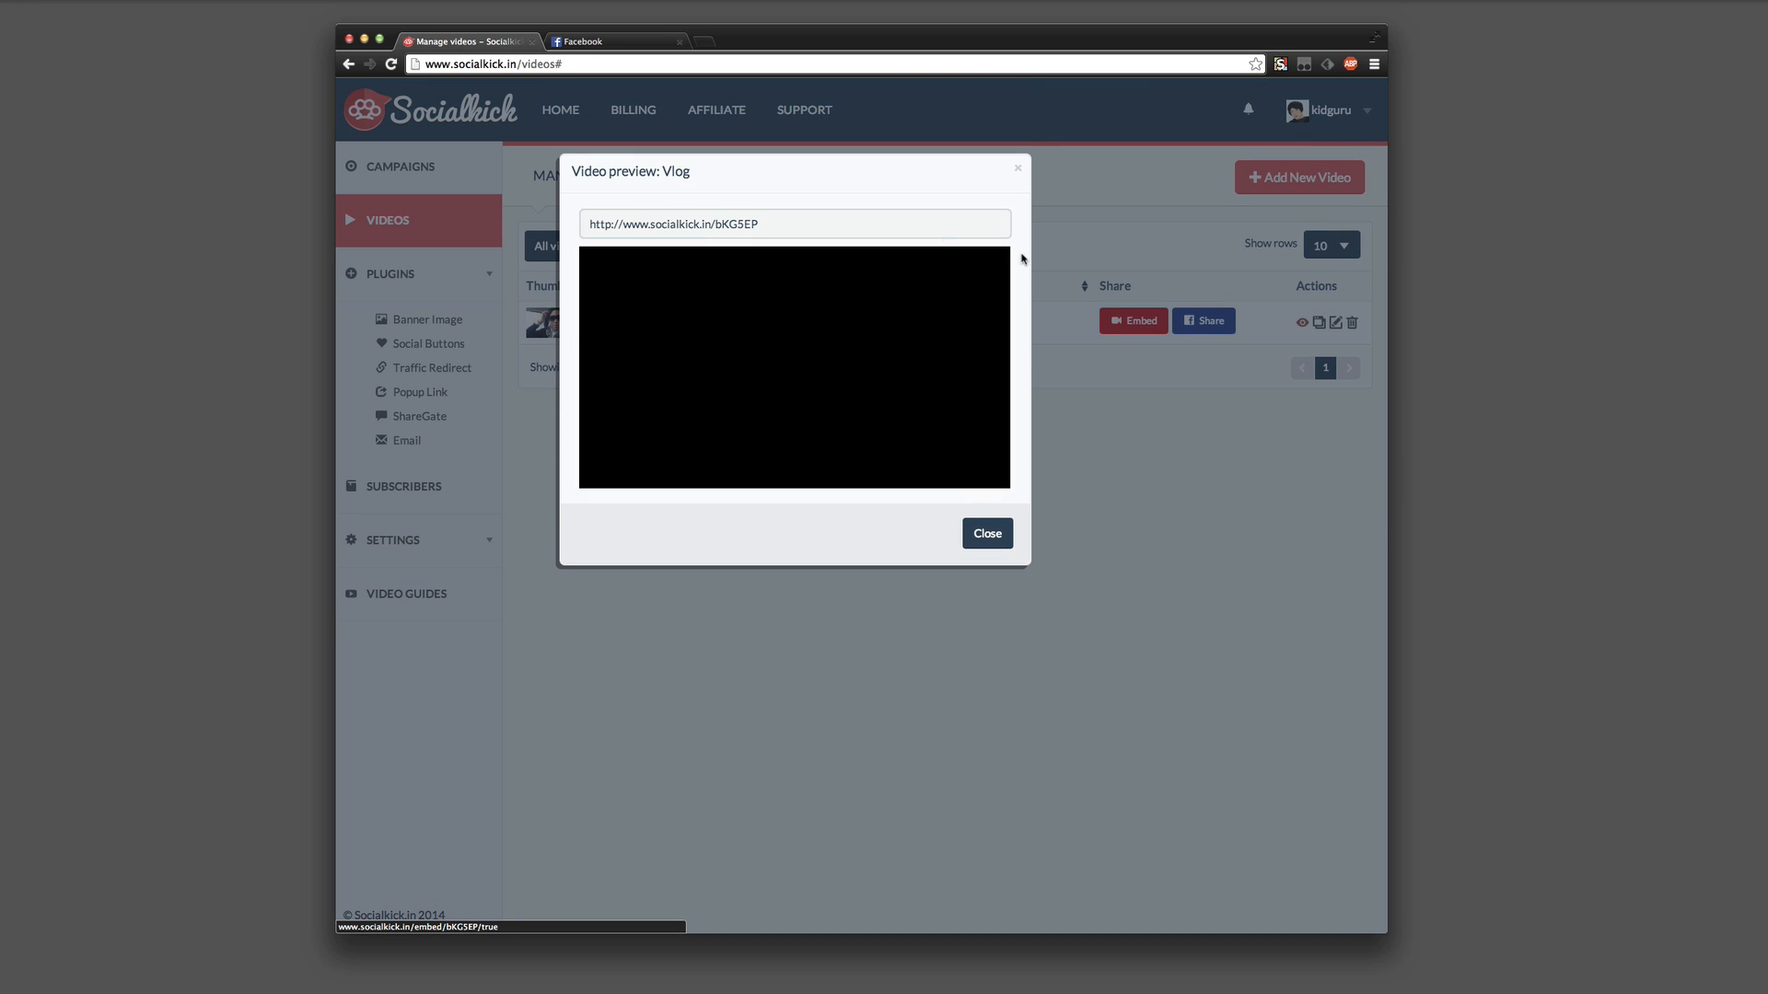
pyautogui.click(775, 224)
pyautogui.hotkey('ctrl', 'c')
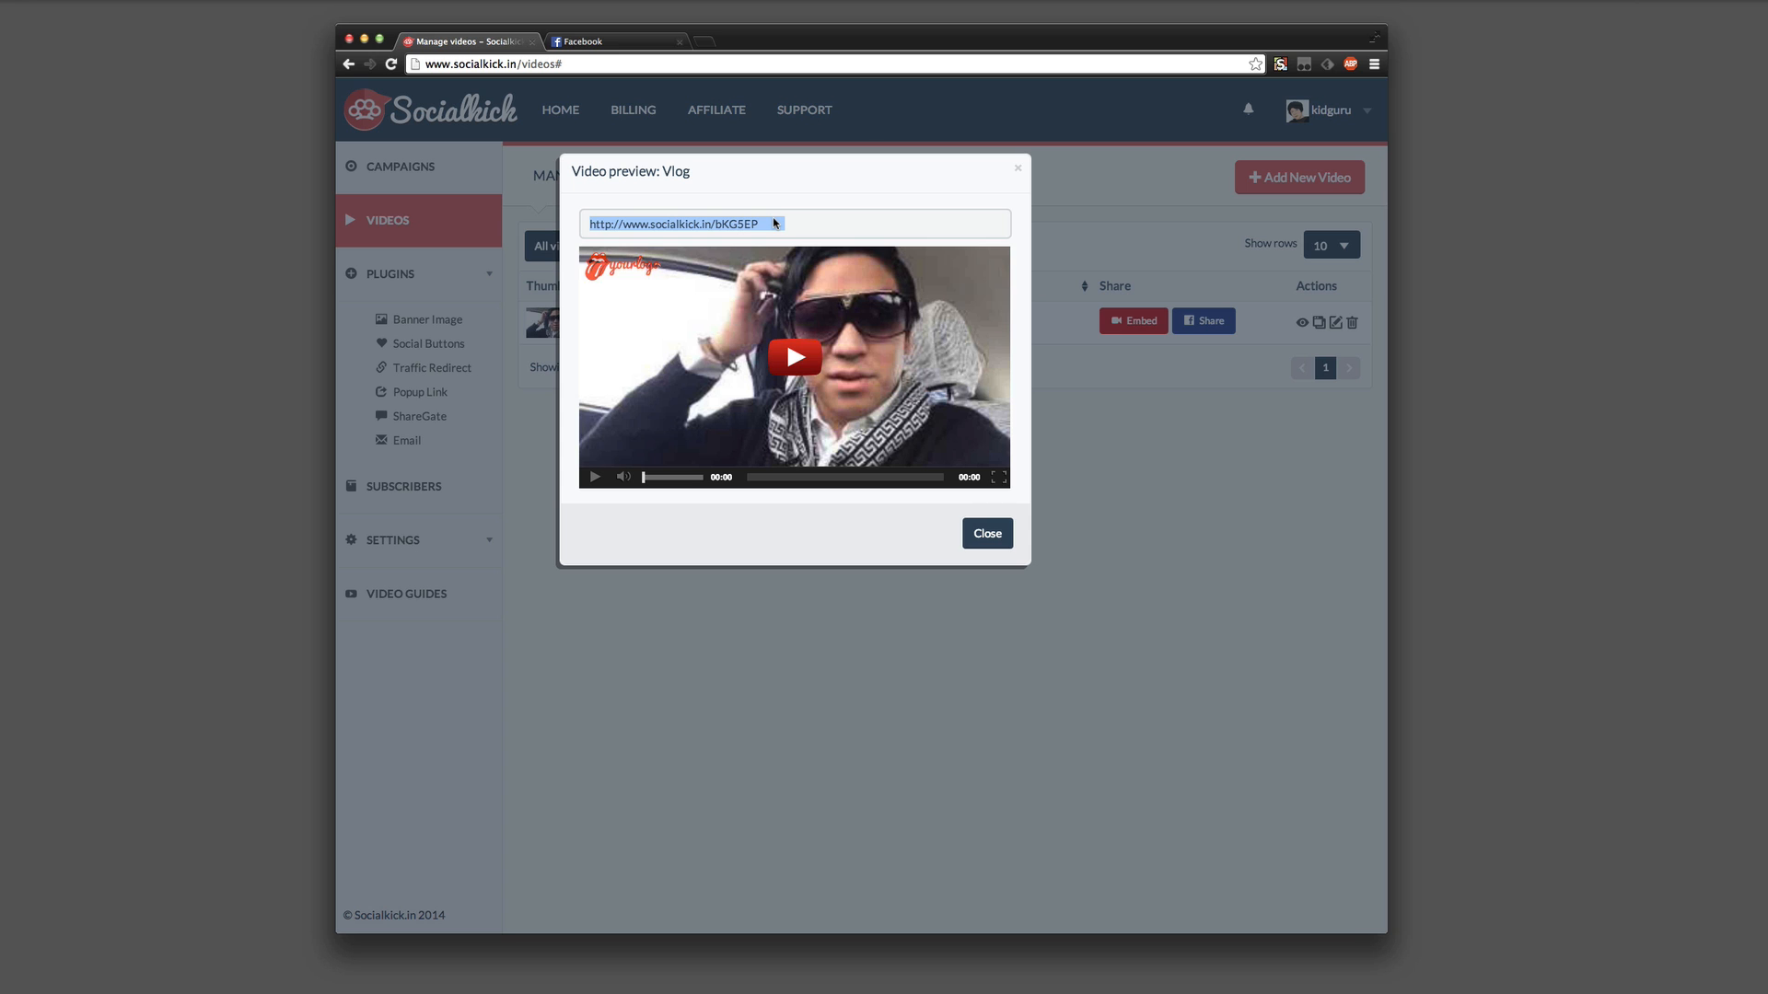
pyautogui.click(987, 534)
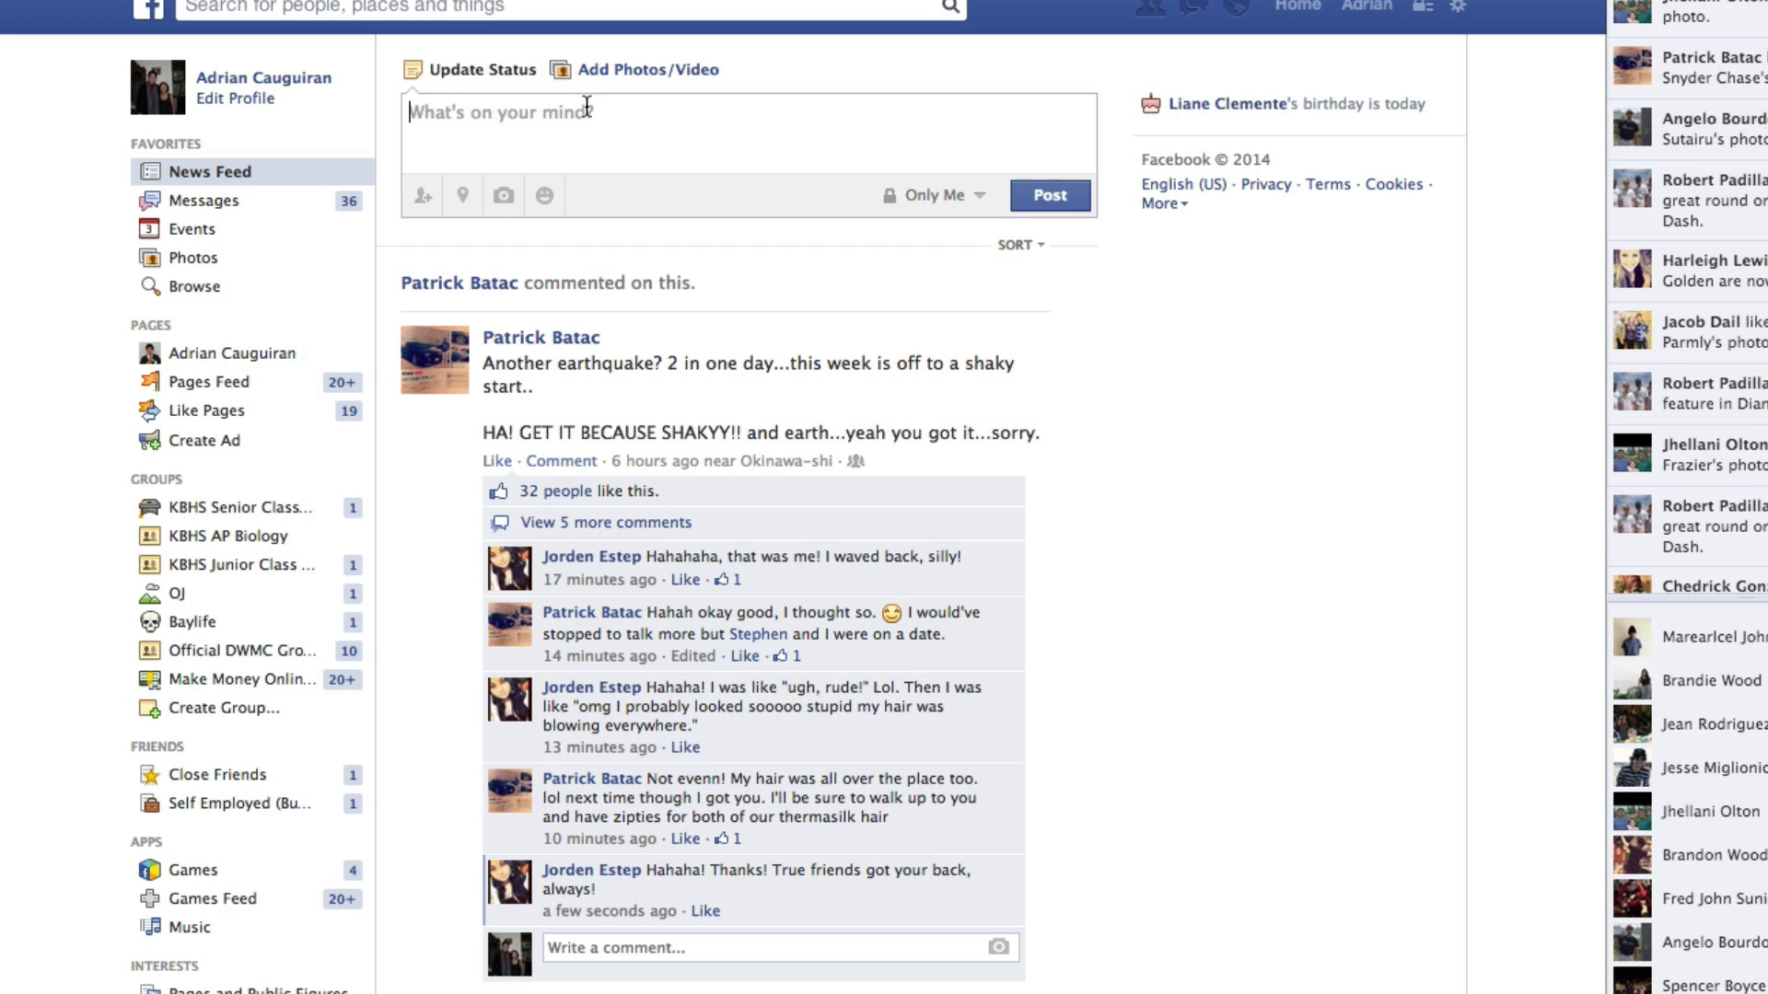
# Switch to Facebook and post the copied video link as a status update visible to Only Me
pyautogui.click(587, 106)
pyautogui.hotkey('ctrl', 'v')
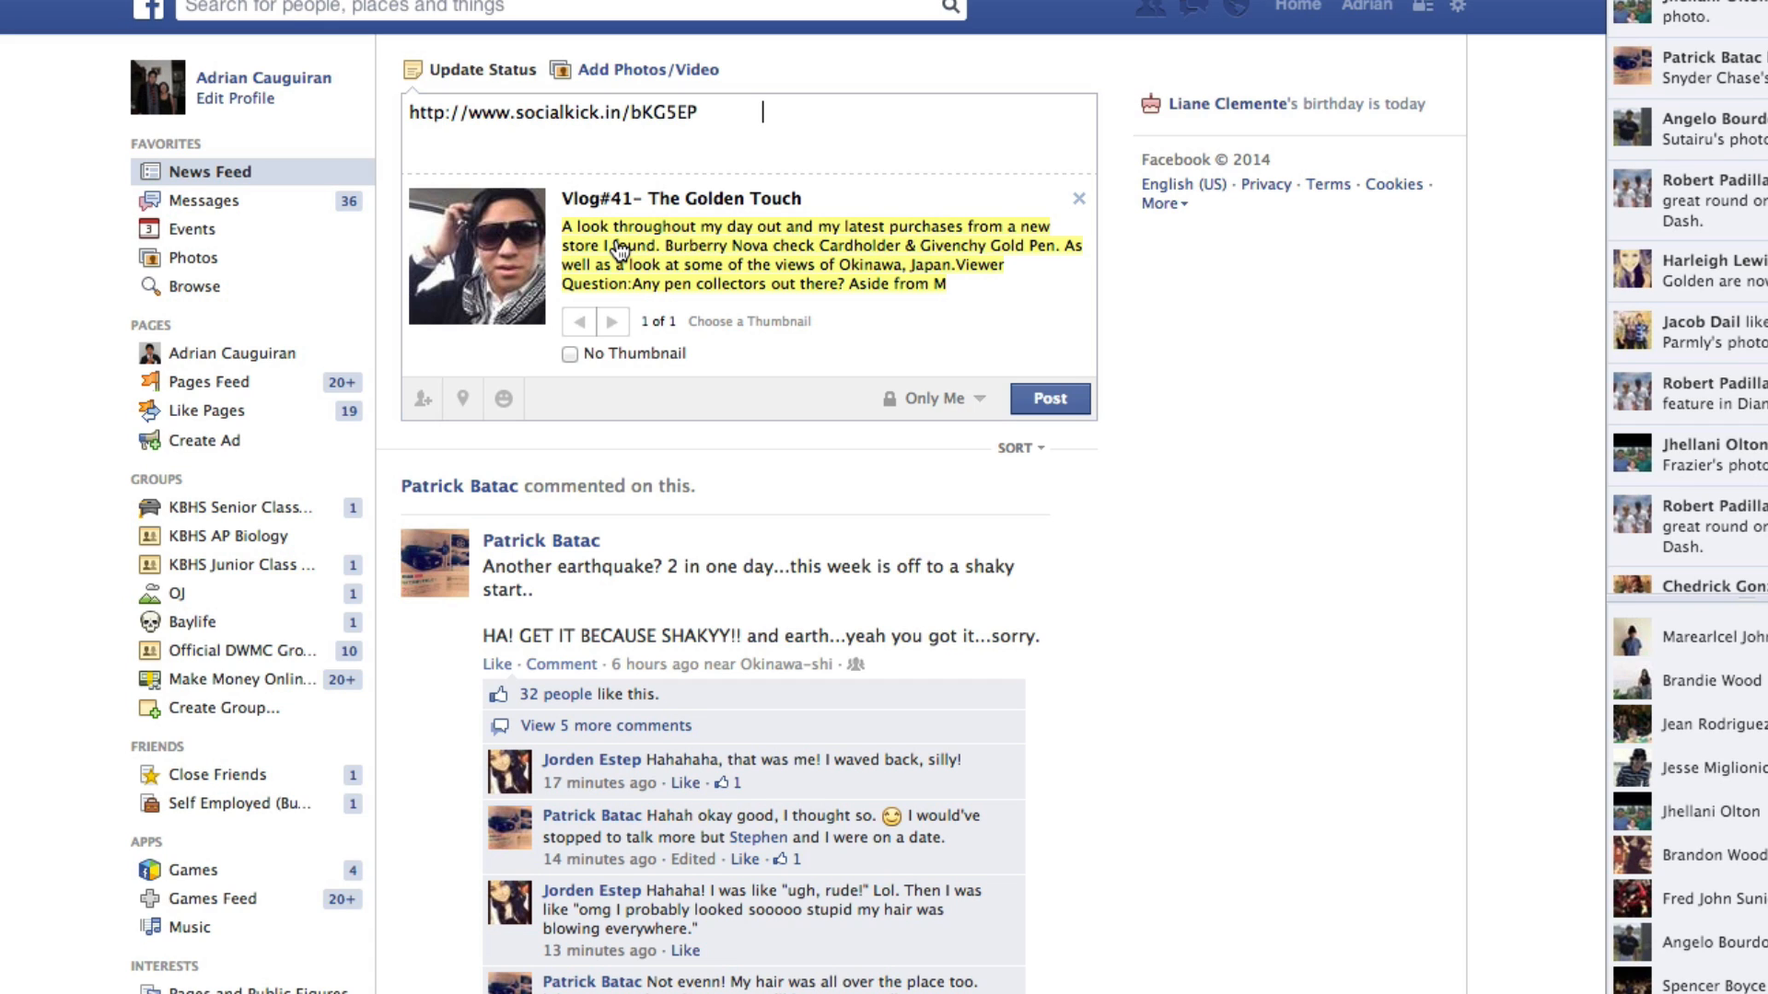
pyautogui.click(1051, 405)
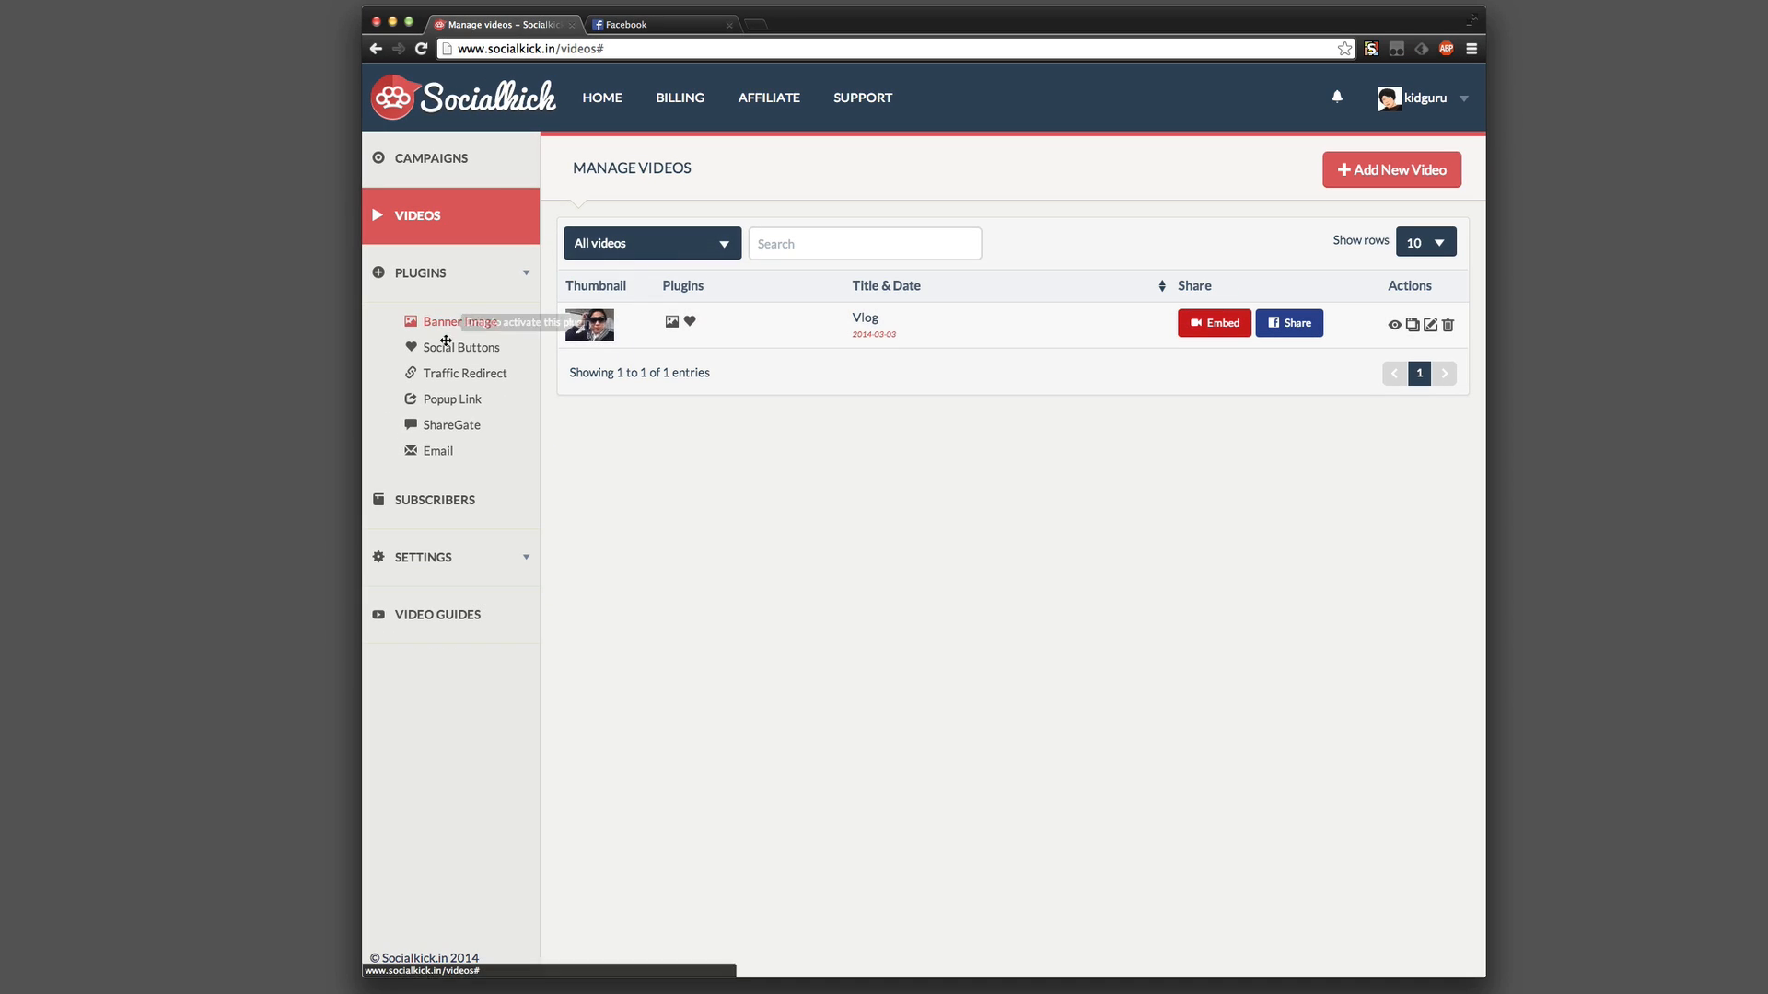
# Attach the Traffic Redirect plugin to the Vlog video, switched on for Desktop and redirecting to yahoo.com, and save it
pyautogui.moveTo(470, 376); pyautogui.dragTo(723, 343)
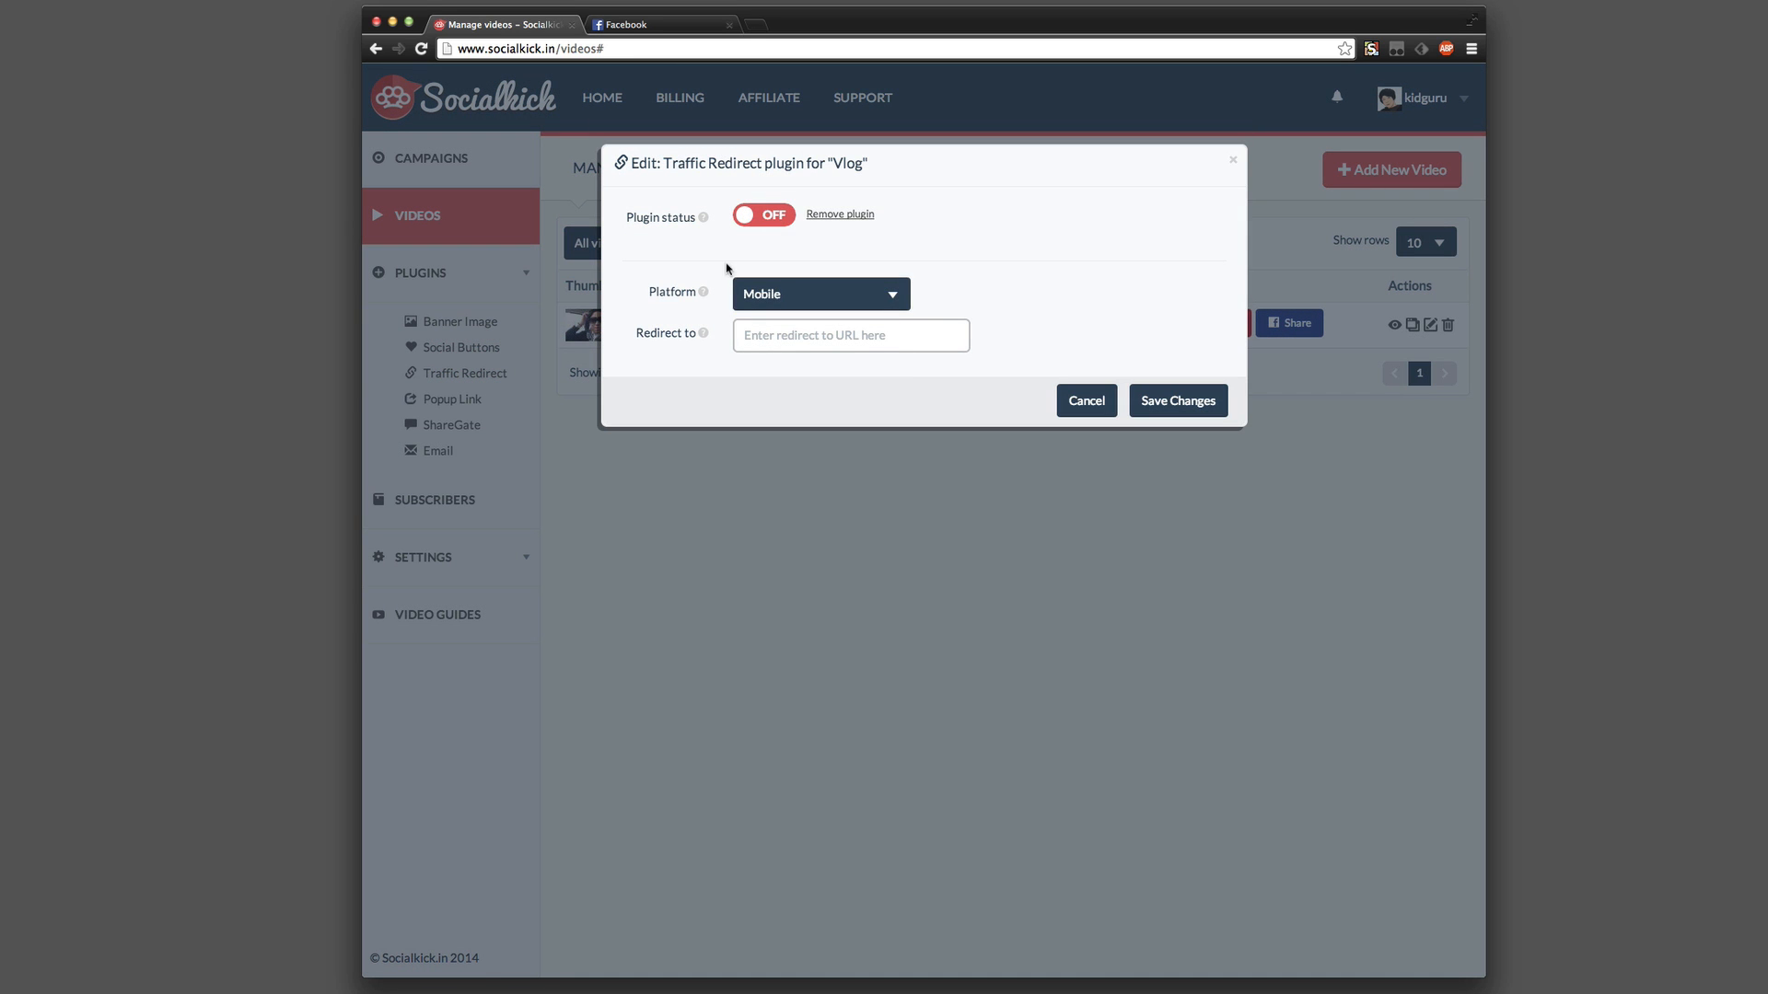
pyautogui.click(777, 217)
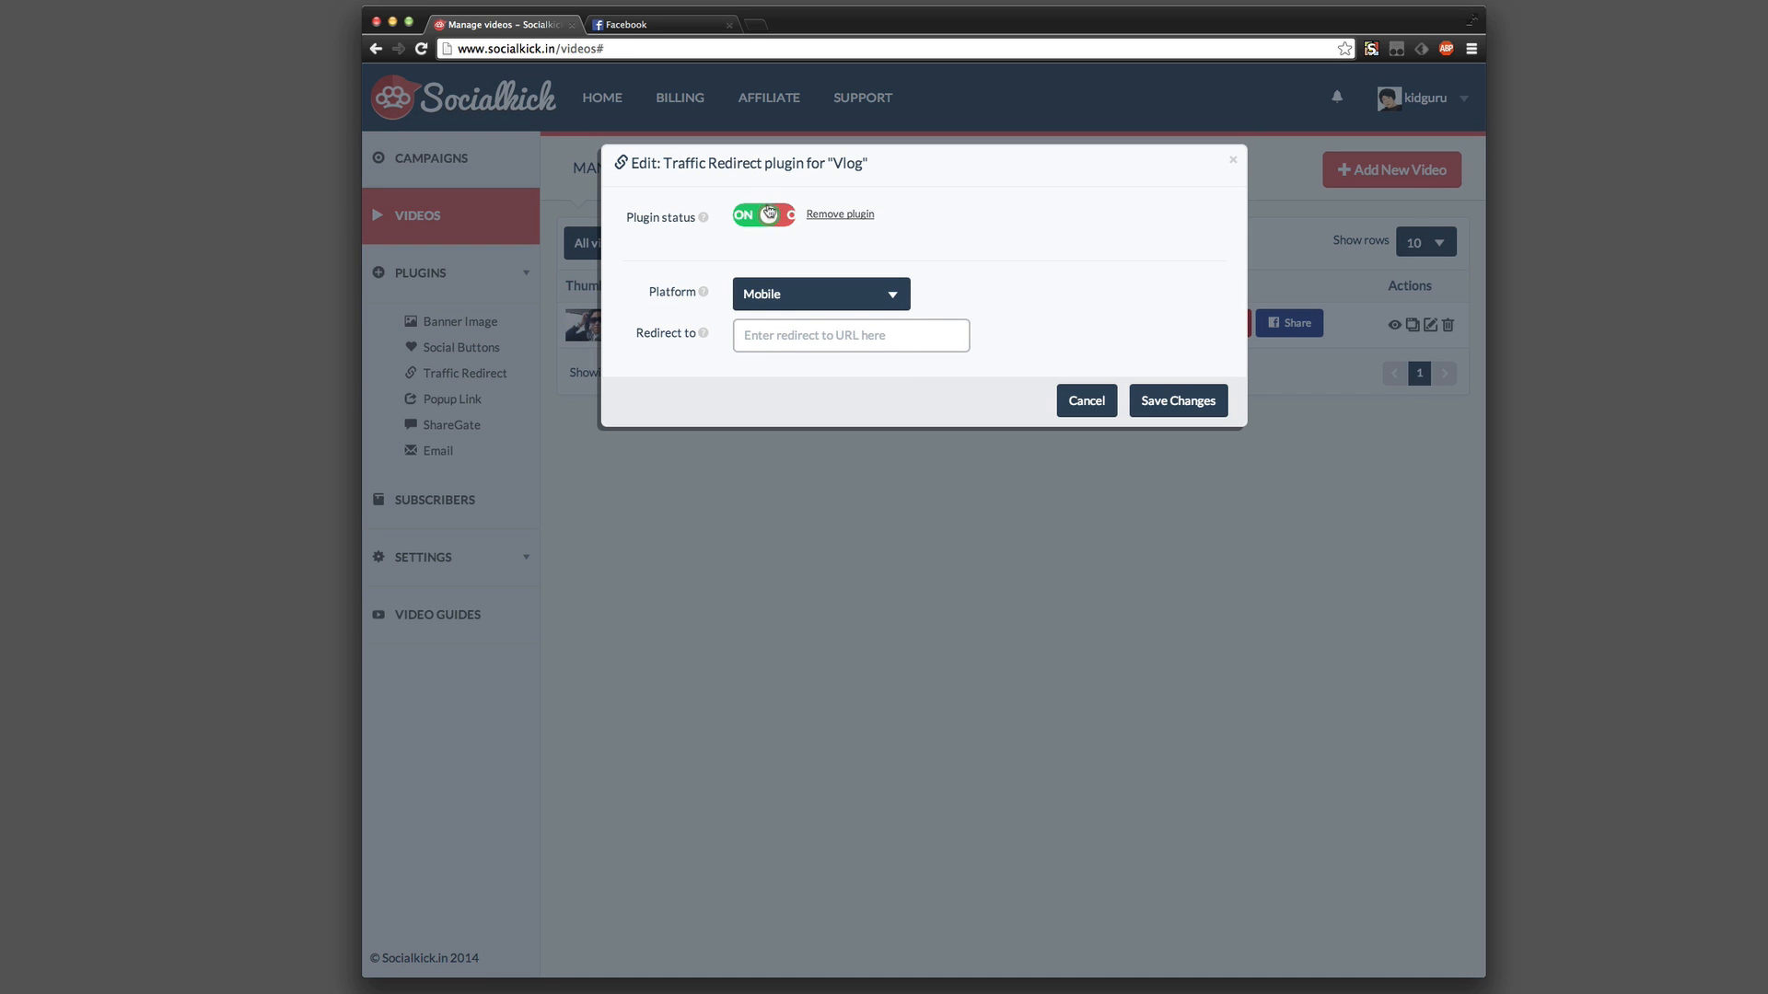
pyautogui.click(803, 288)
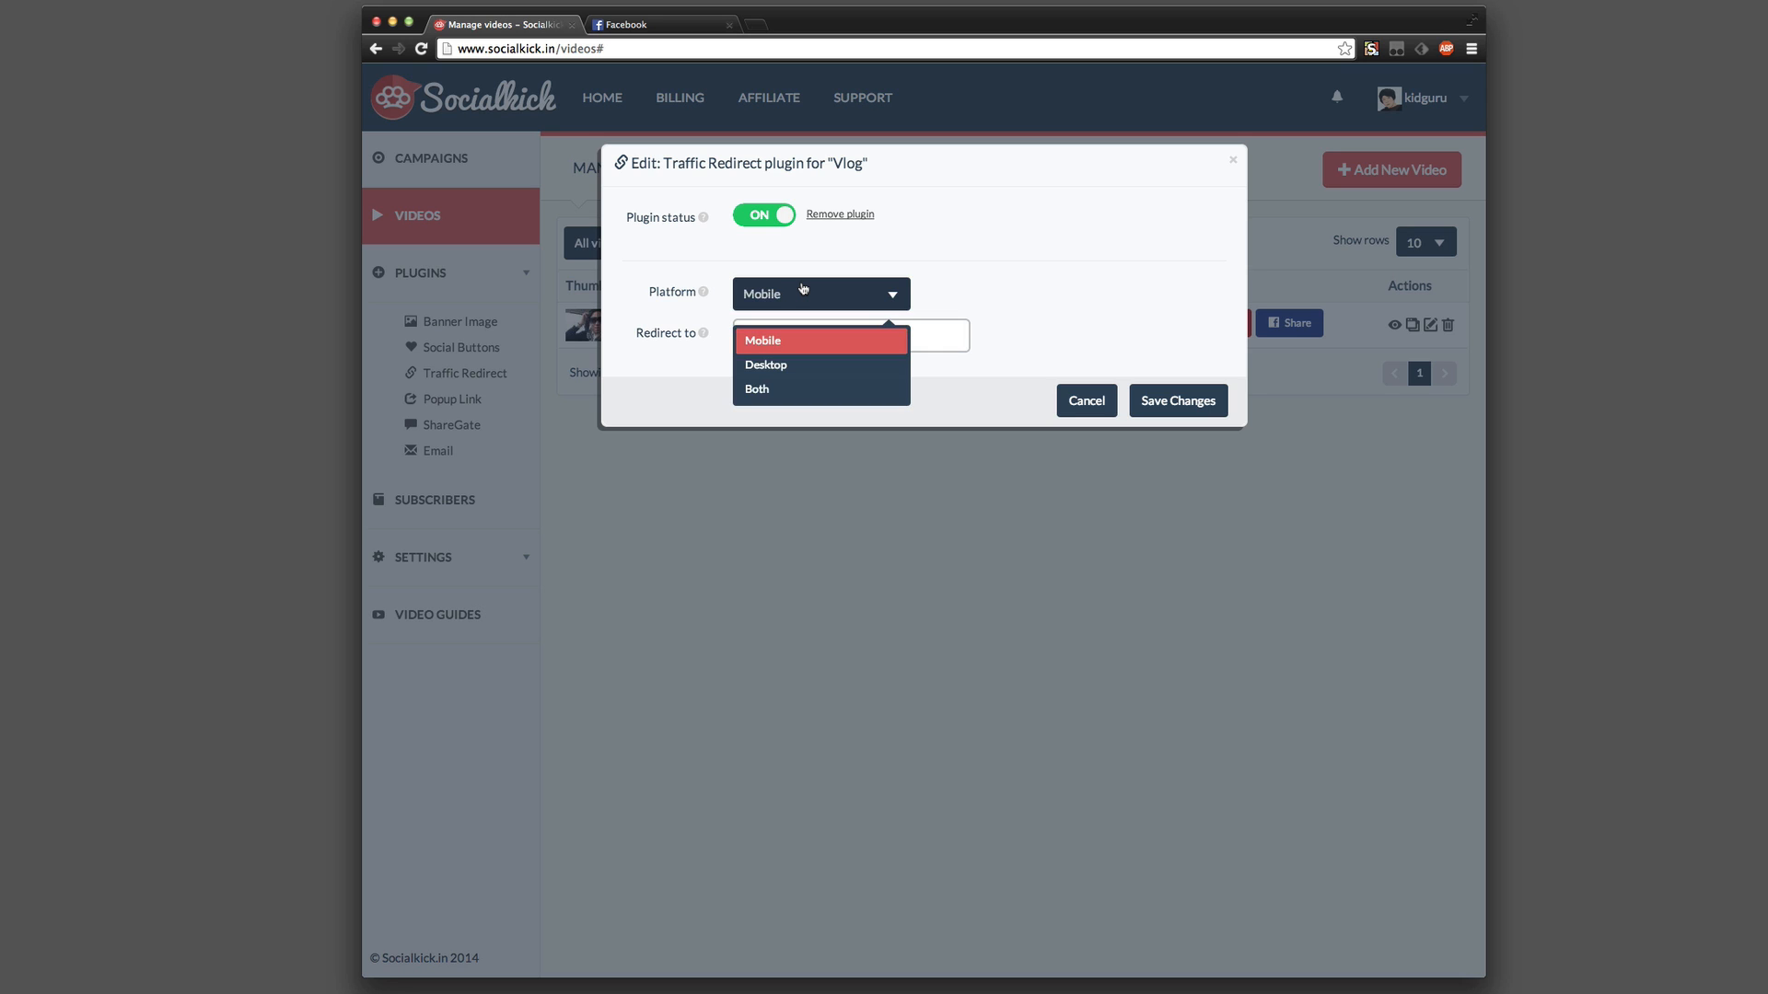
pyautogui.click(804, 362)
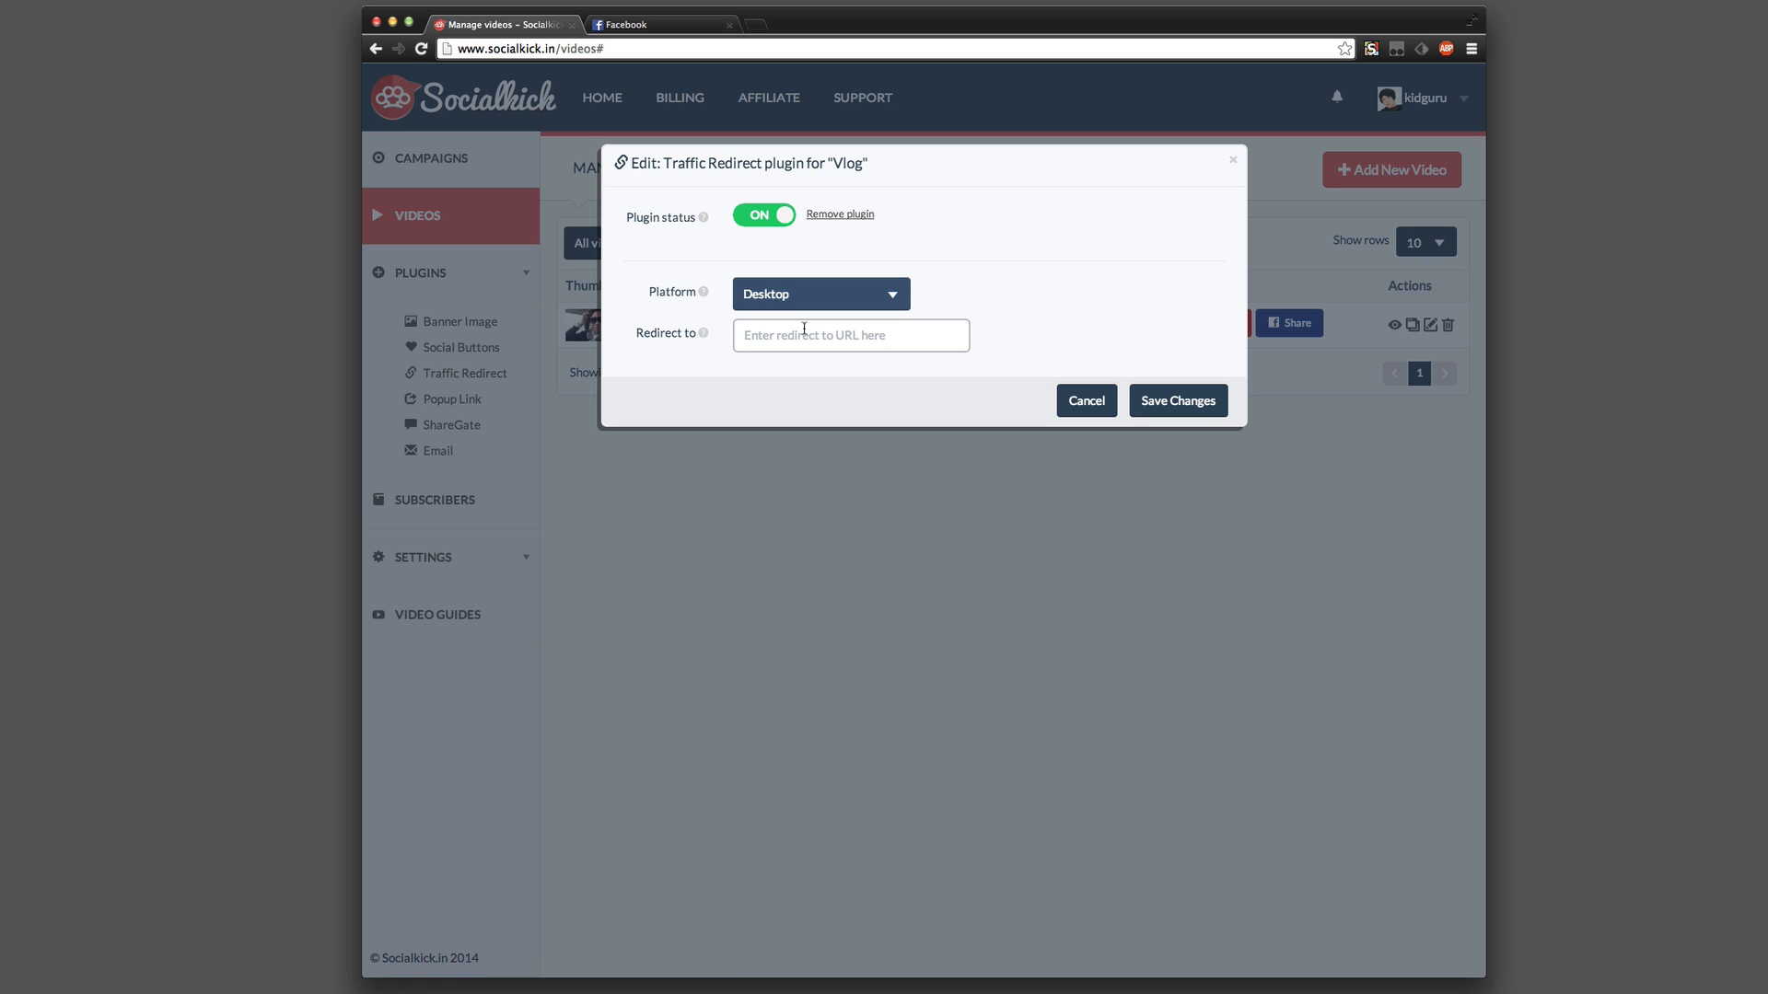
pyautogui.click(804, 328)
pyautogui.write('yahoo.com')
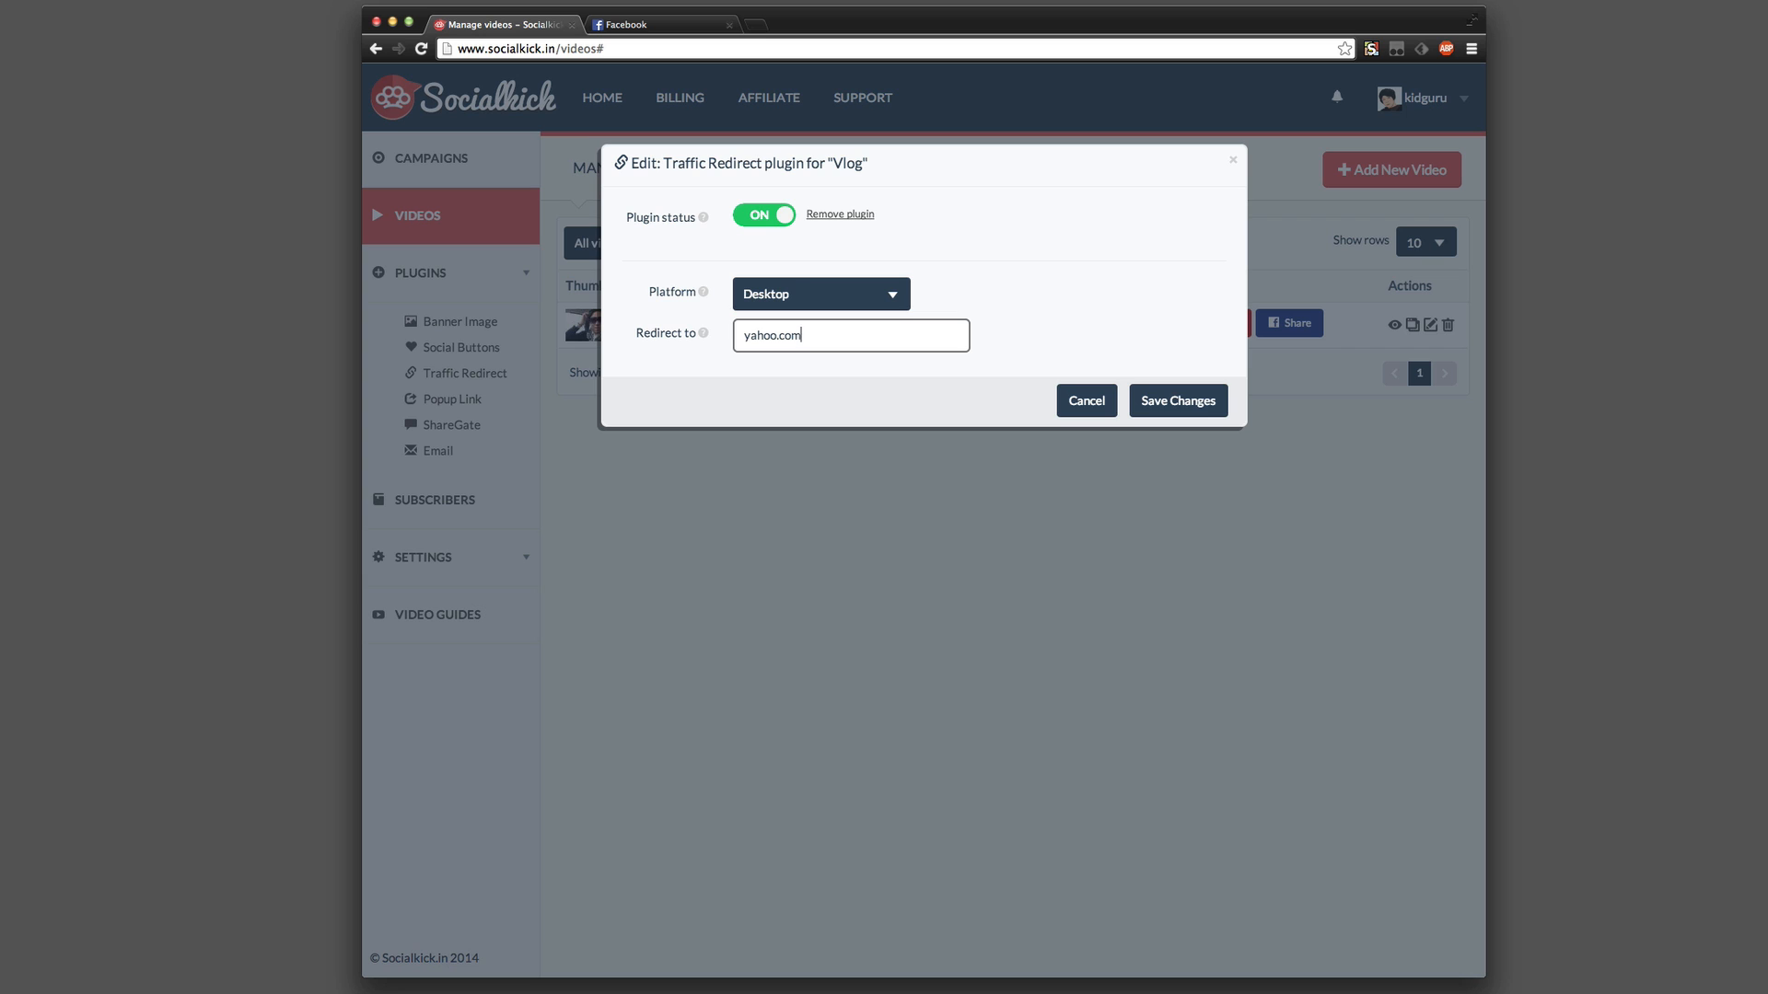
pyautogui.click(1182, 401)
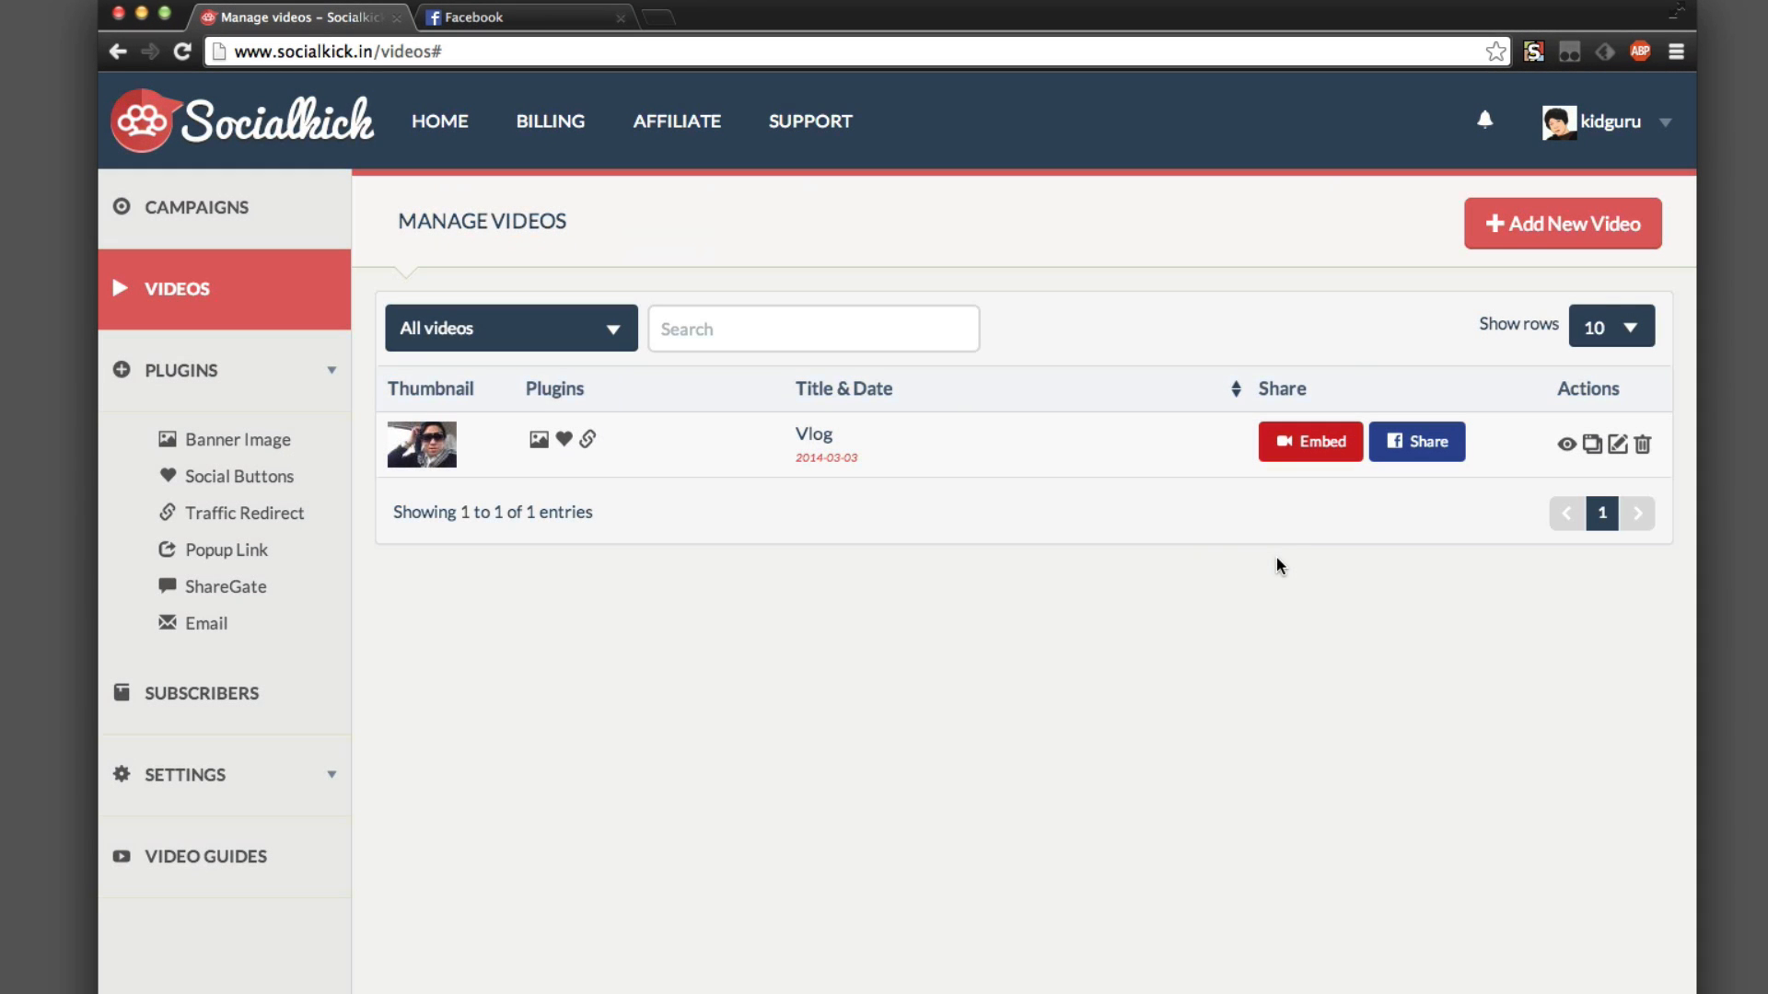
# Open the shared Vlog video's link from the Facebook post to test the traffic redirect
pyautogui.click(475, 17)
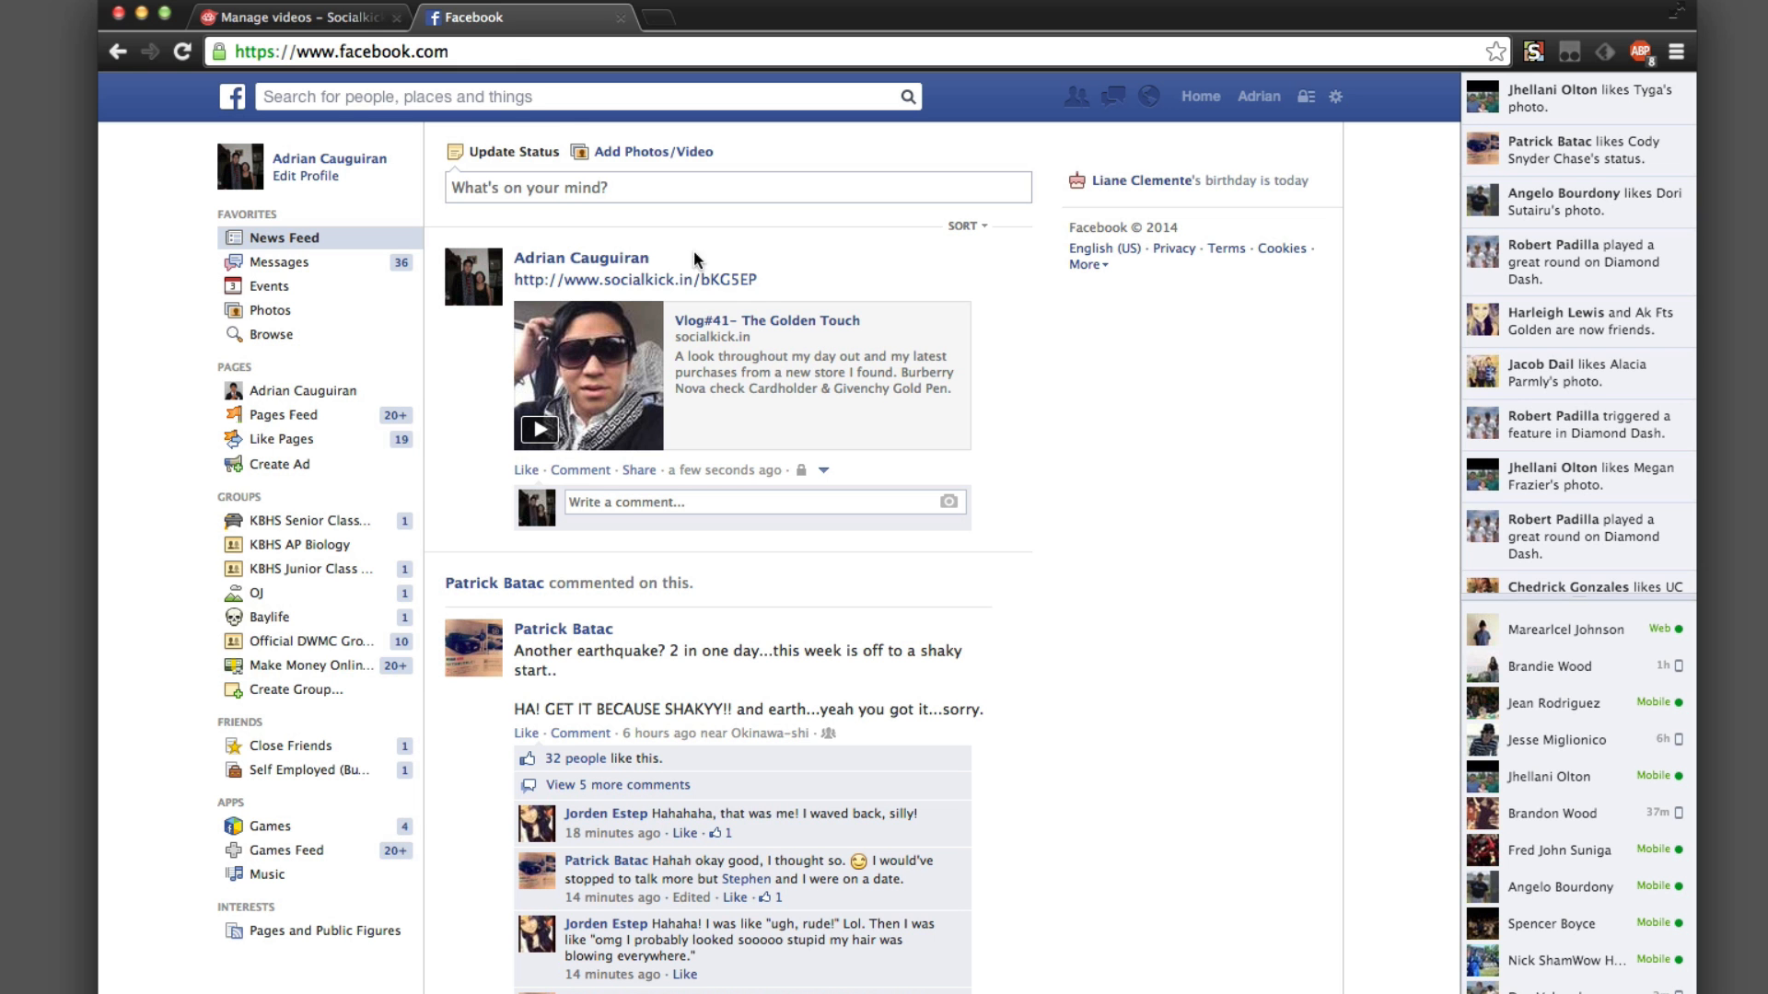
pyautogui.click(769, 322)
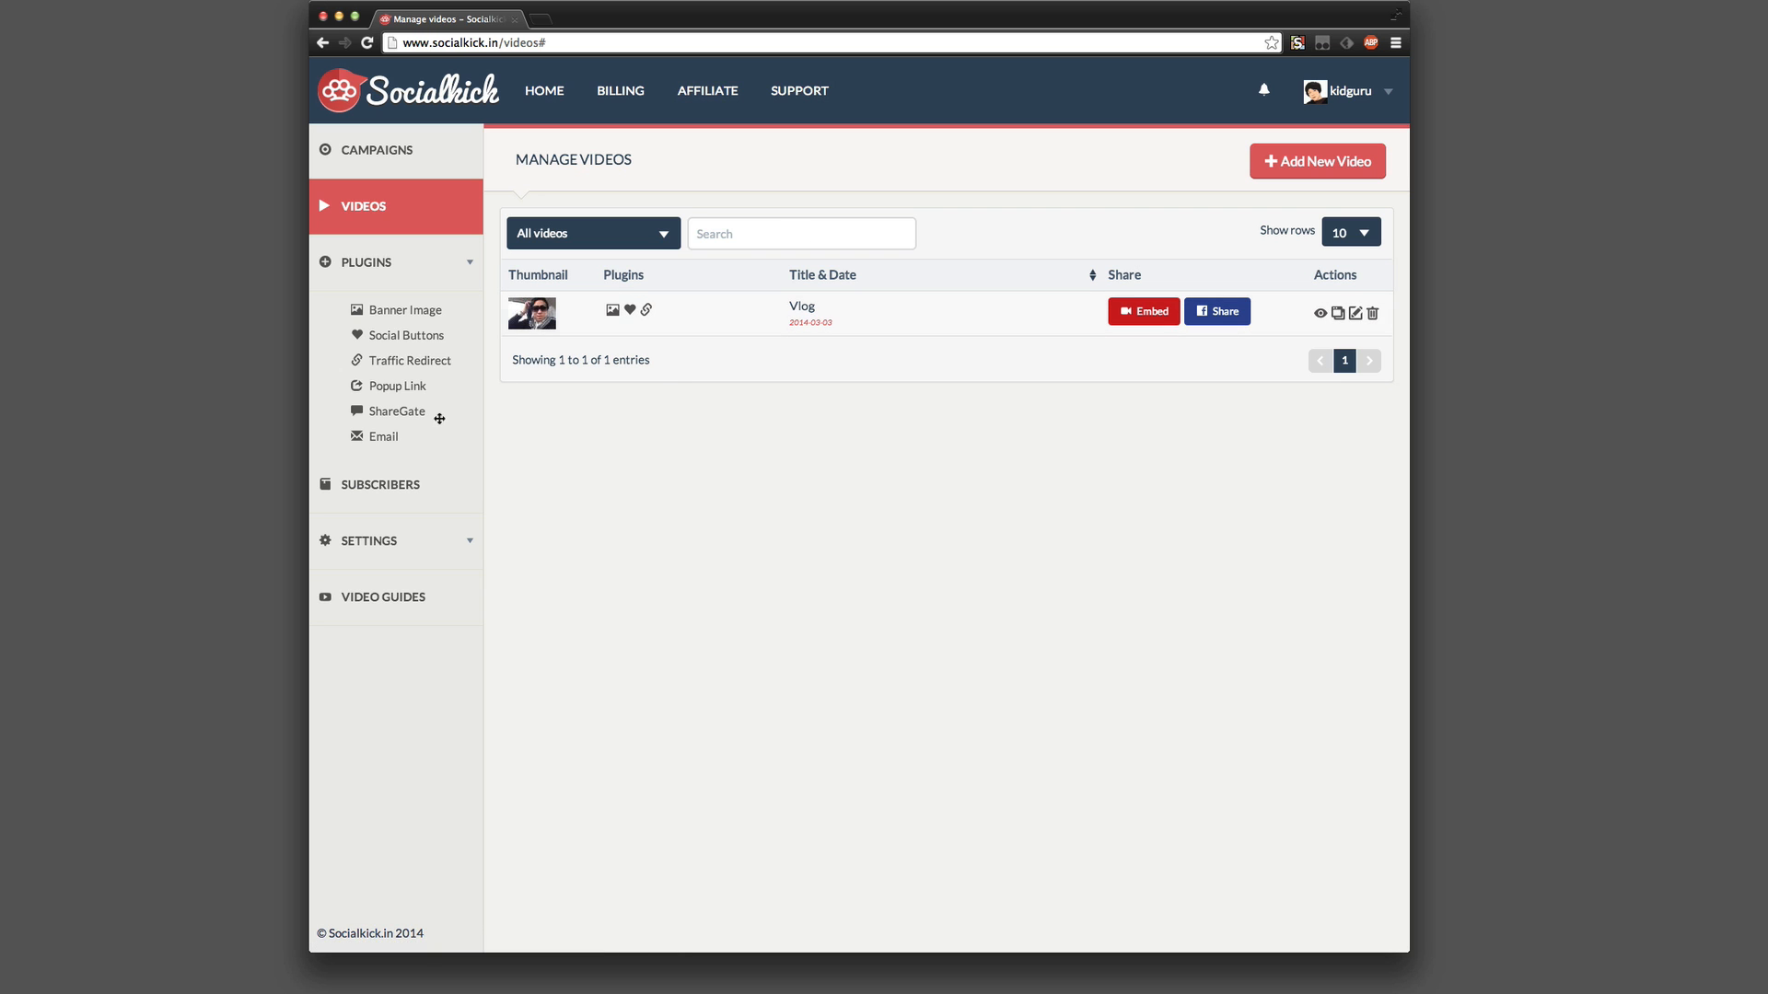
# Attach the Popup Link plugin to the Vlog video, switch it on with popup URL facebook.com, and save it
pyautogui.moveTo(406, 386); pyautogui.dragTo(613, 332)
pyautogui.click(647, 329)
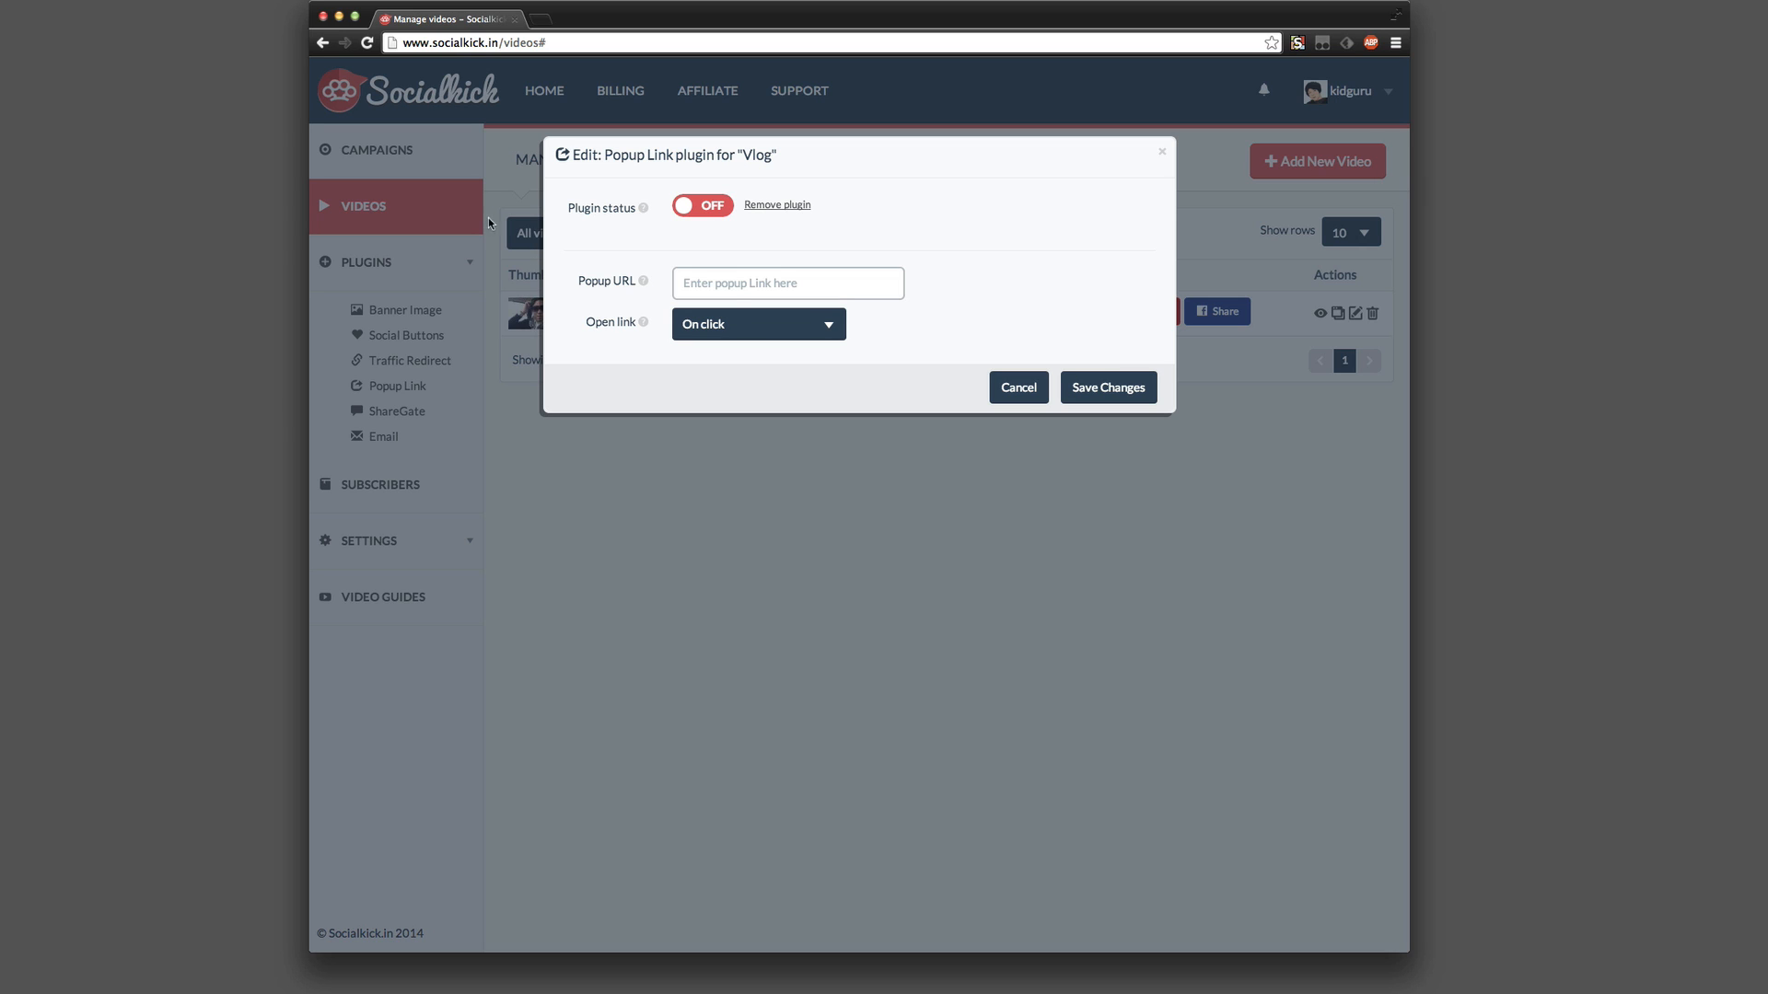
pyautogui.click(702, 205)
pyautogui.click(762, 280)
pyautogui.write('facebook')
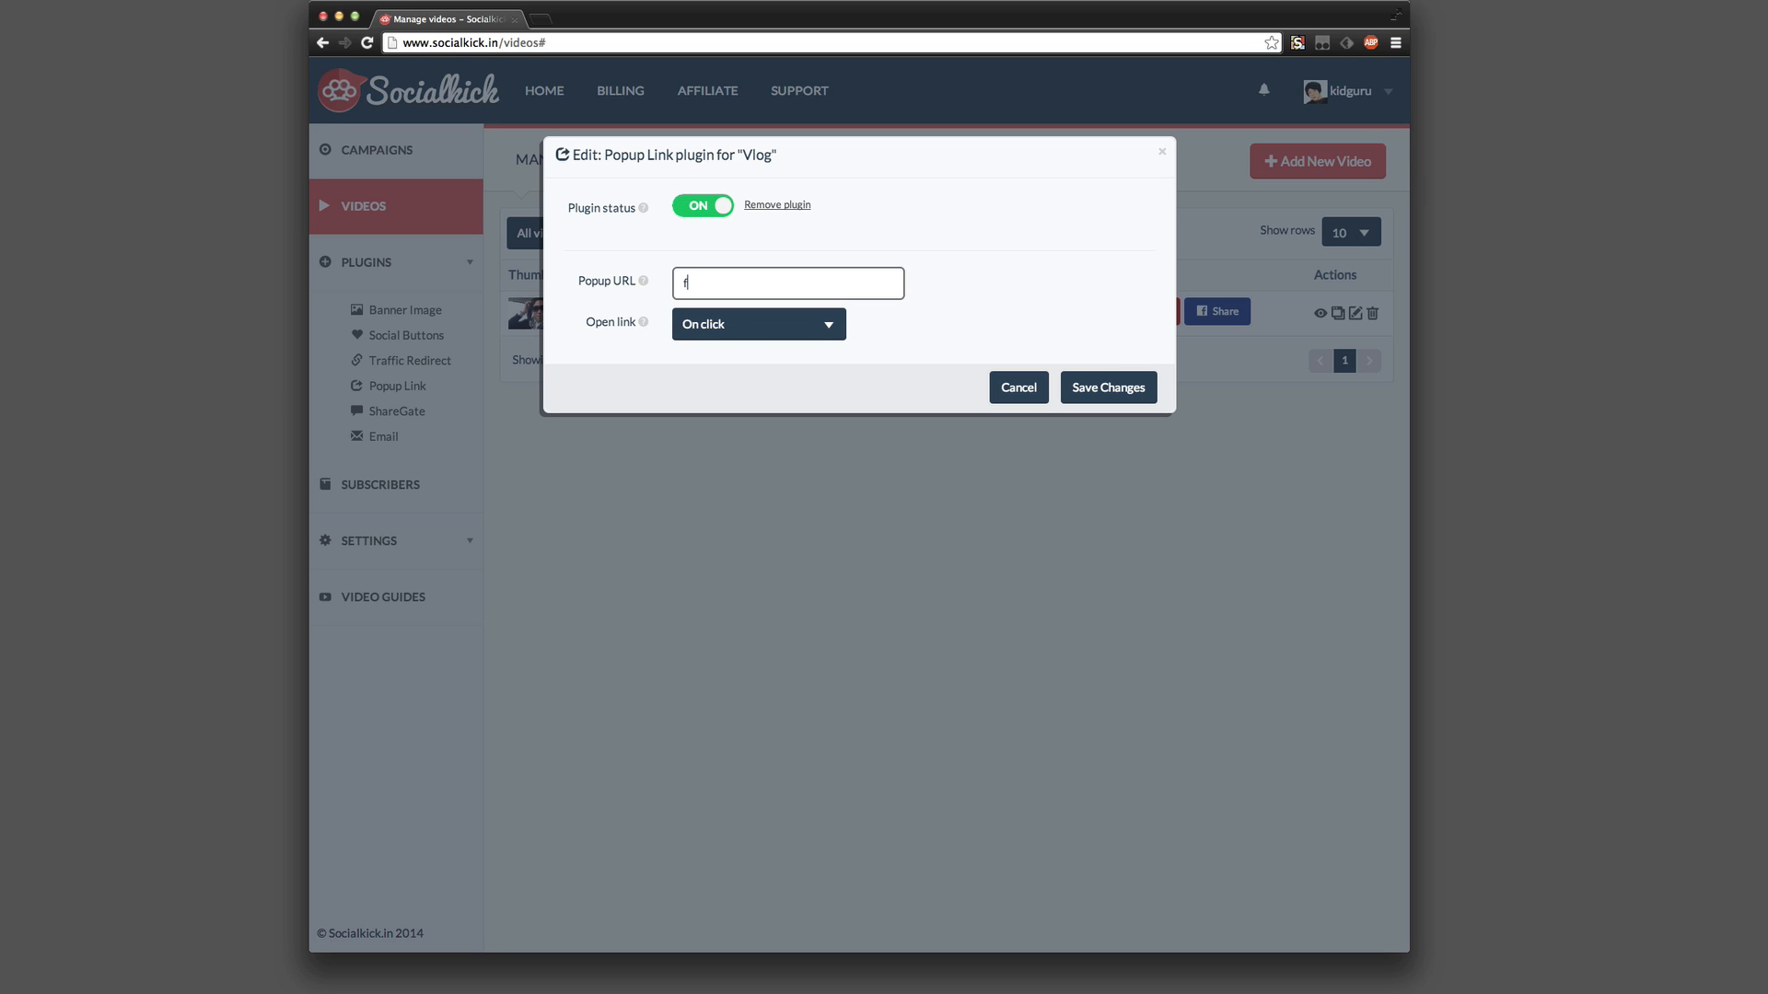
pyautogui.write('.com')
pyautogui.click(1107, 394)
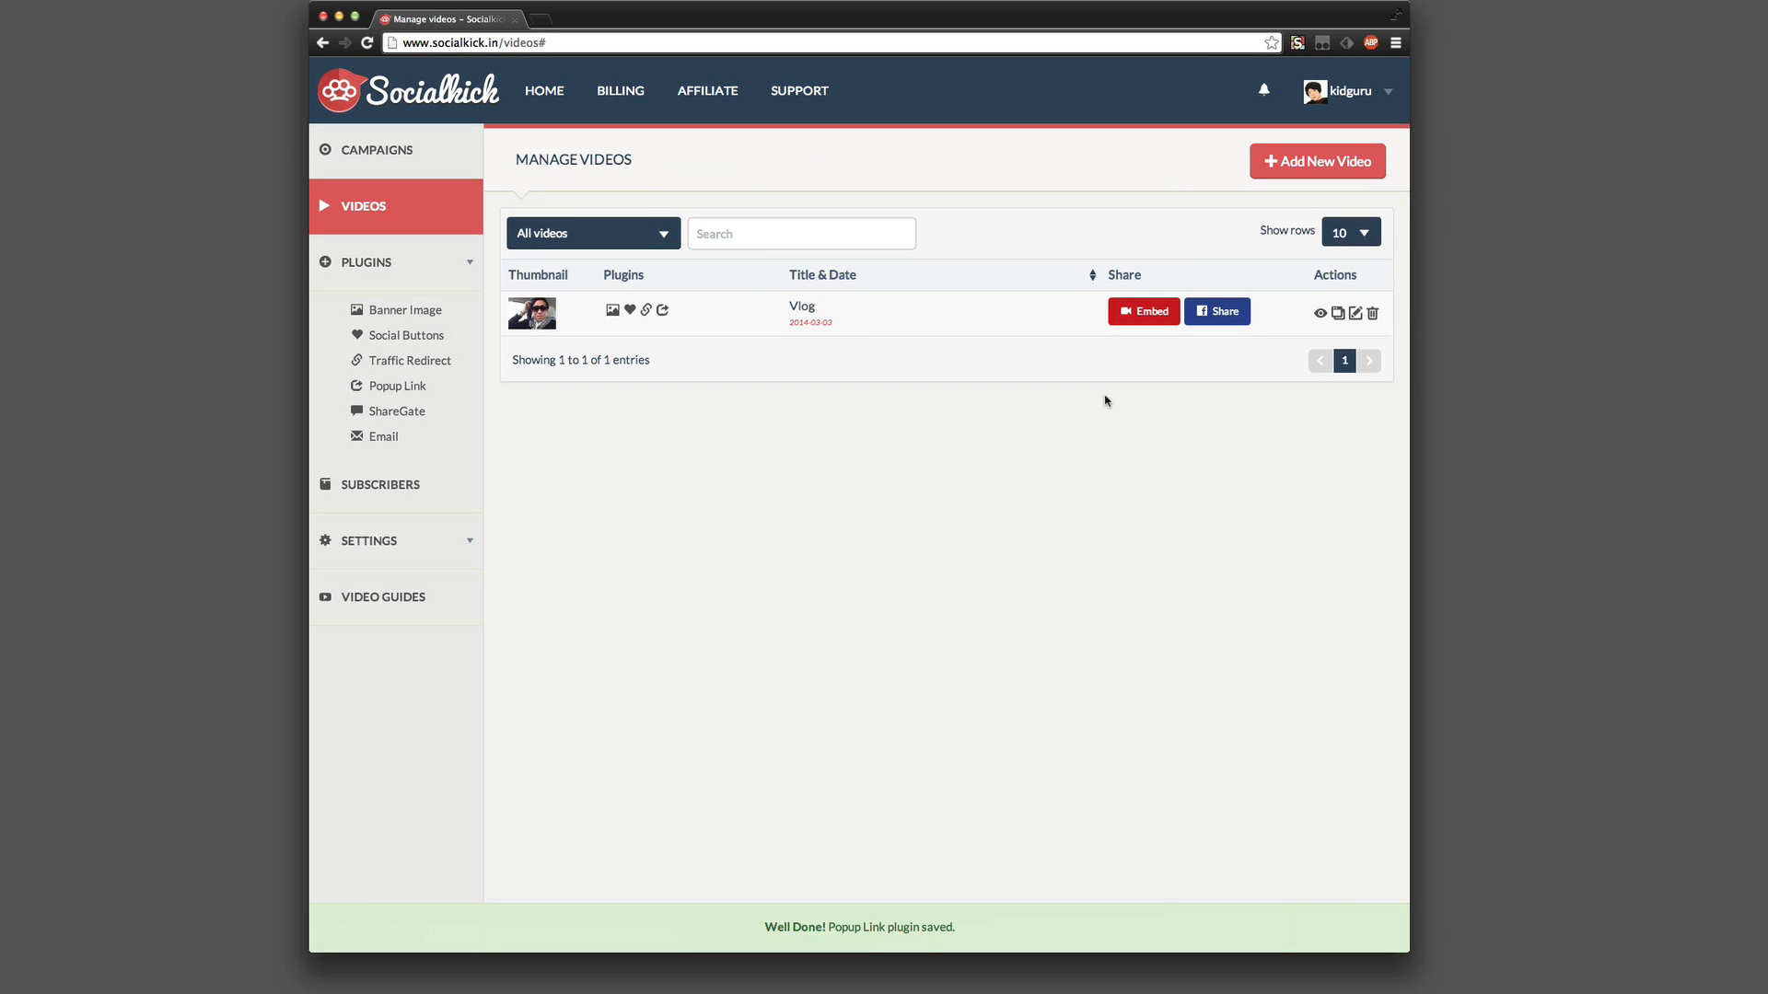
# Open facebook.com in a new tab, play the shared Vlog video to test the popup link, and close both Facebook tabs
pyautogui.press('super+t')
pyautogui.write('facebook.com')
pyautogui.press('Return')
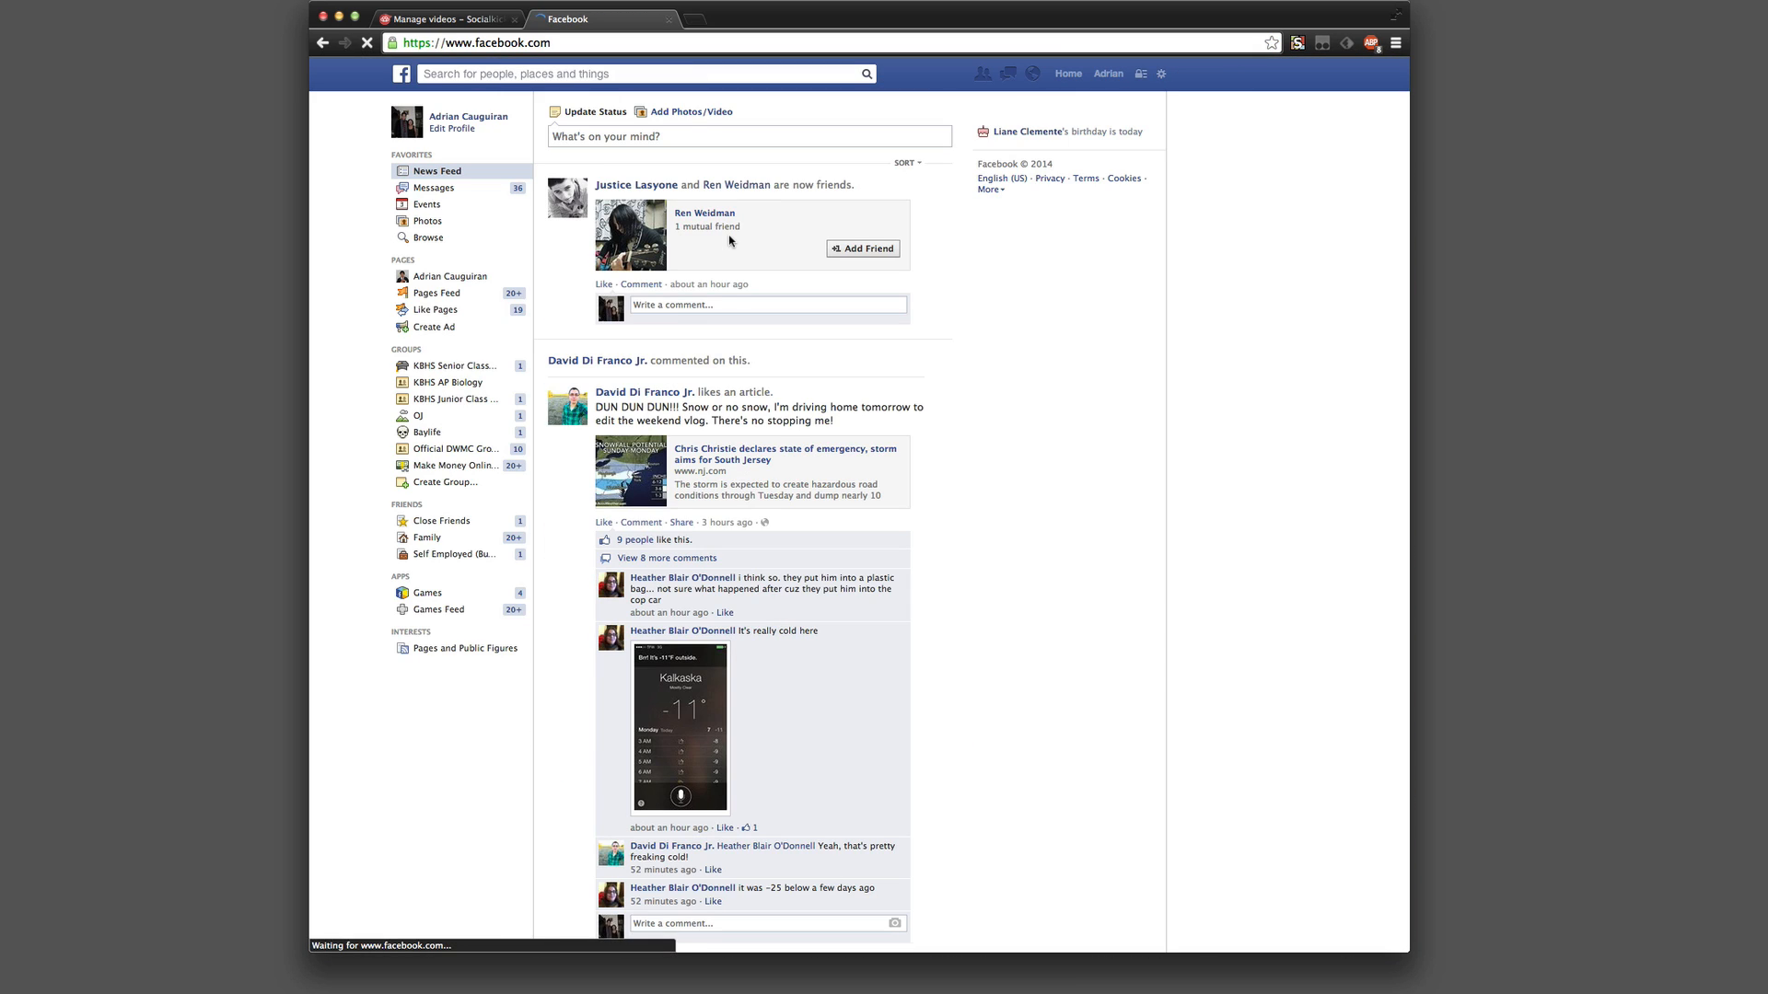
pyautogui.scroll(-6, 677, 414)
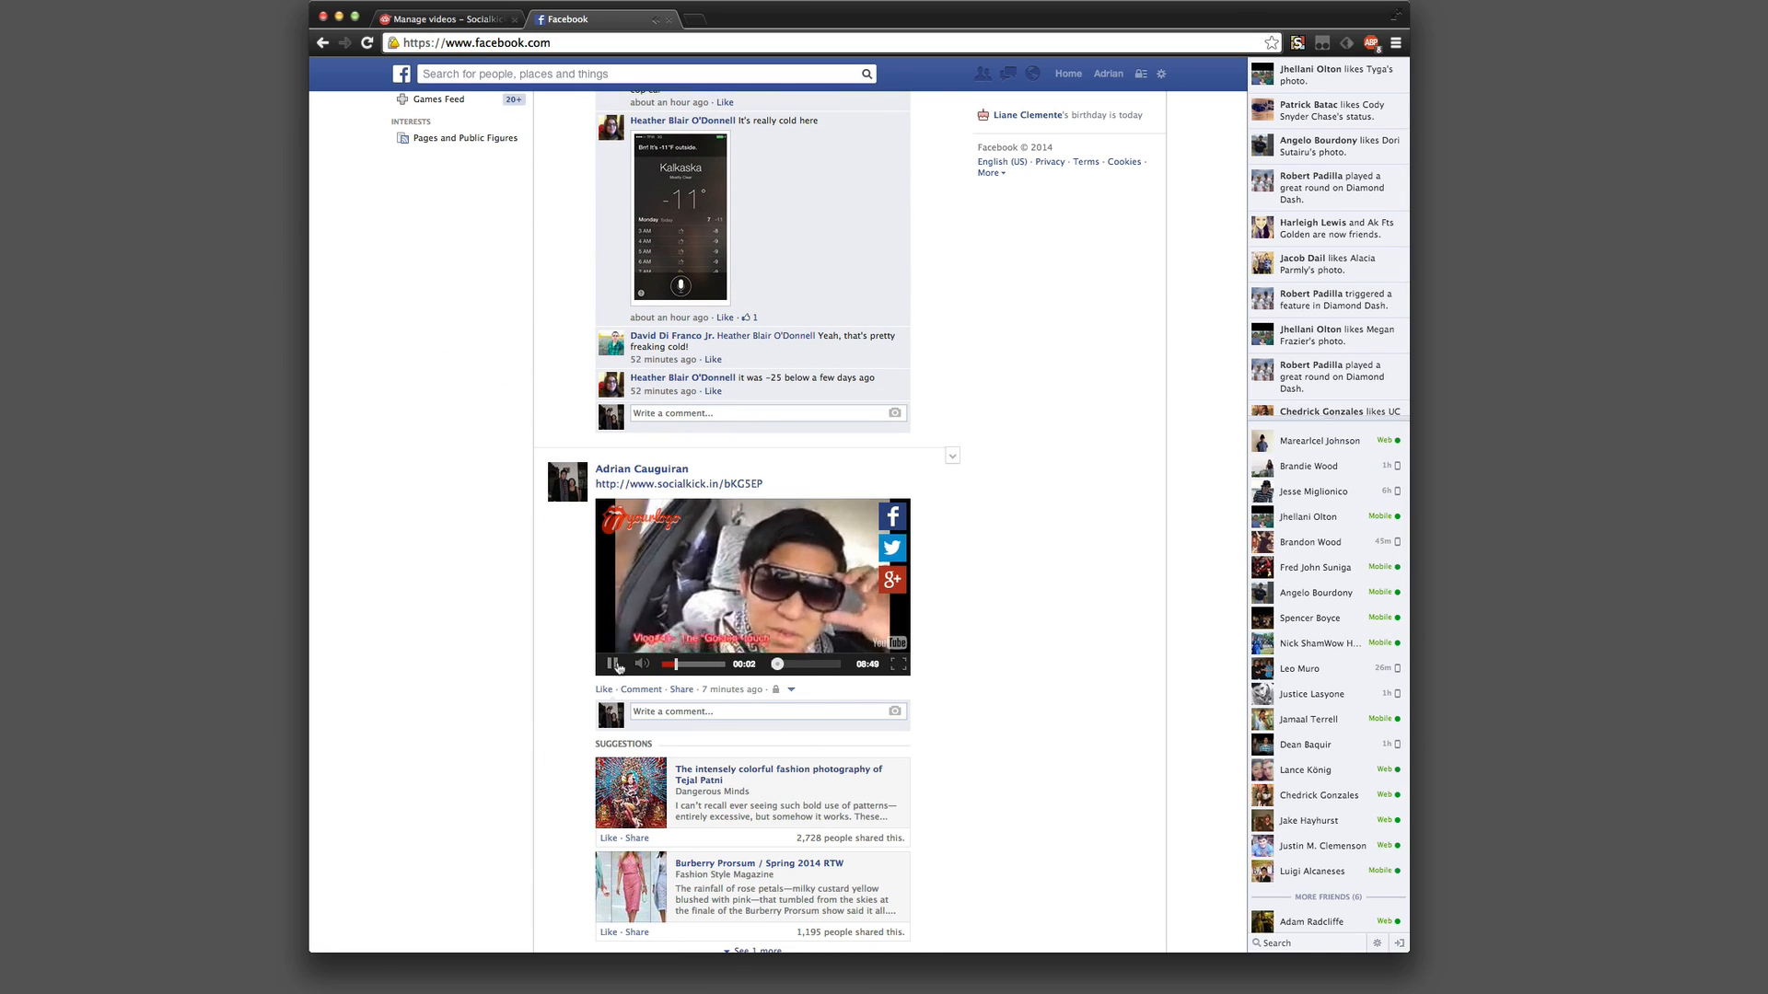
pyautogui.click(617, 665)
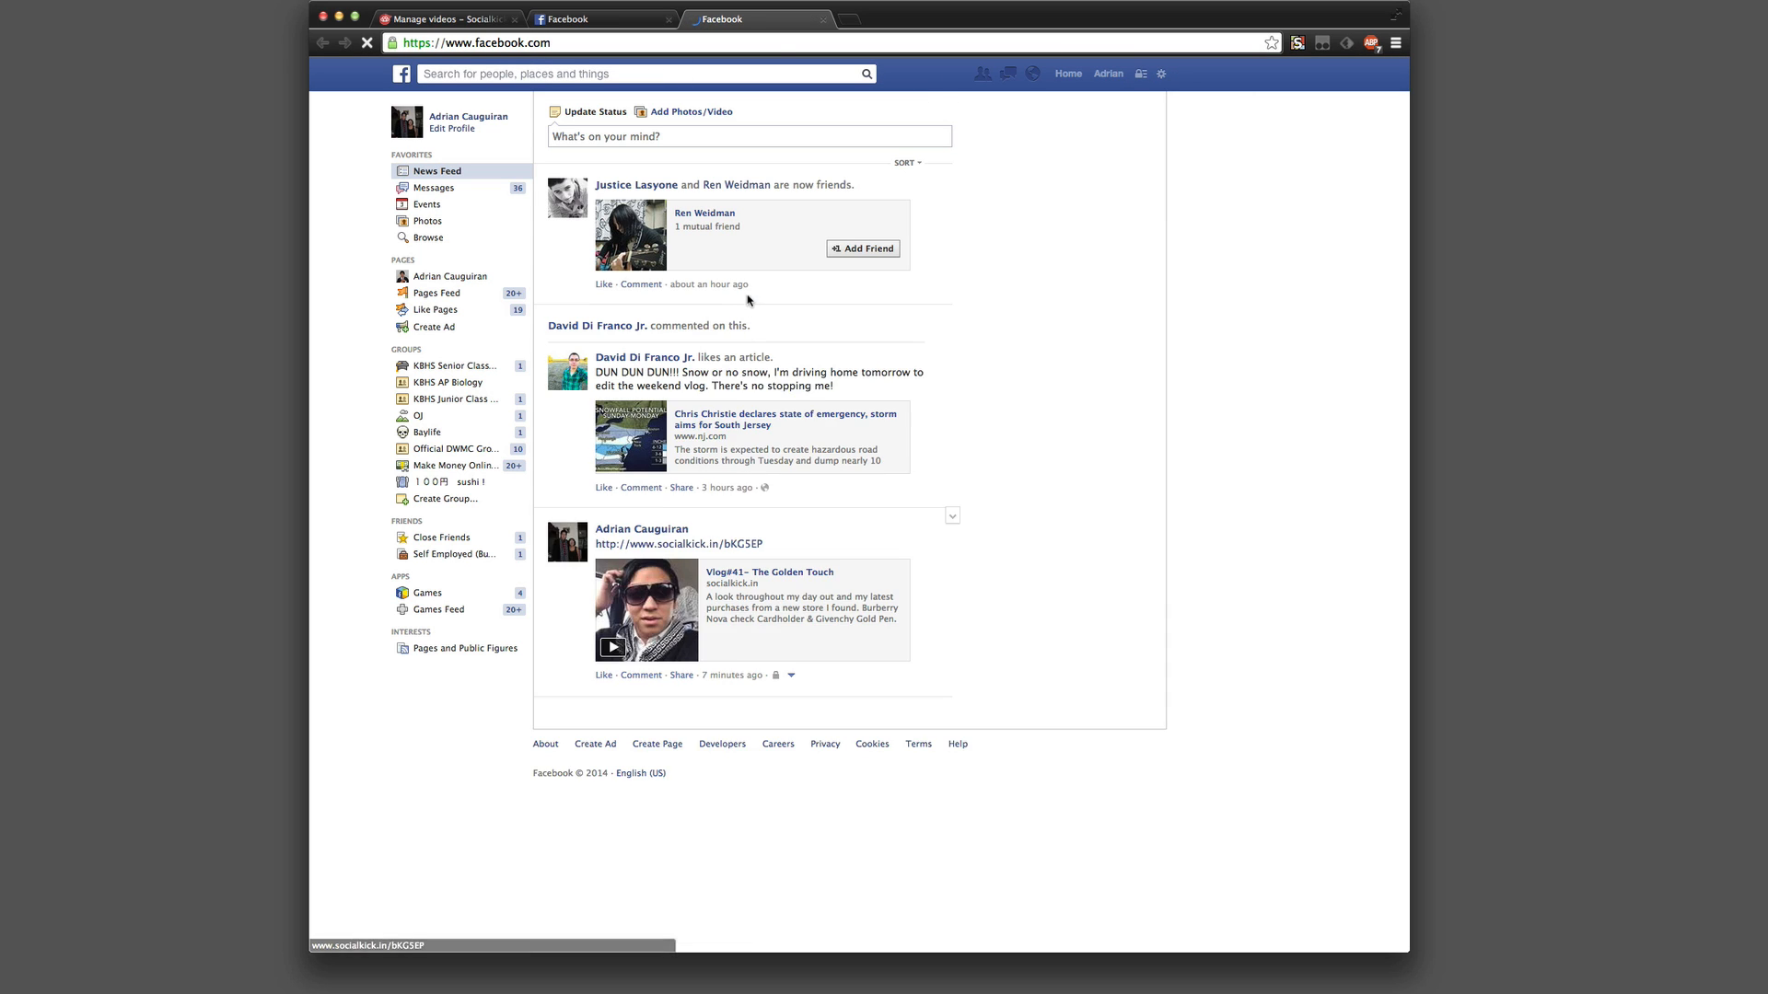
pyautogui.click(824, 19)
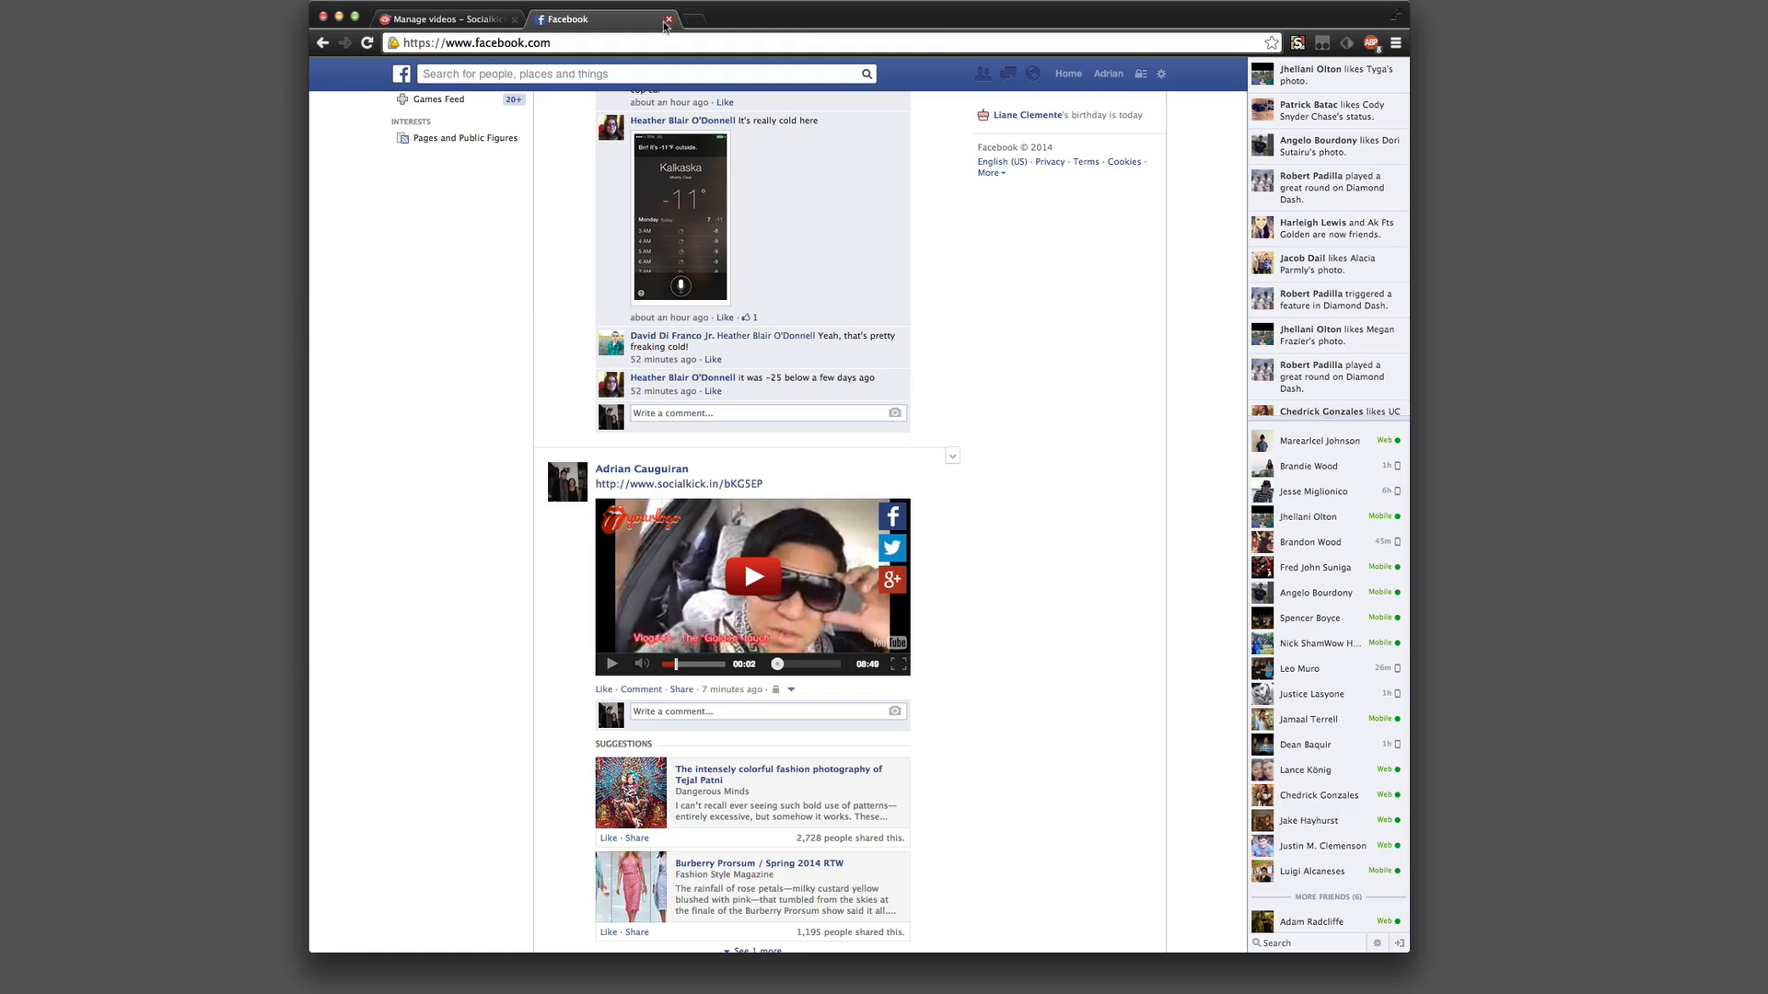
pyautogui.click(669, 19)
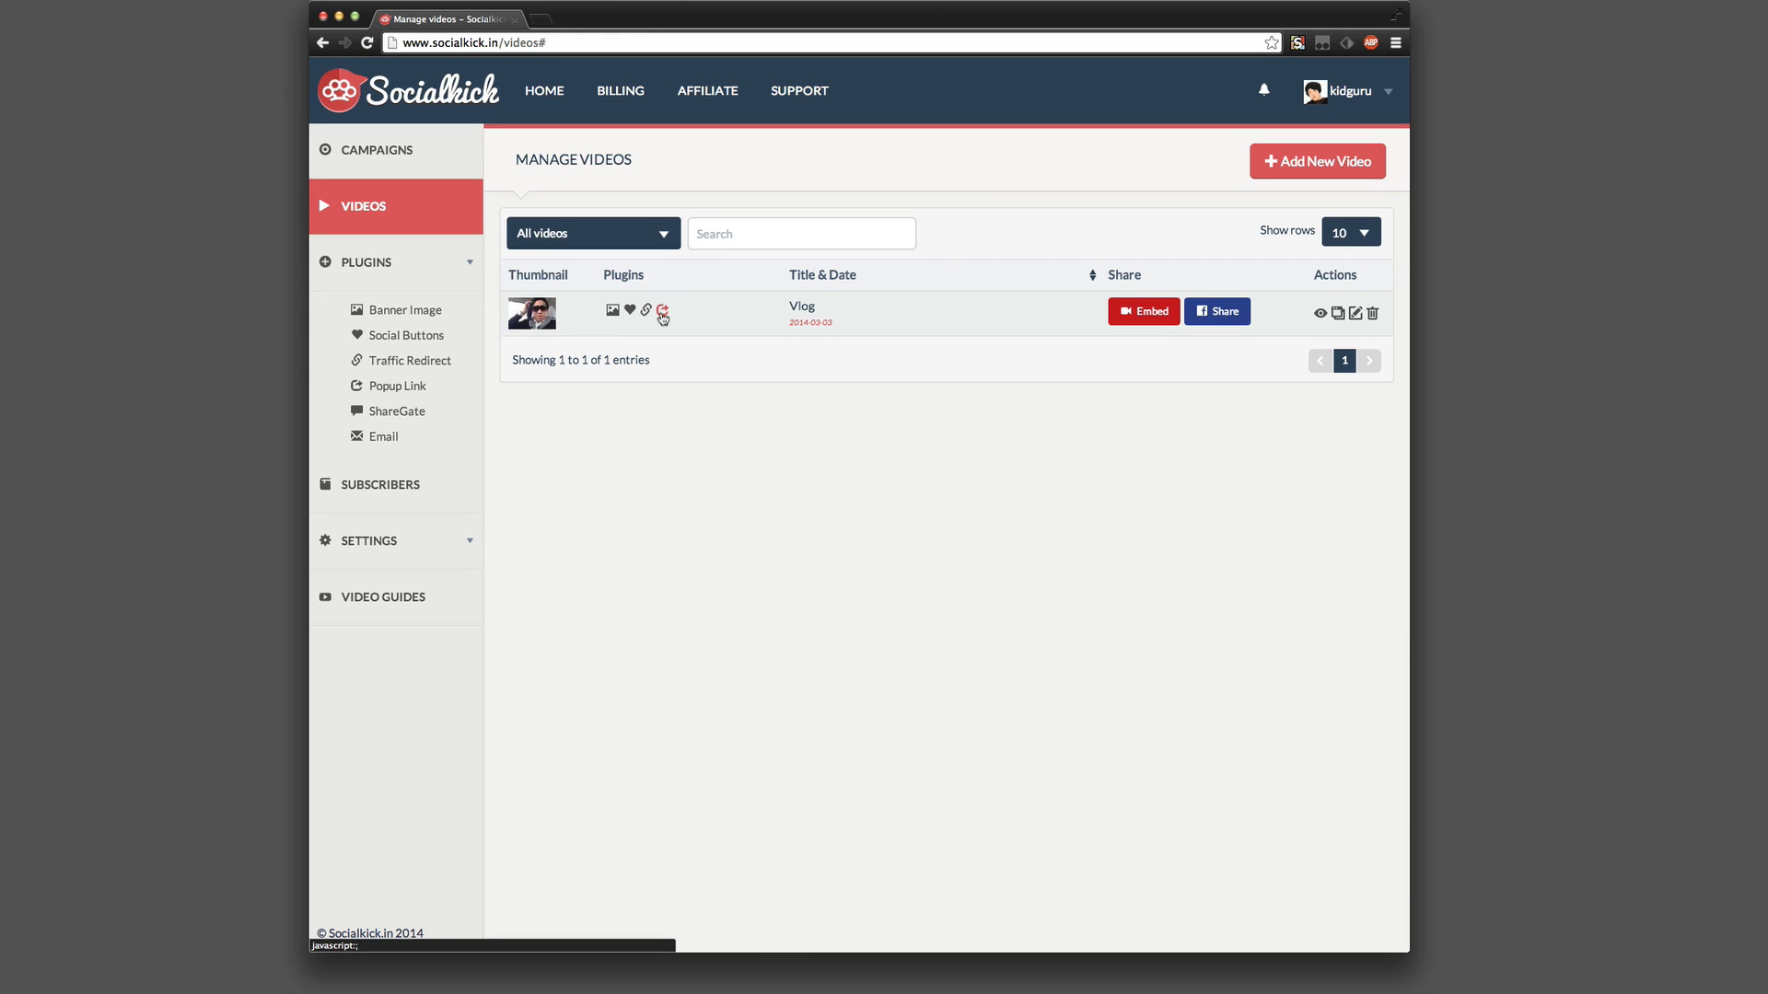
# Switch off the Vlog video's Popup Link plugin and save the change
pyautogui.click(662, 316)
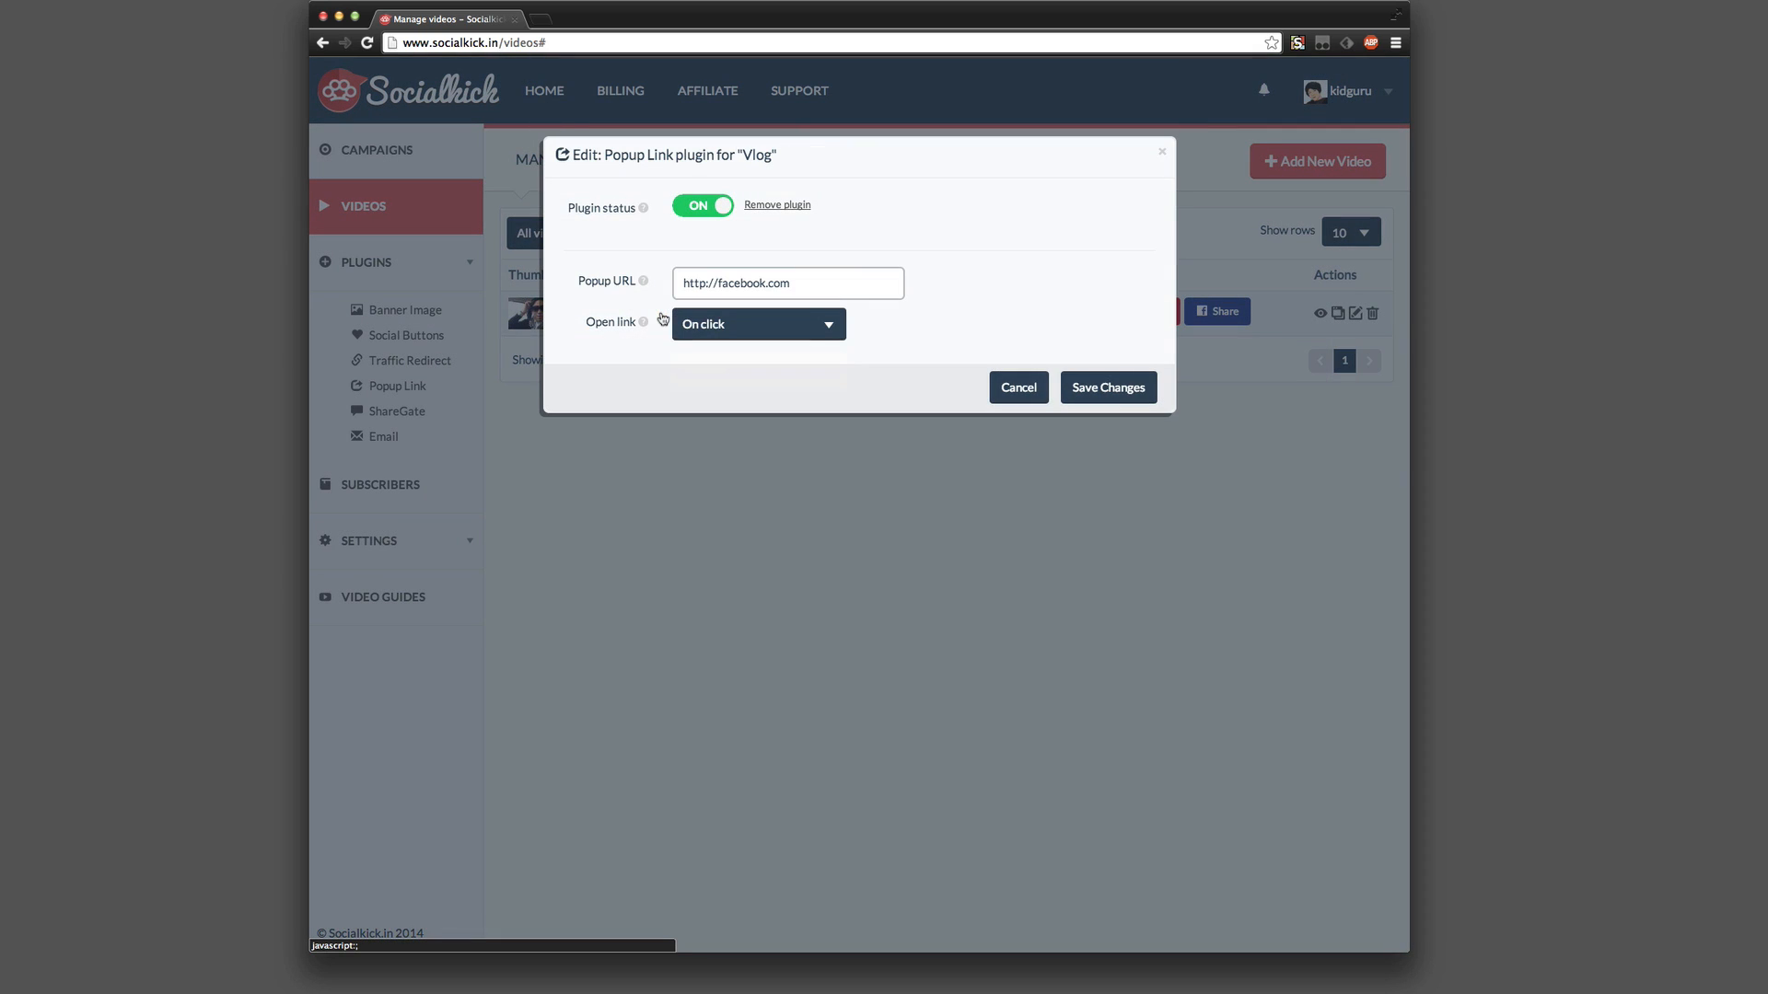
pyautogui.click(710, 204)
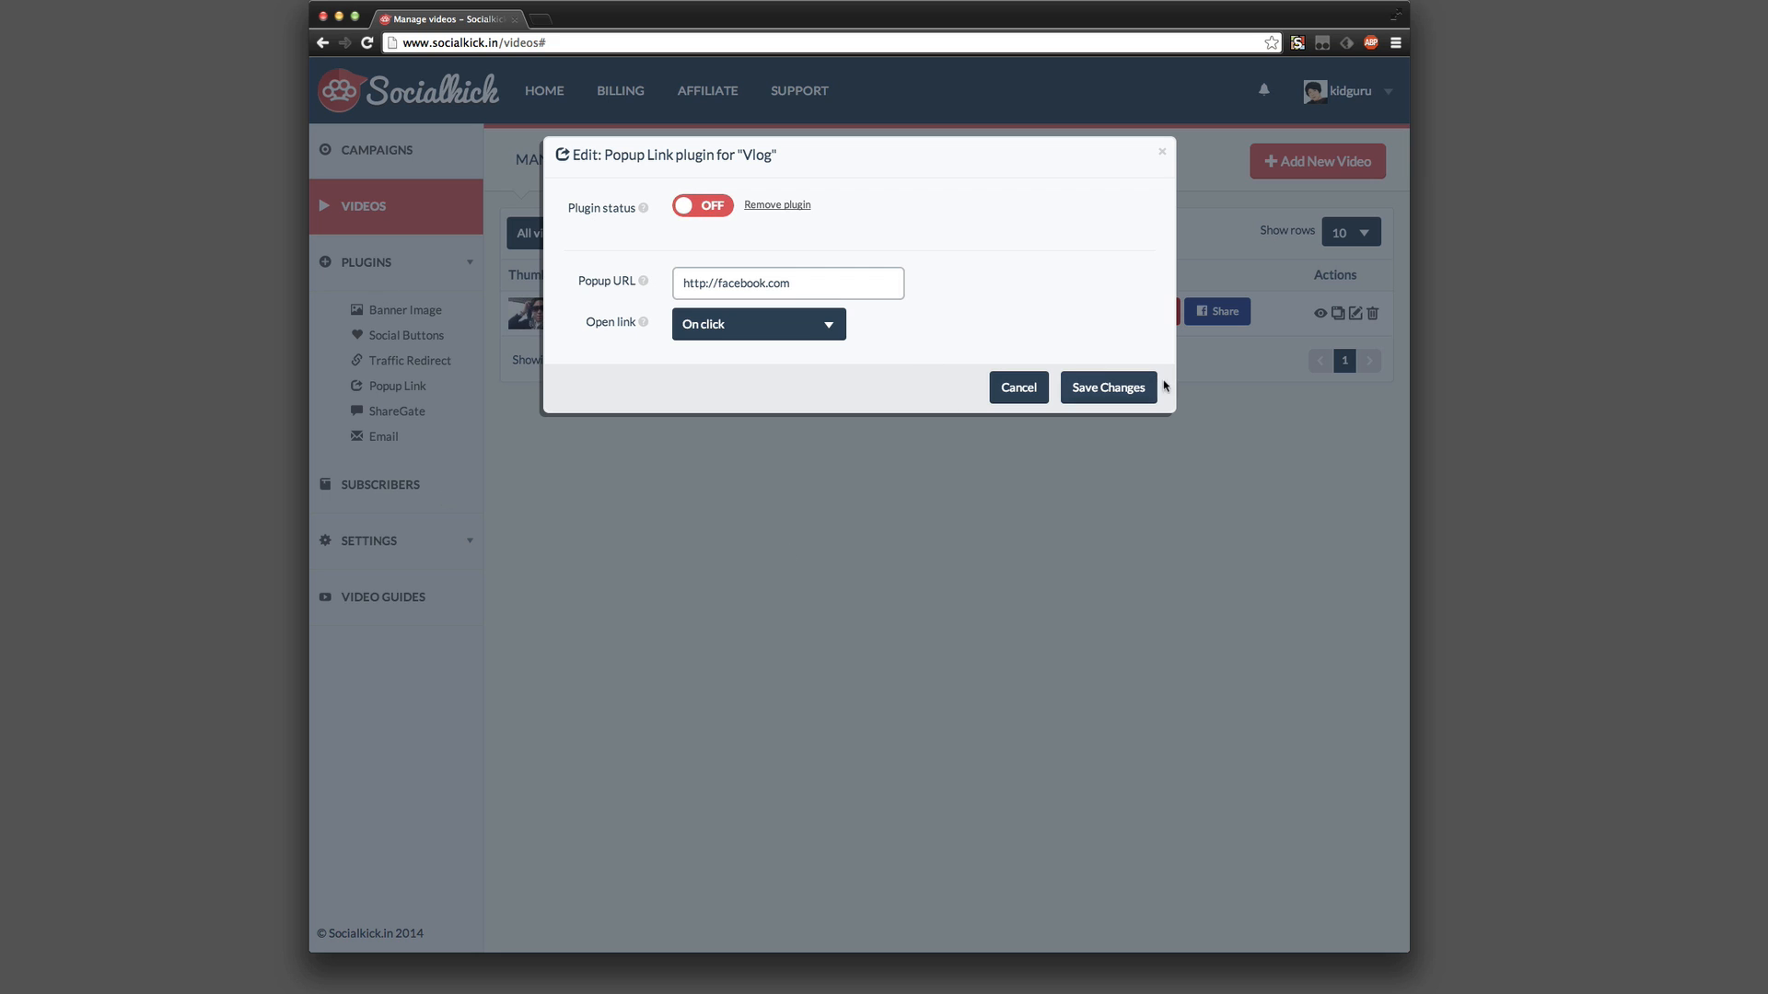
pyautogui.click(1129, 387)
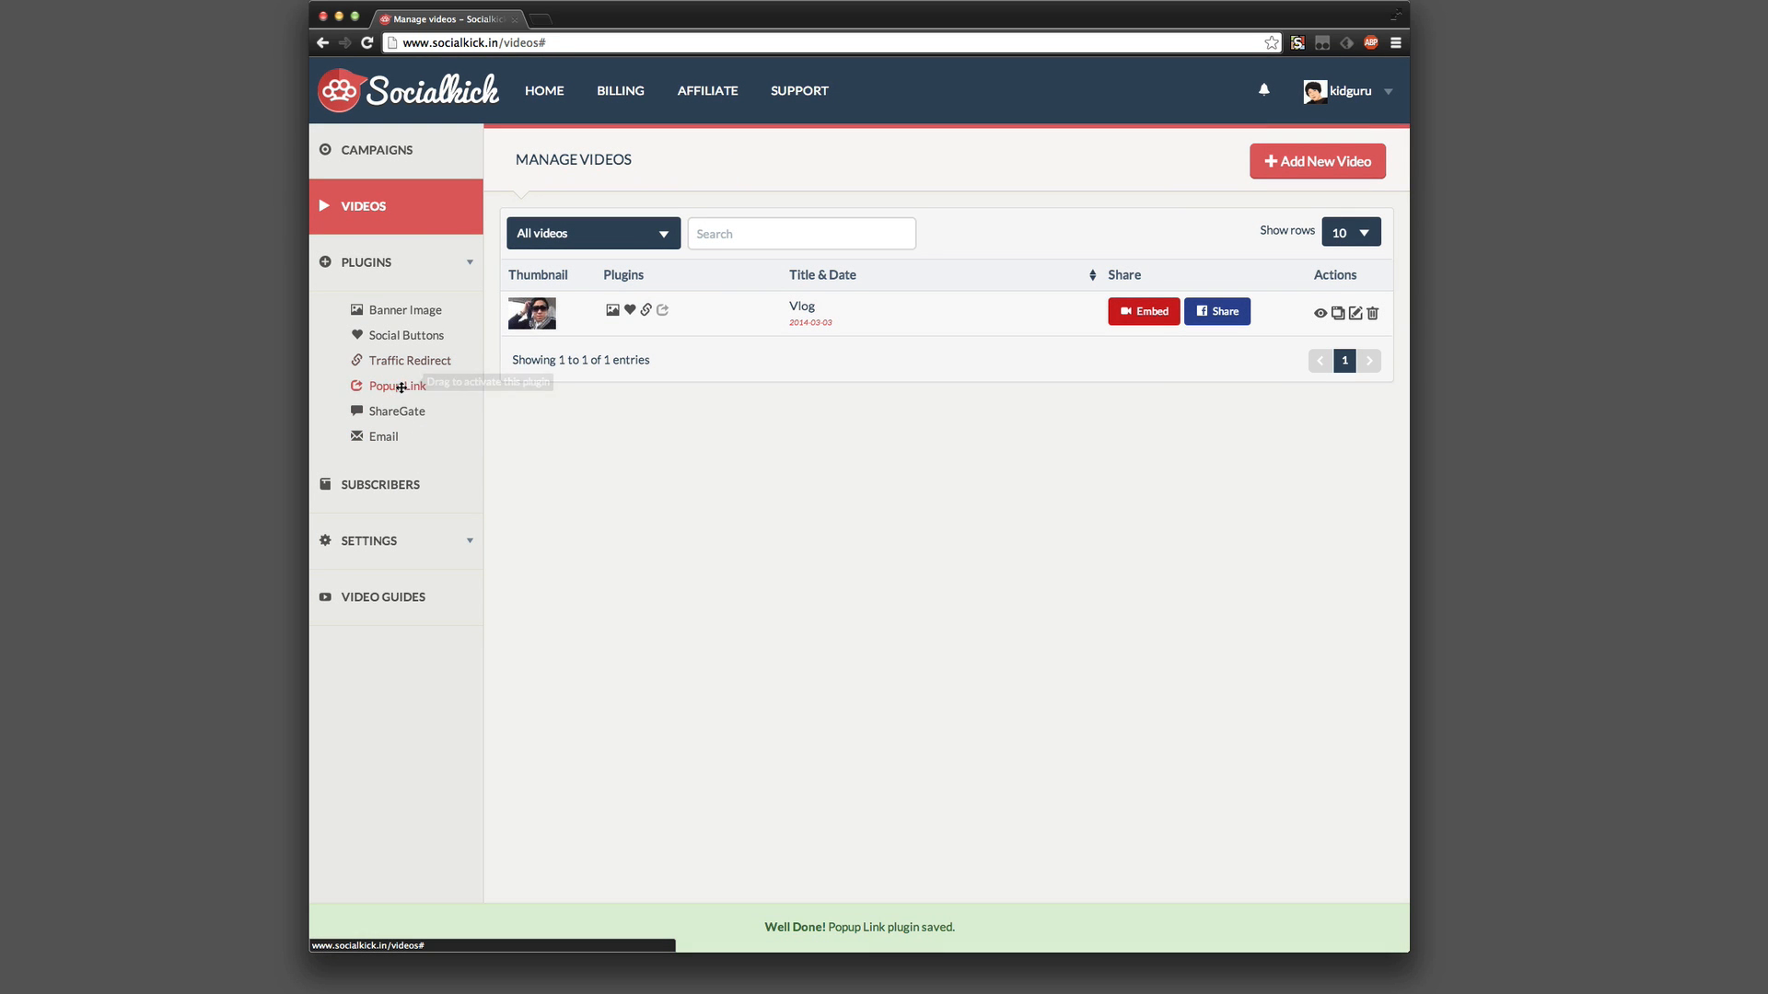
# Attach the ShareGate plugin to the Vlog video, switch it on with type Like page and lock On play start, and save it
pyautogui.moveTo(400, 411); pyautogui.dragTo(671, 332)
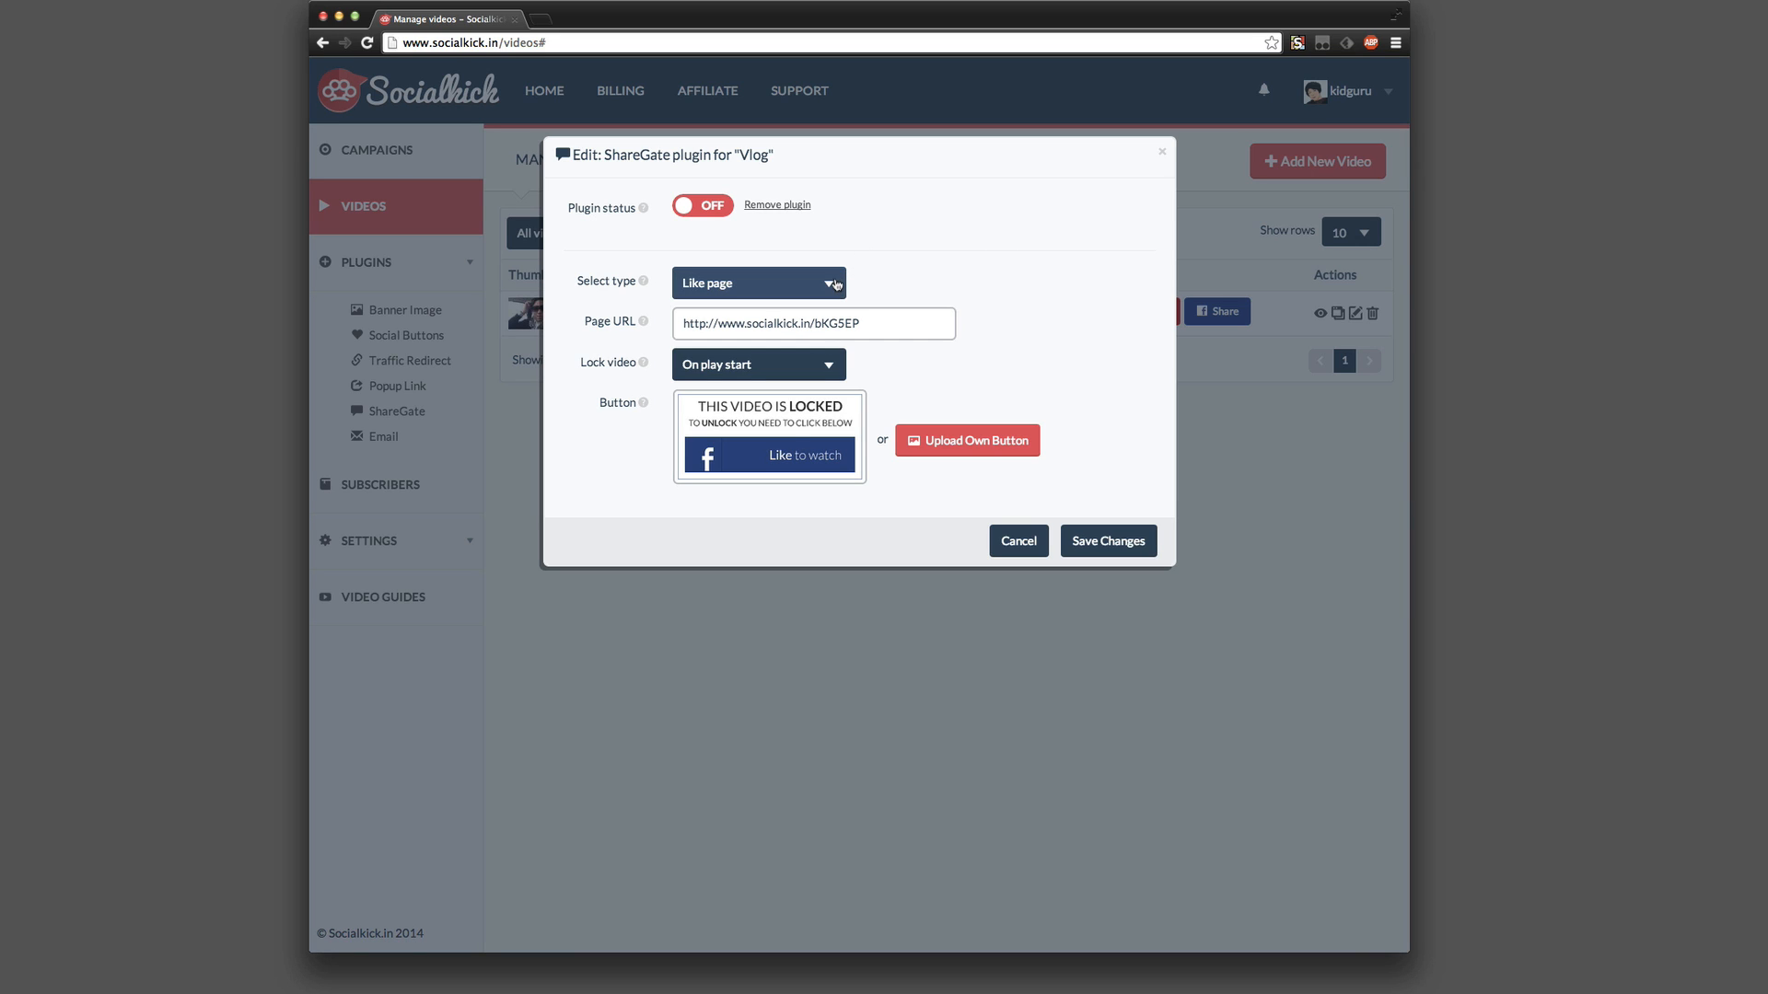
pyautogui.click(719, 214)
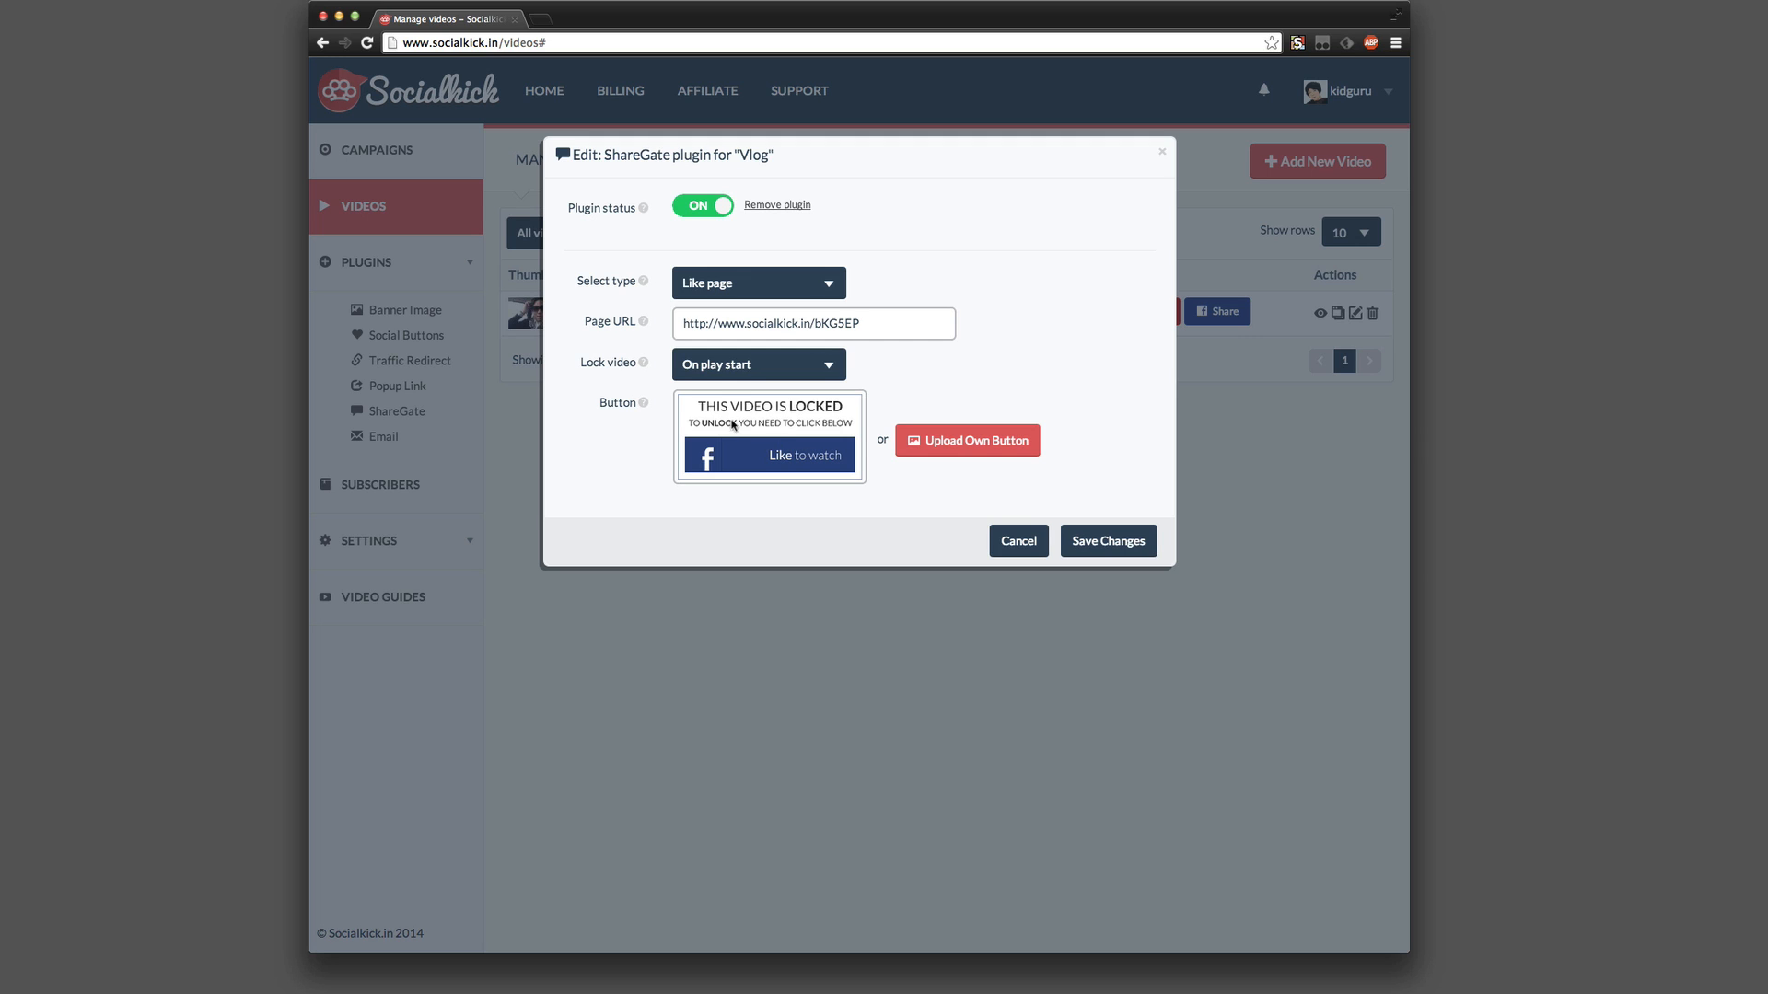
pyautogui.click(729, 373)
pyautogui.click(729, 374)
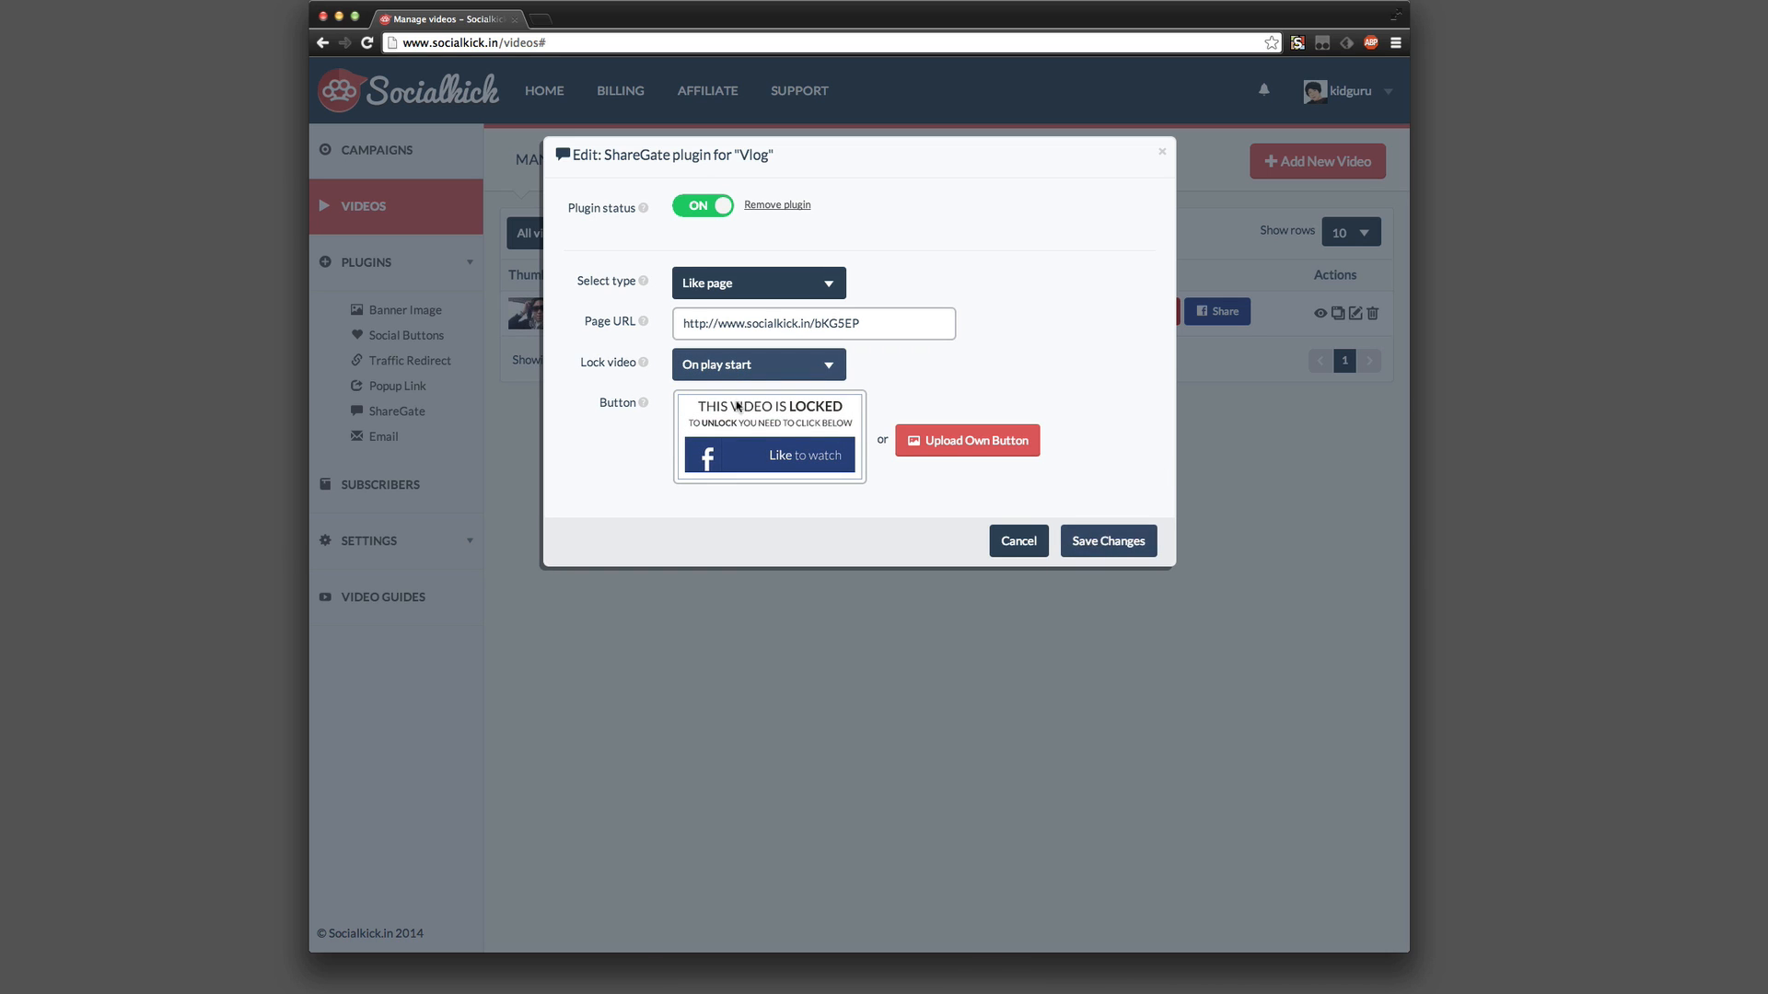
pyautogui.click(1116, 543)
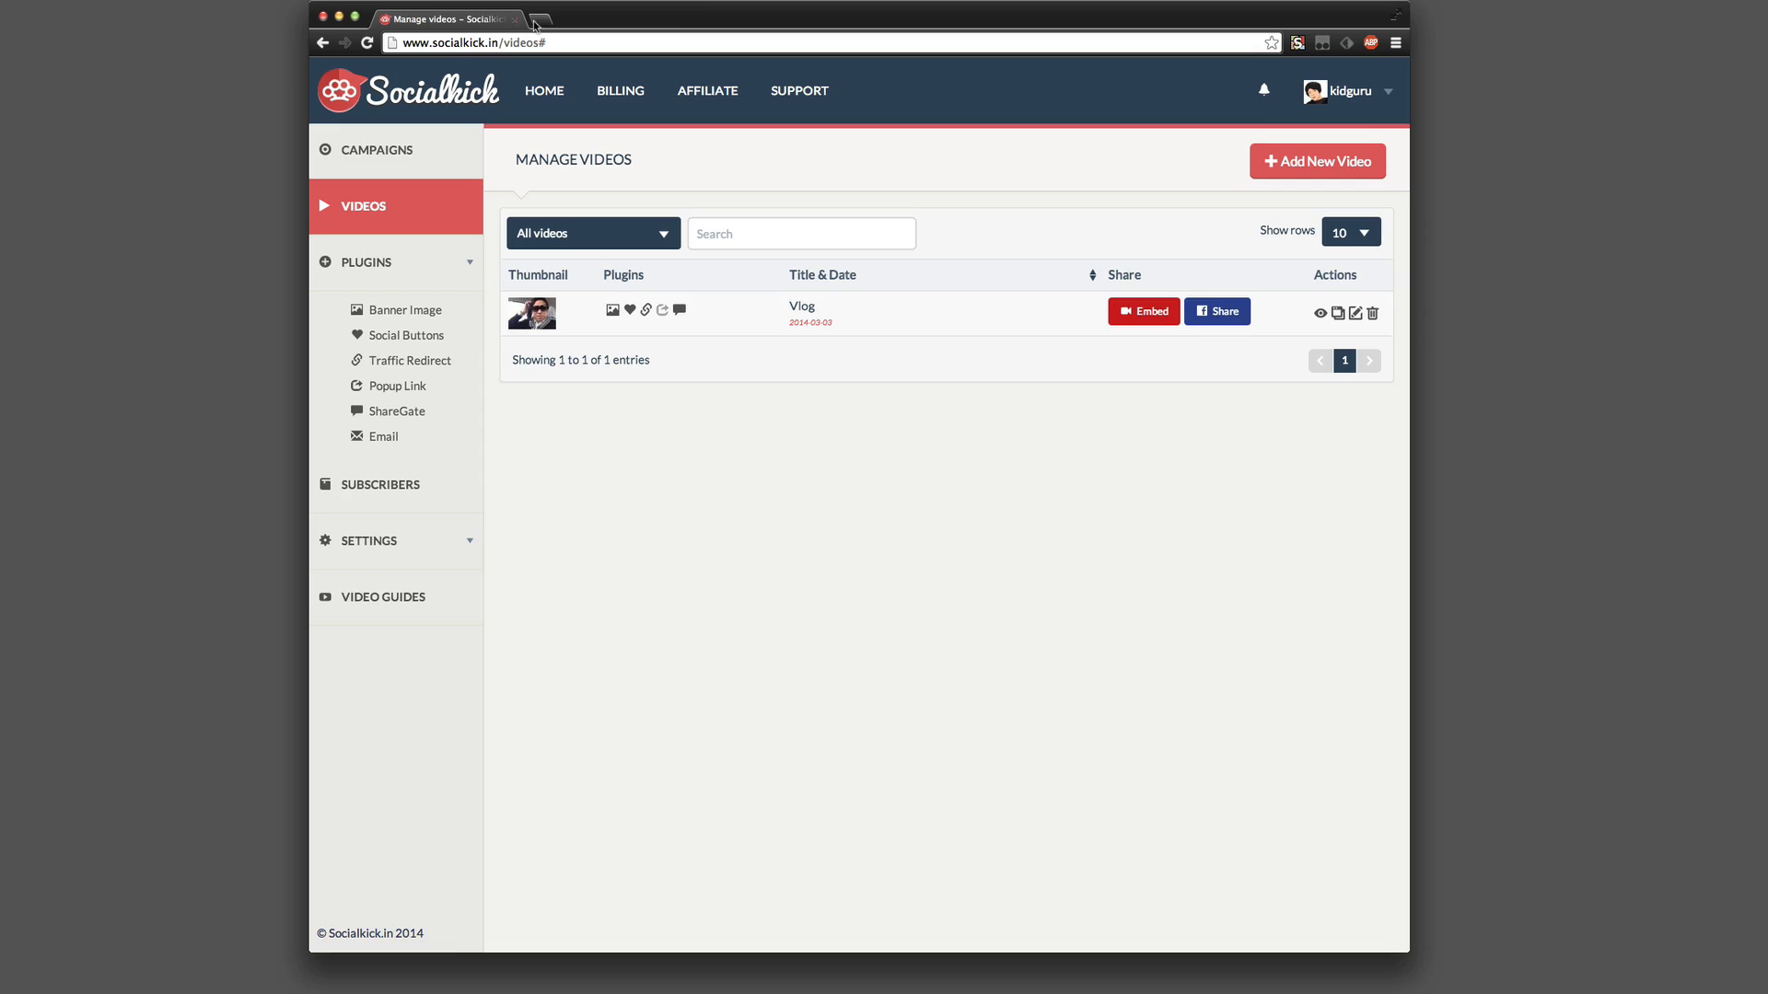
# Open facebook.com in a new tab, play the shared Vlog video to test the ShareGate lock, and close the tab
pyautogui.hotkey('ctrl', 't')
pyautogui.write('www.facebook.com')
pyautogui.press('Return')
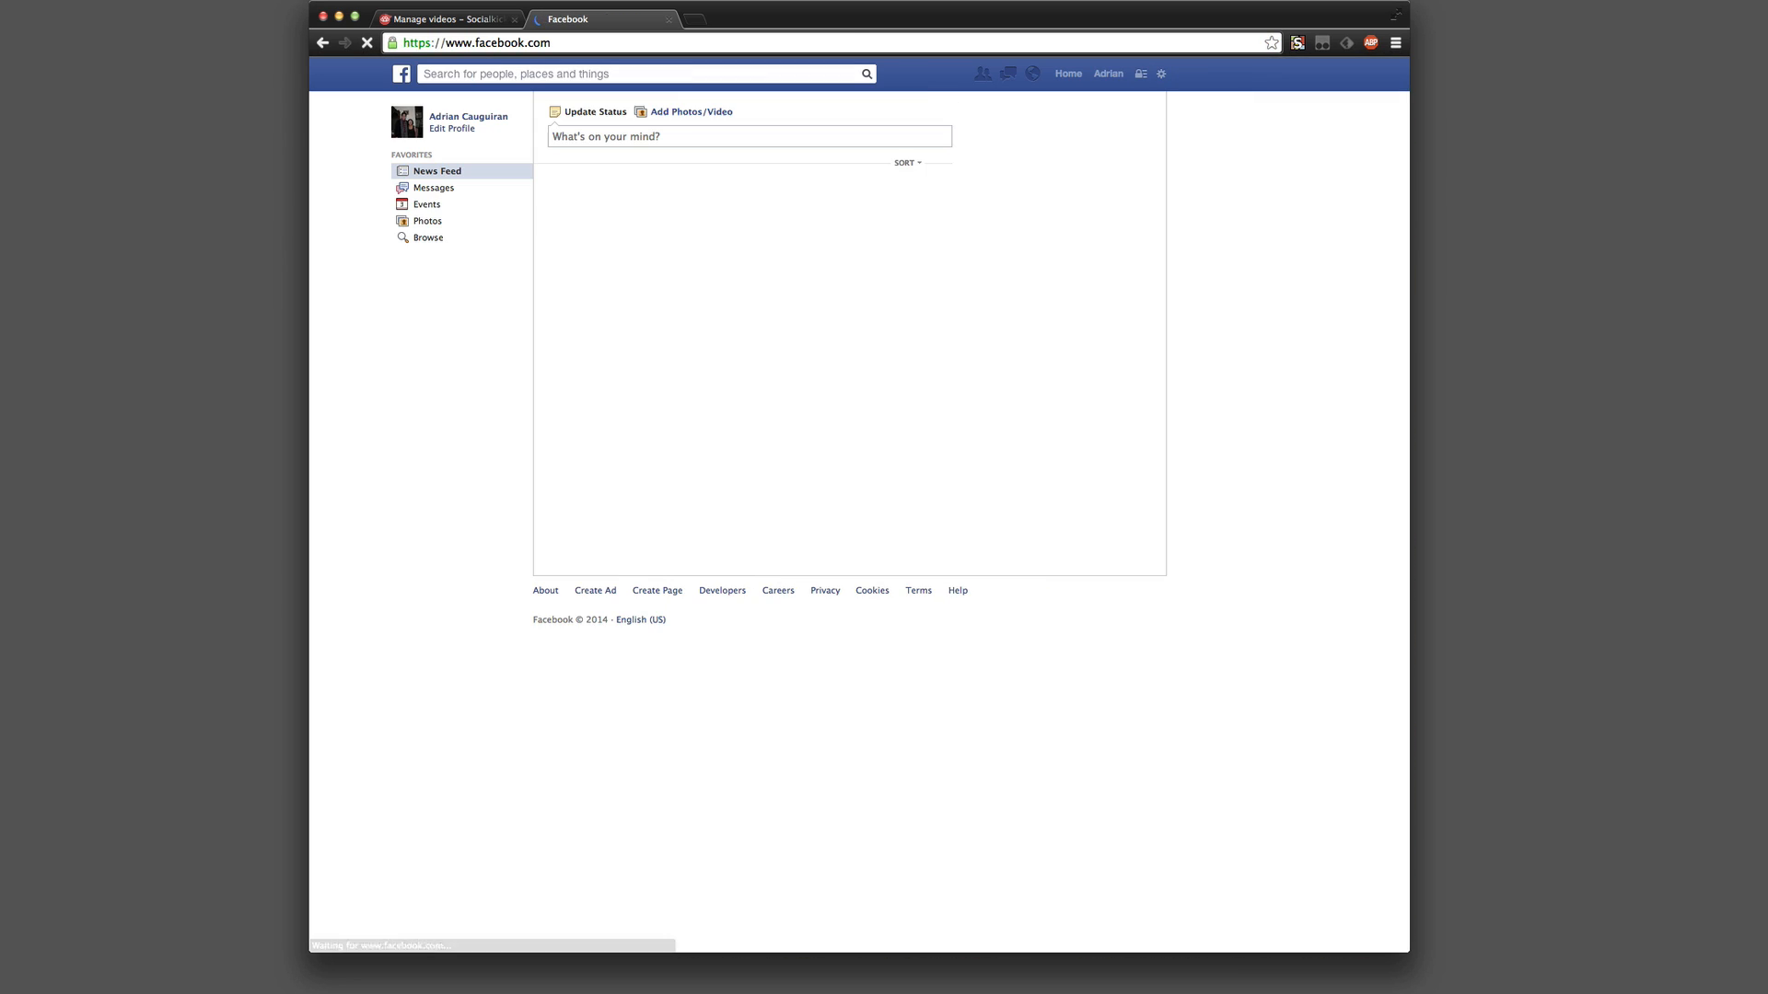
pyautogui.scroll(-15, 635, 317)
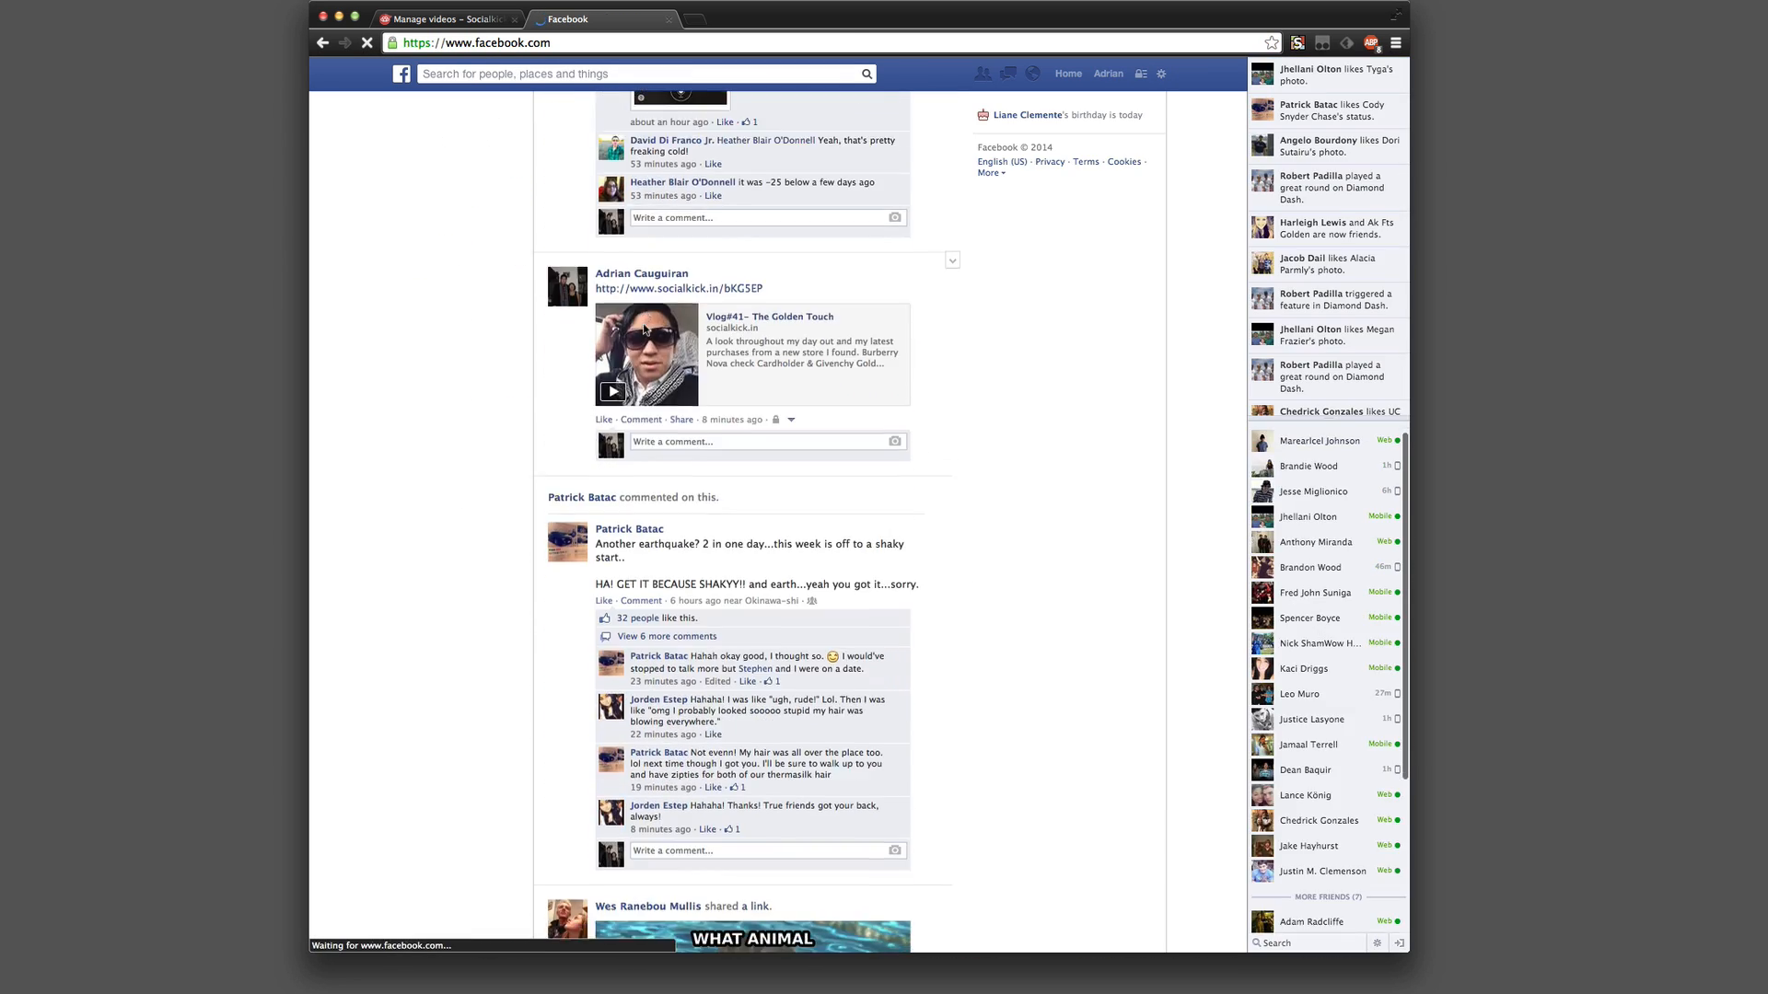
pyautogui.click(621, 395)
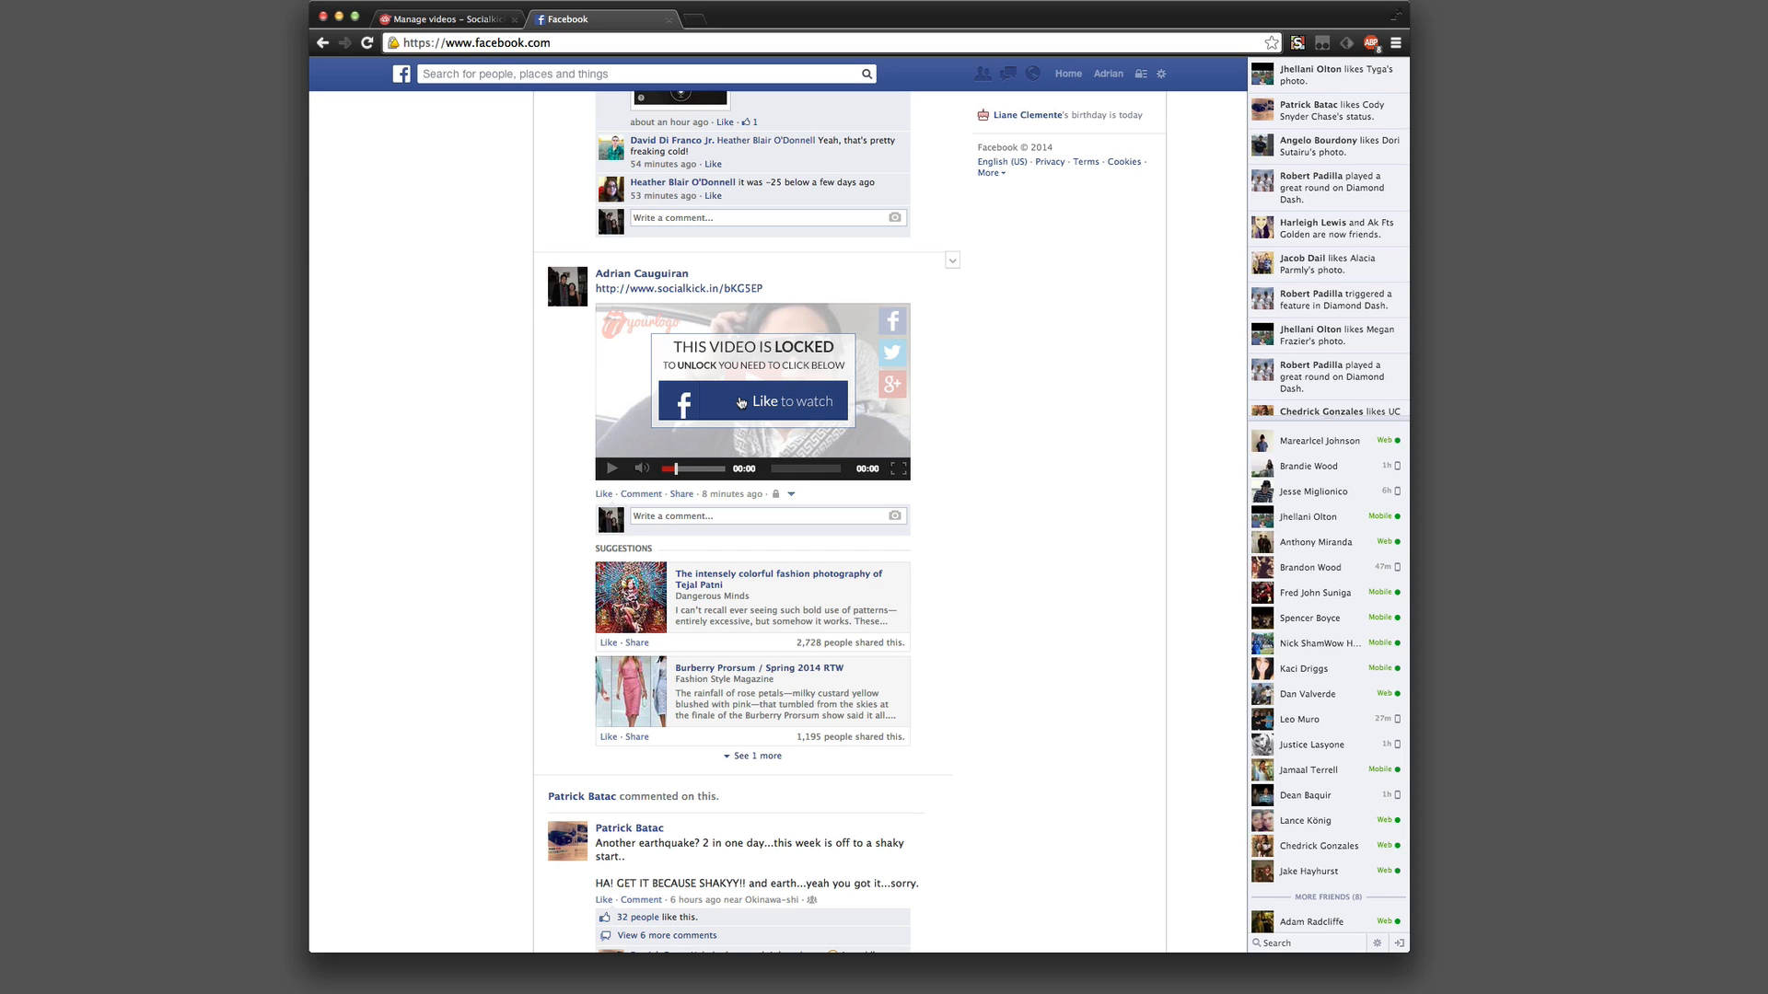
pyautogui.press('super+w')
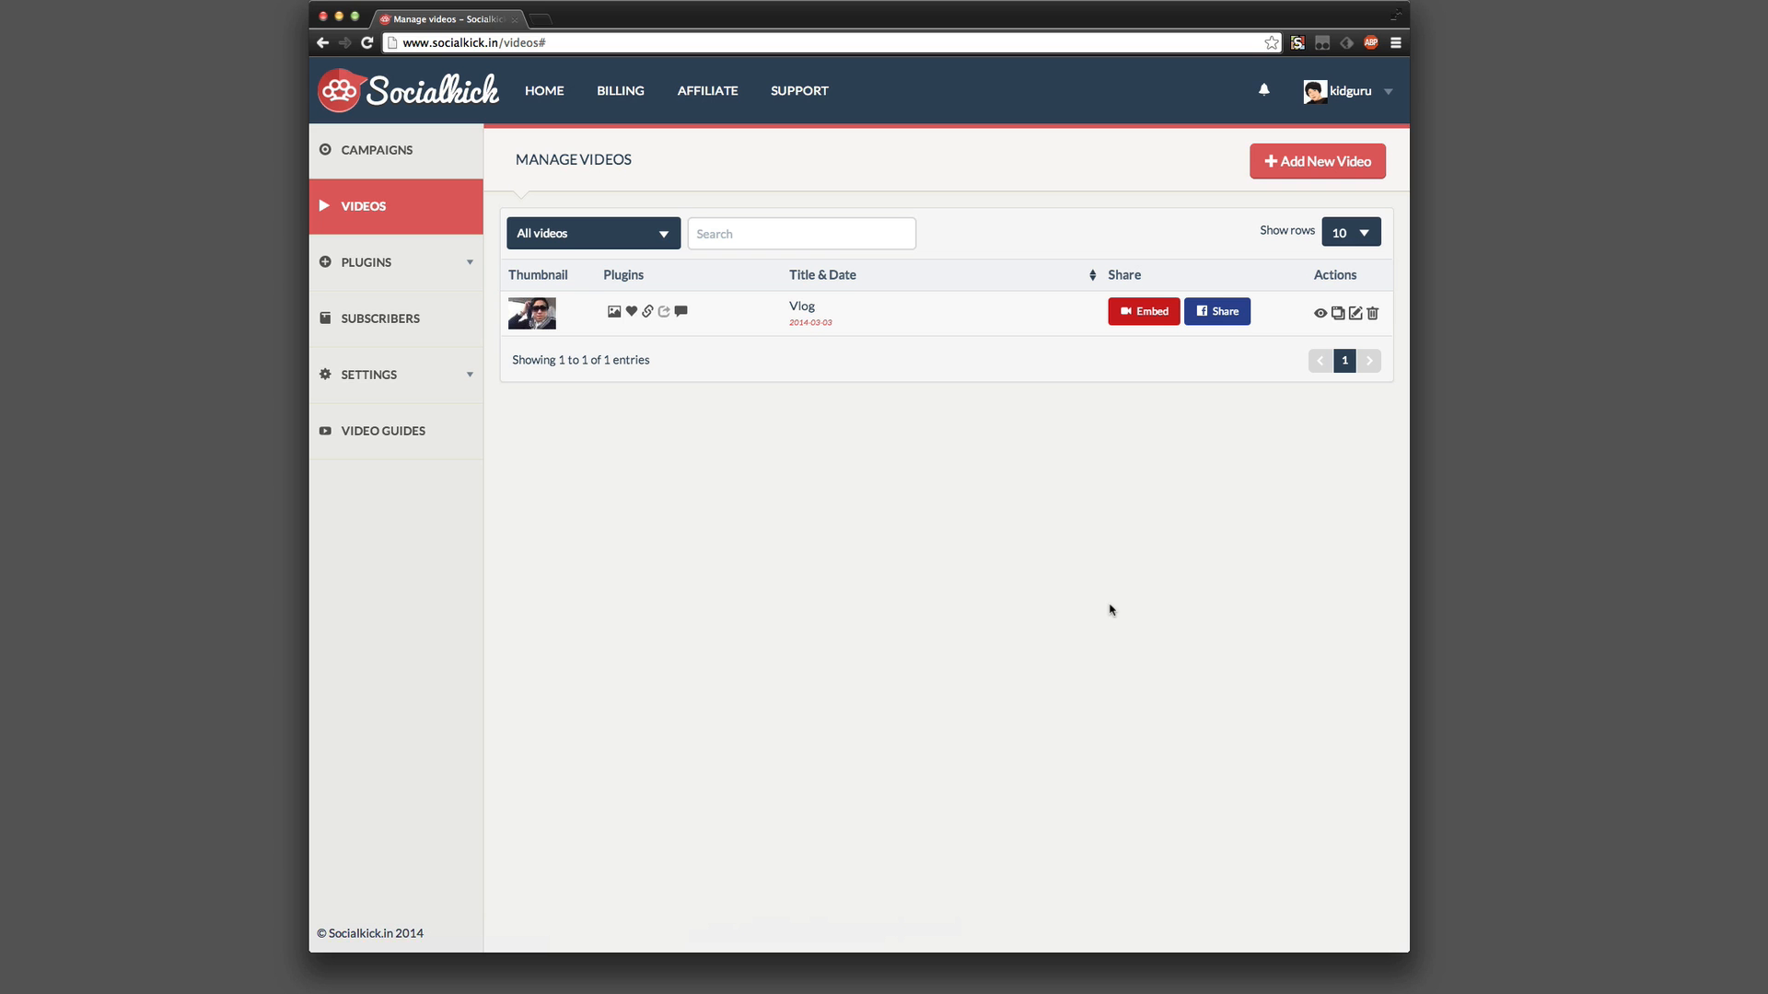
# Switch off the Vlog video's ShareGate and Banner Image plugins, saving each change
pyautogui.click(683, 314)
pyautogui.click(702, 204)
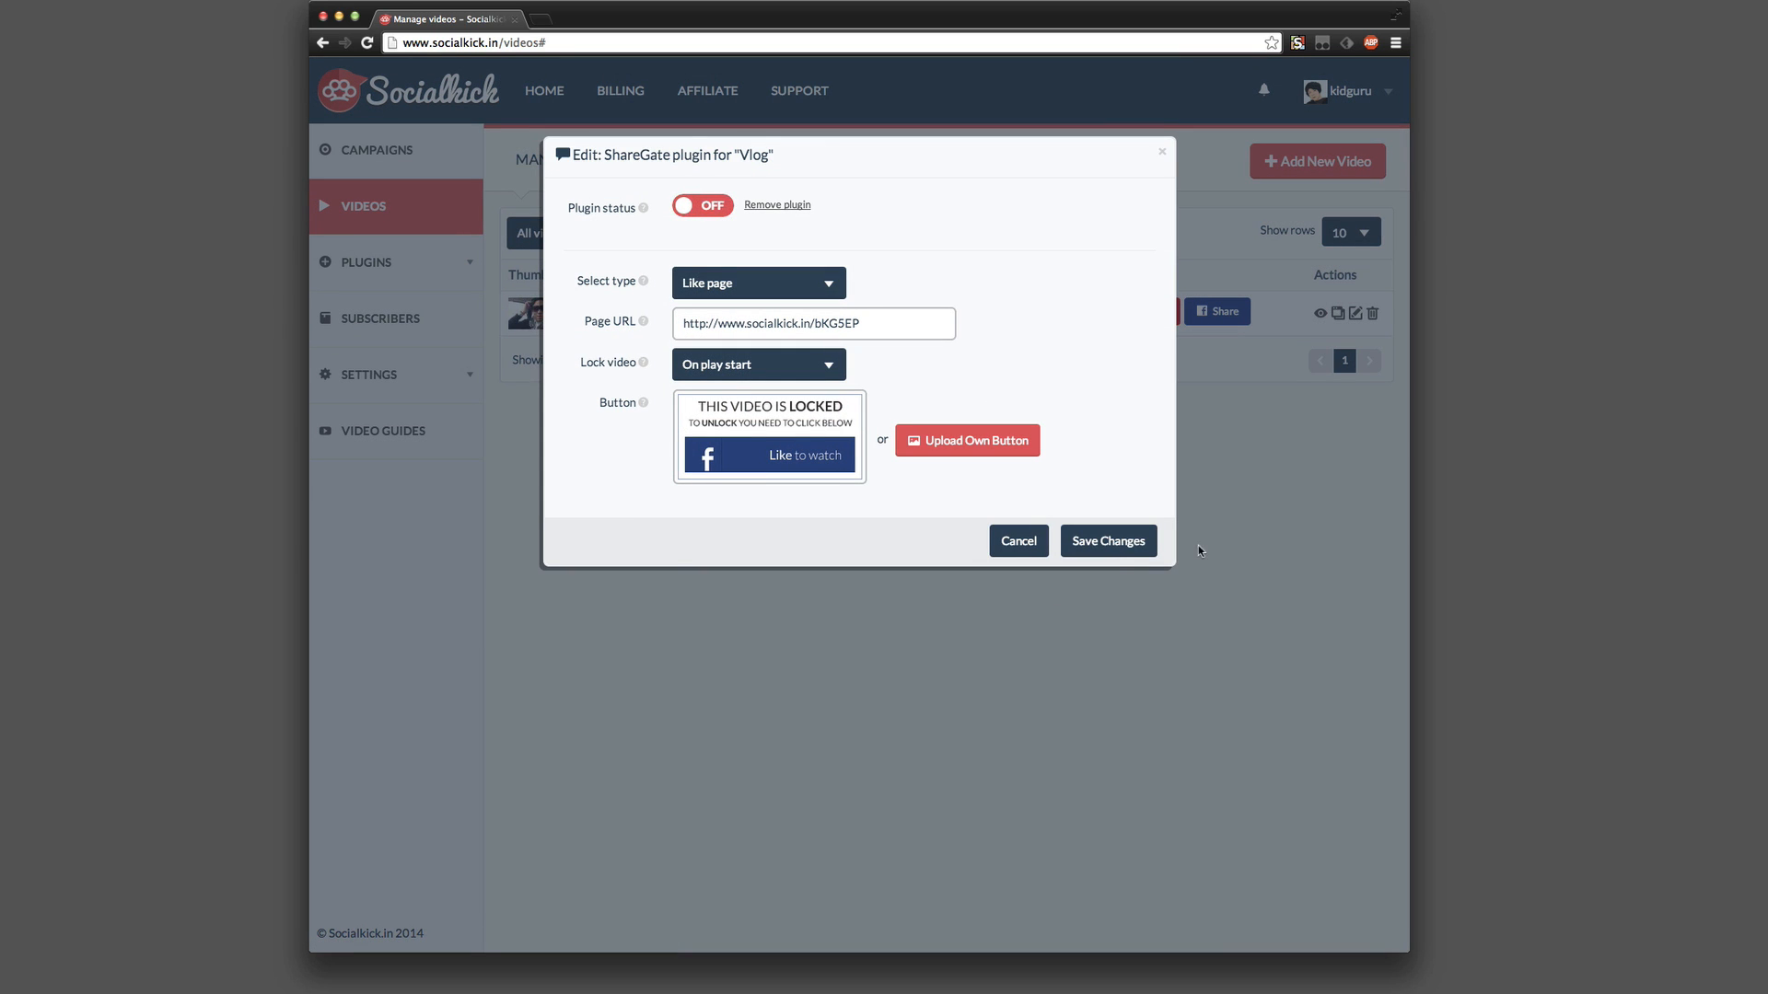
pyautogui.click(1128, 553)
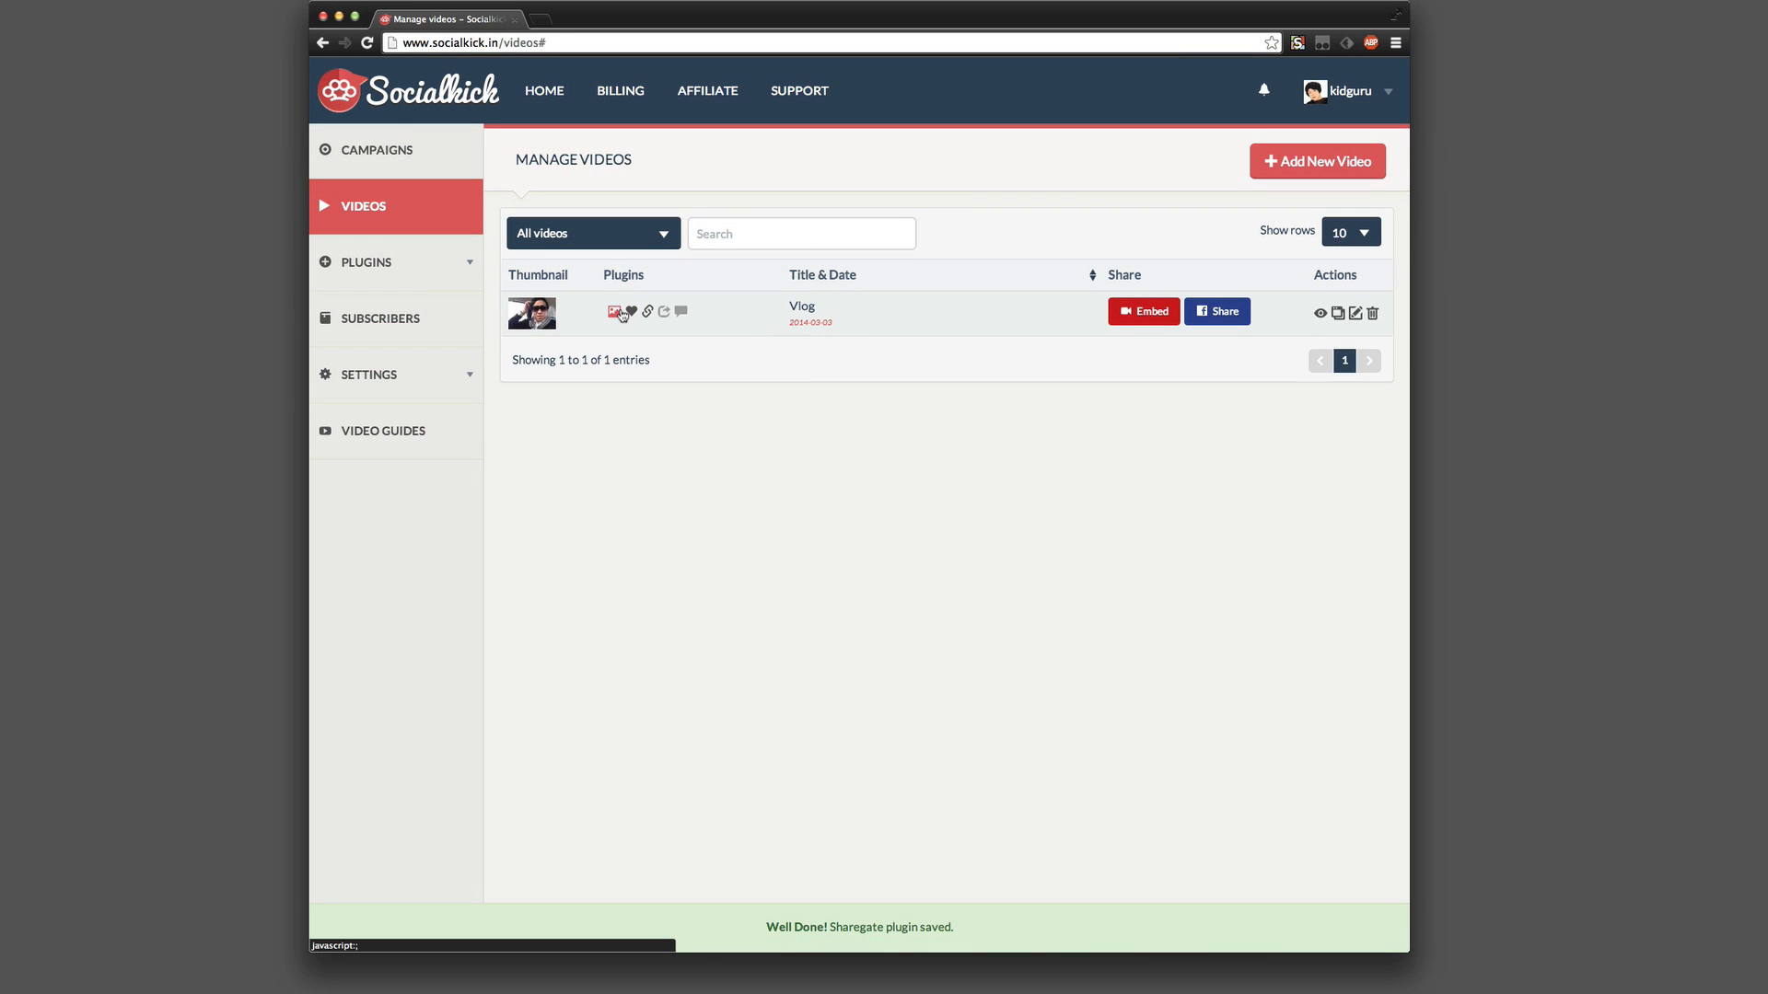
pyautogui.click(622, 315)
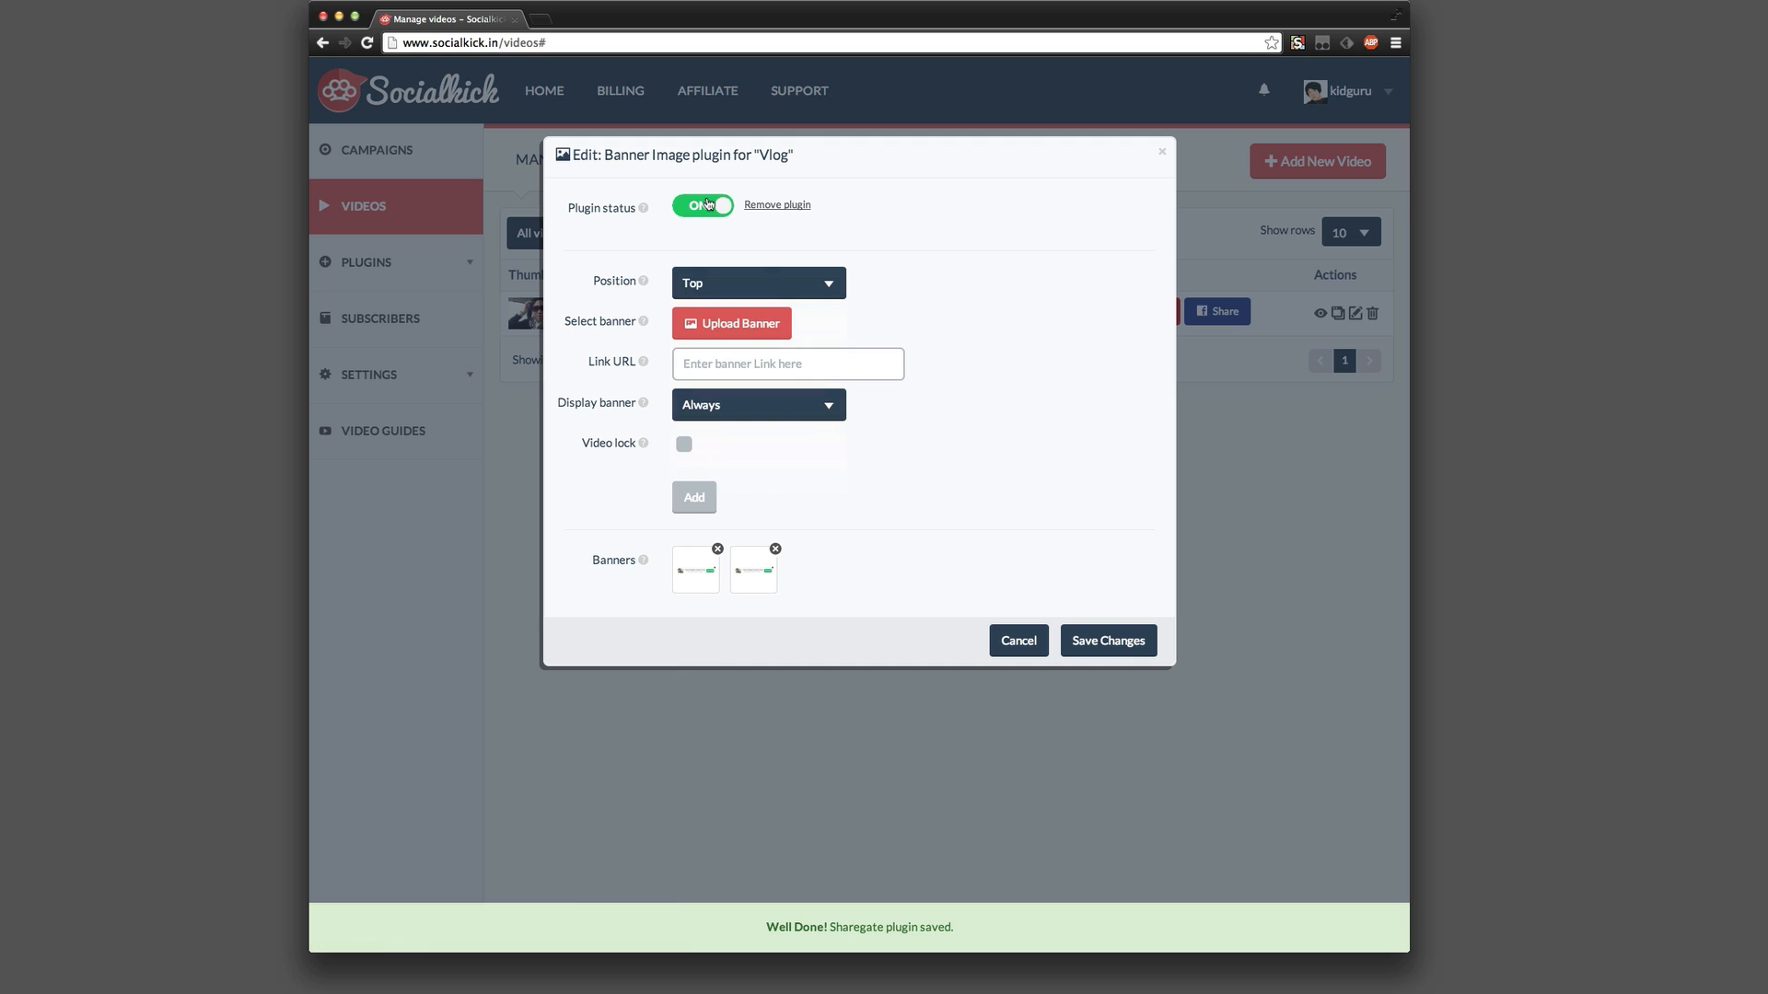
pyautogui.click(702, 204)
pyautogui.click(1118, 650)
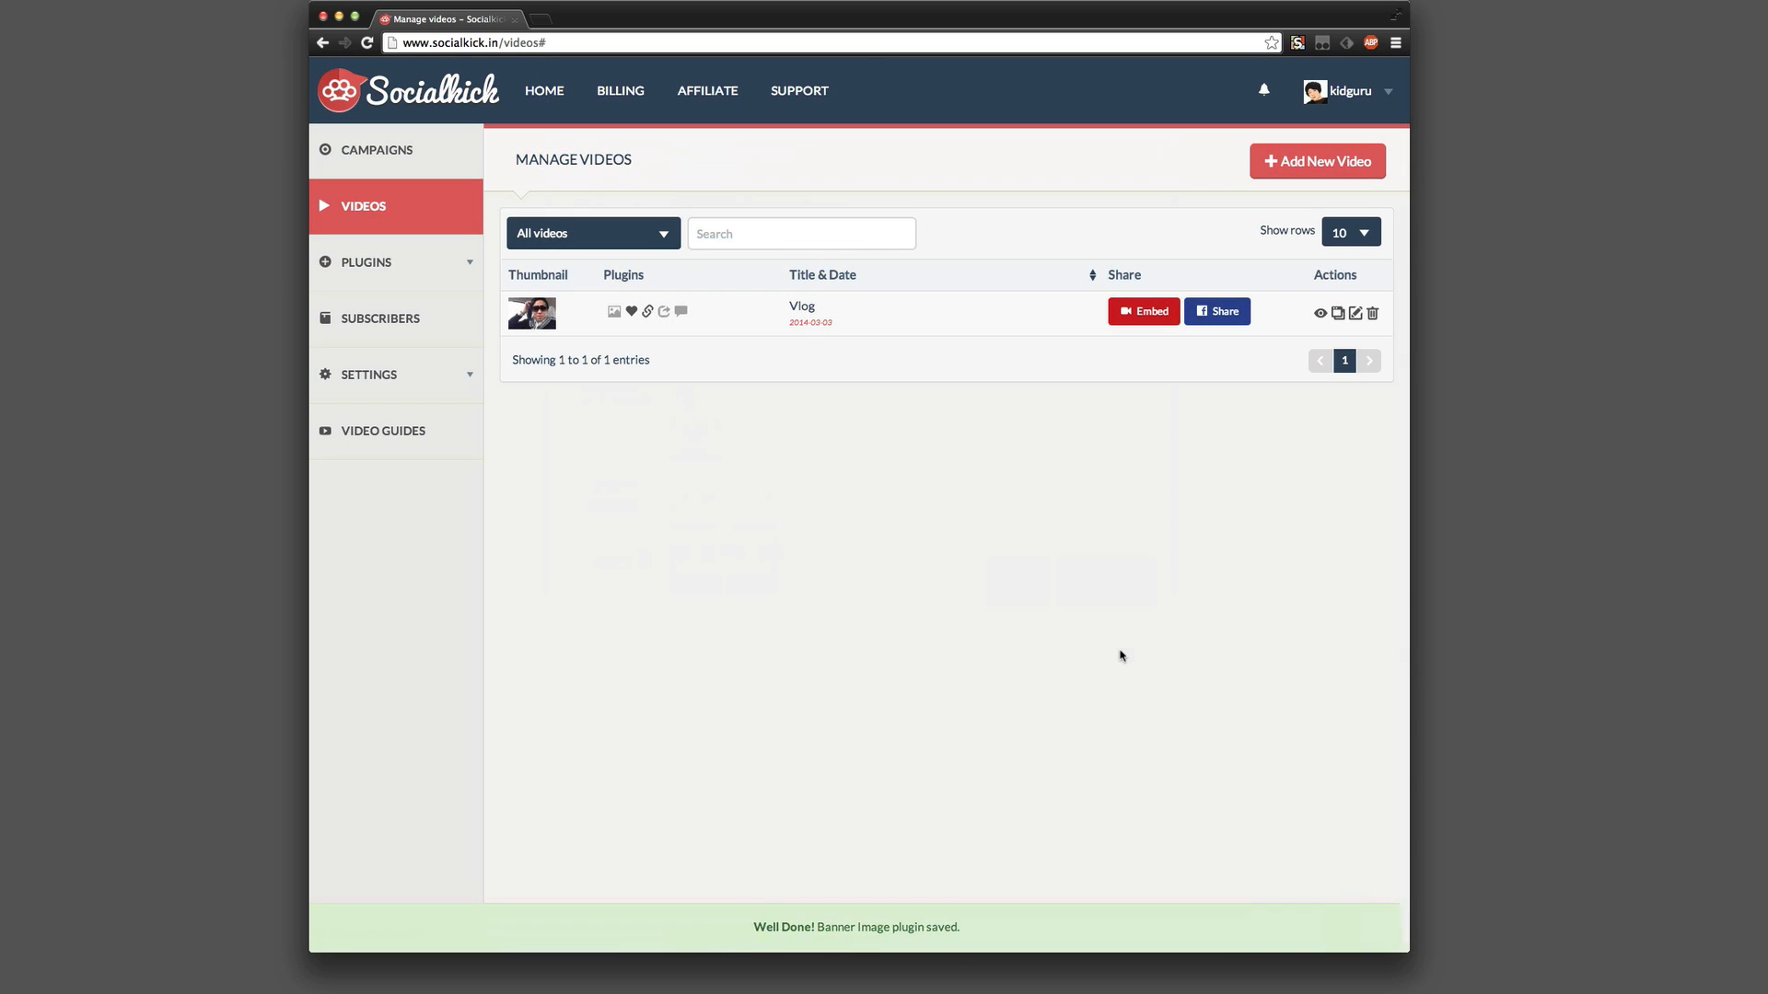
# Attach the Email plugin to the Vlog video and switch it on
pyautogui.click(438, 266)
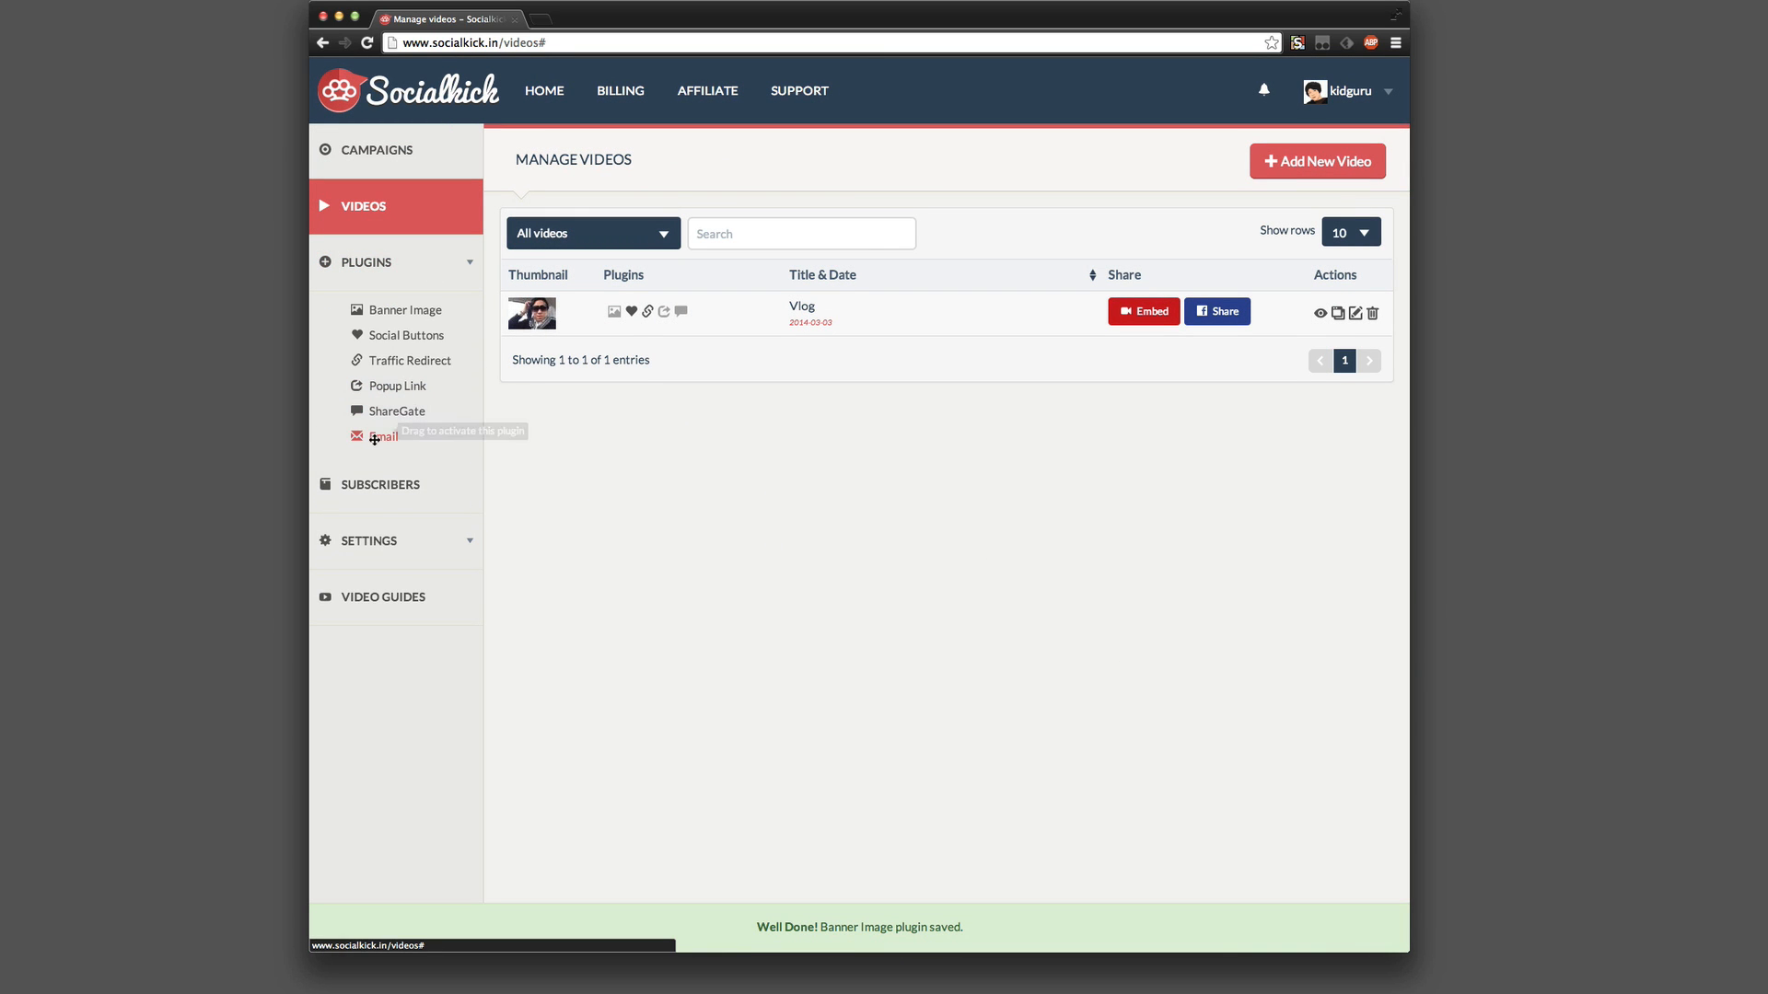
pyautogui.moveTo(379, 437); pyautogui.dragTo(643, 322)
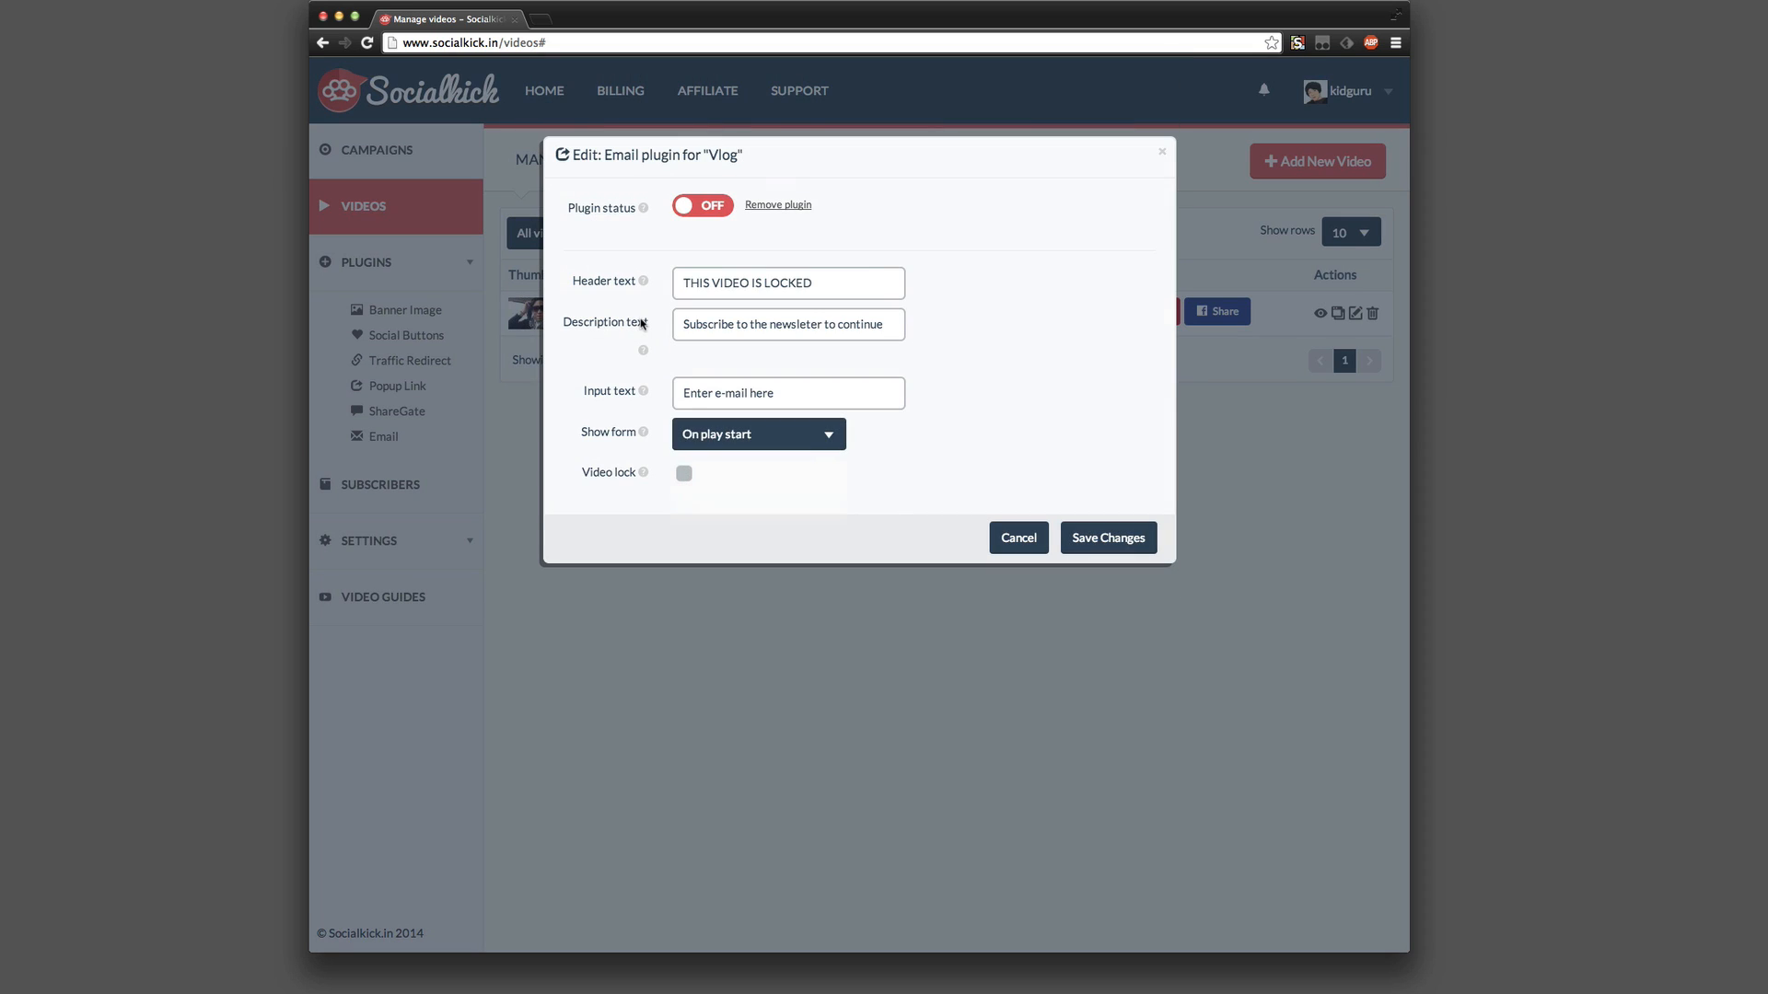
pyautogui.click(712, 214)
pyautogui.click(724, 439)
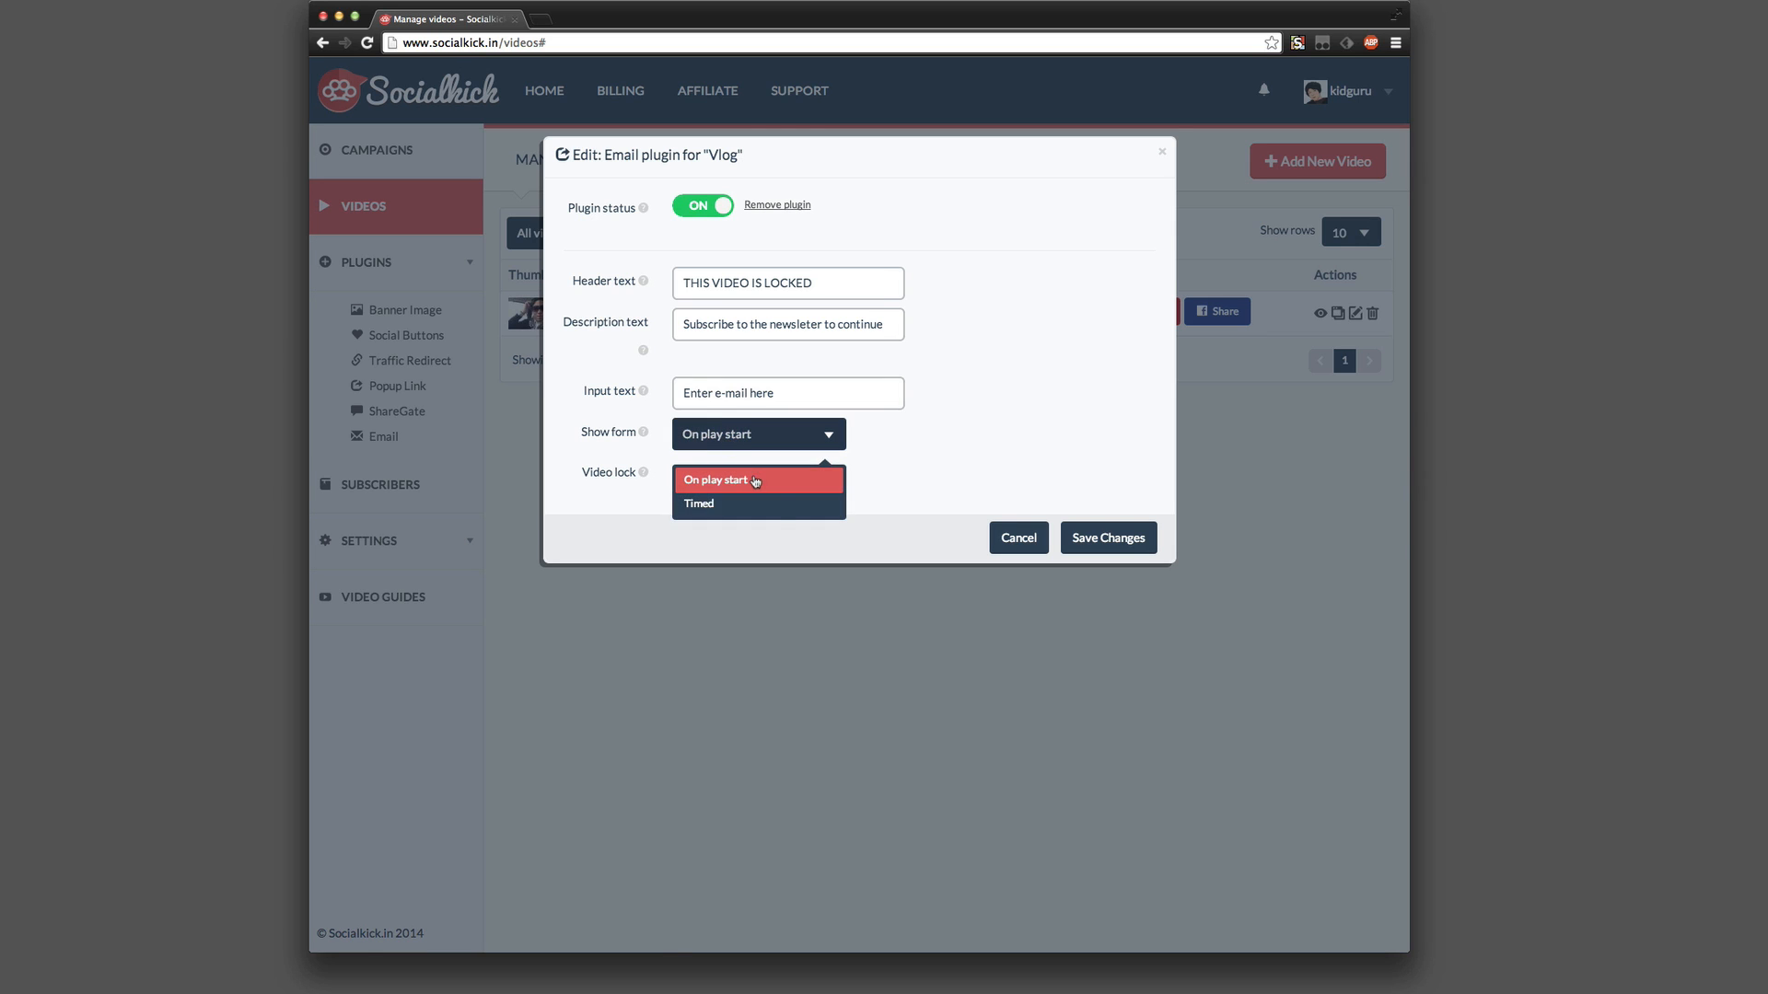
pyautogui.click(958, 469)
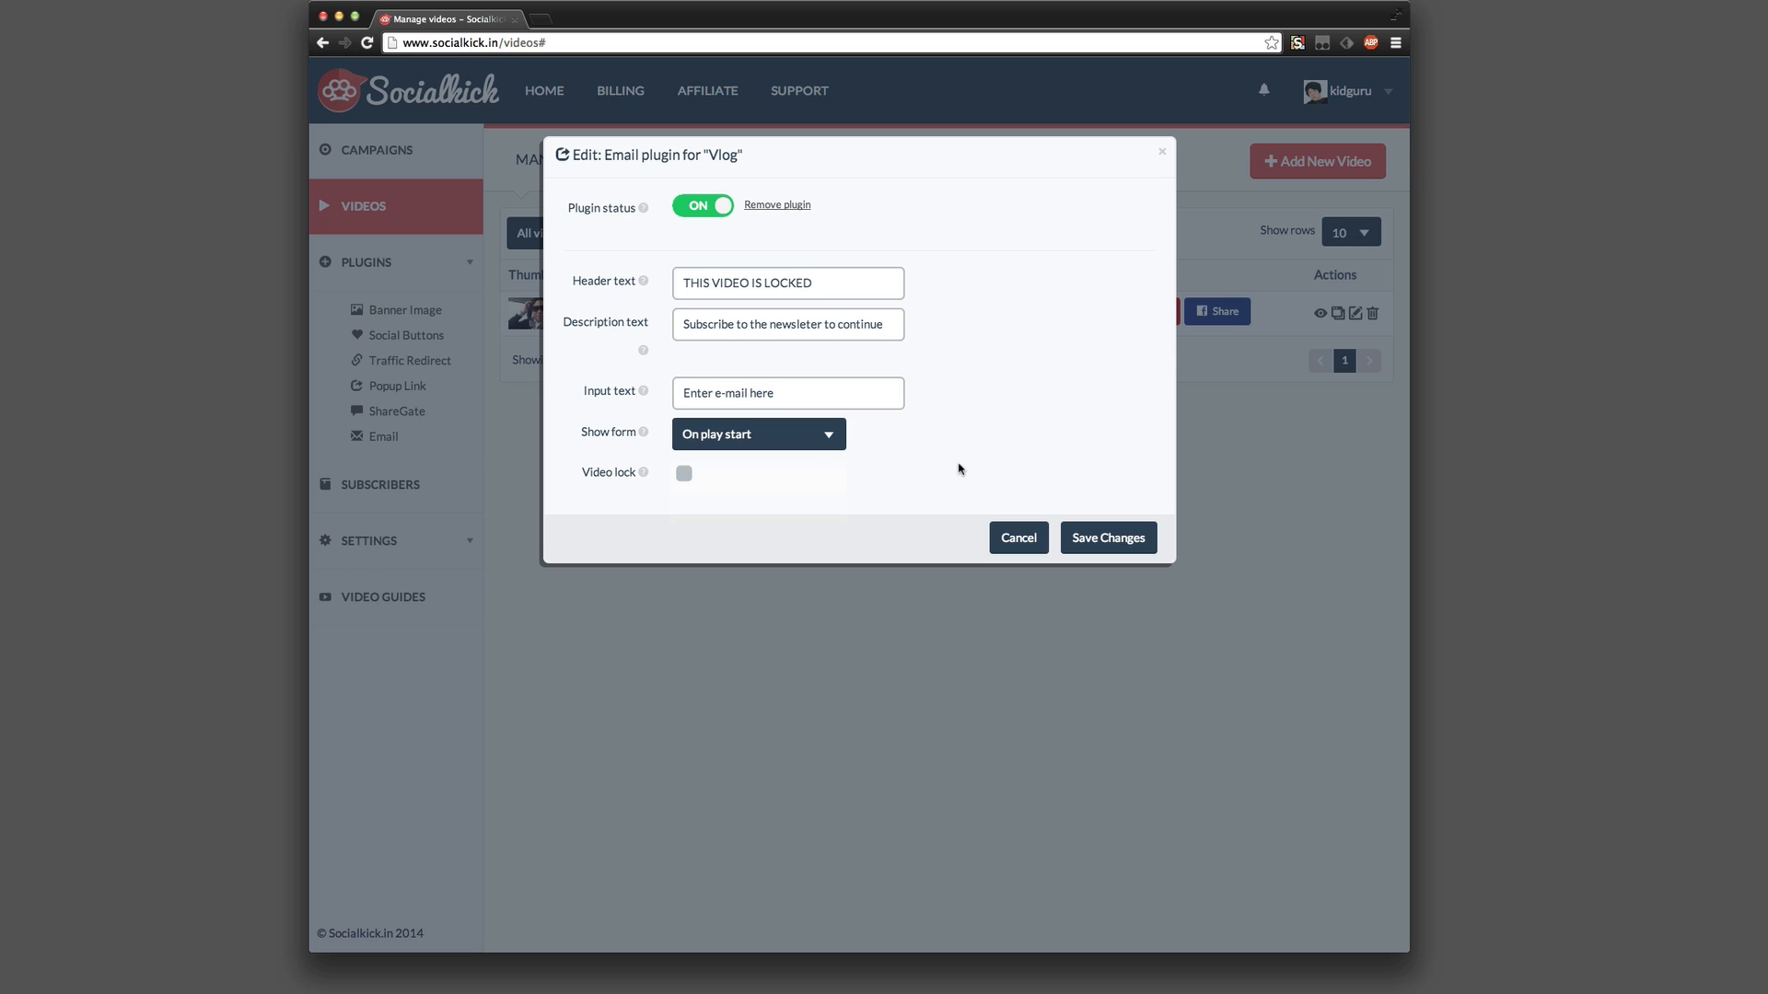
# Set the Email plugin's form to Timed display from 5 to 30 seconds and save the changes
pyautogui.click(718, 438)
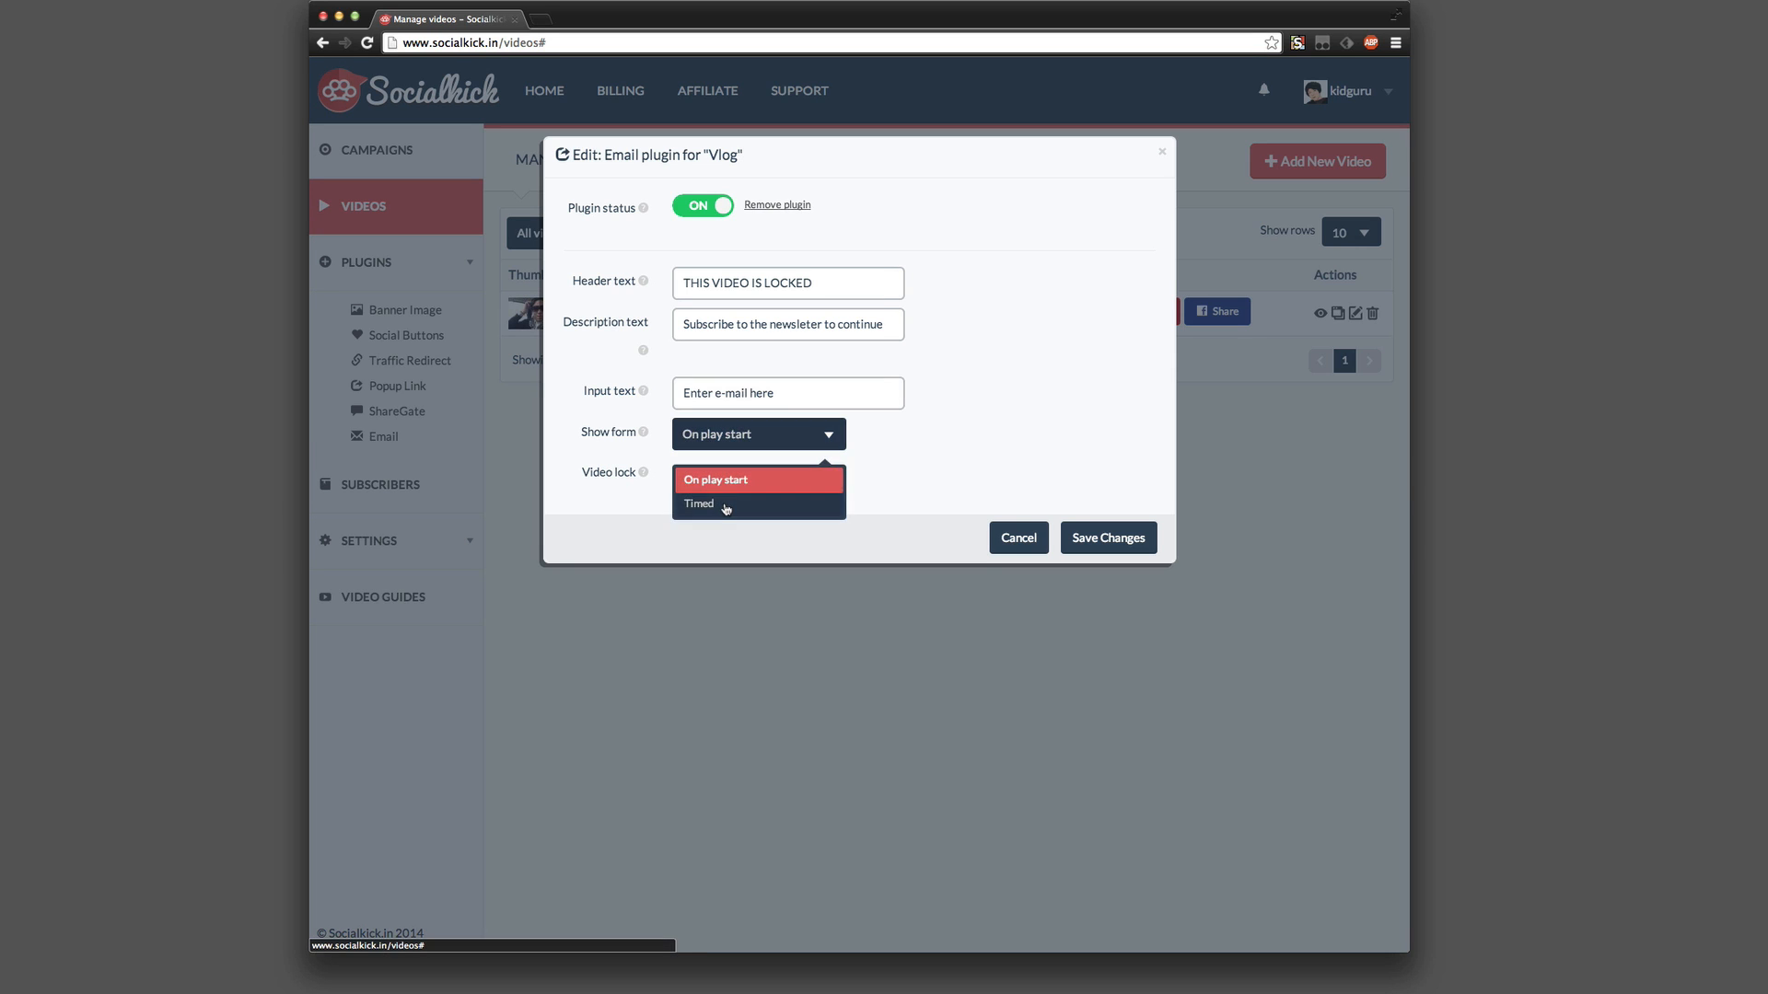
pyautogui.click(726, 506)
pyautogui.click(728, 472)
pyautogui.press('BackSpace')
pyautogui.write('5')
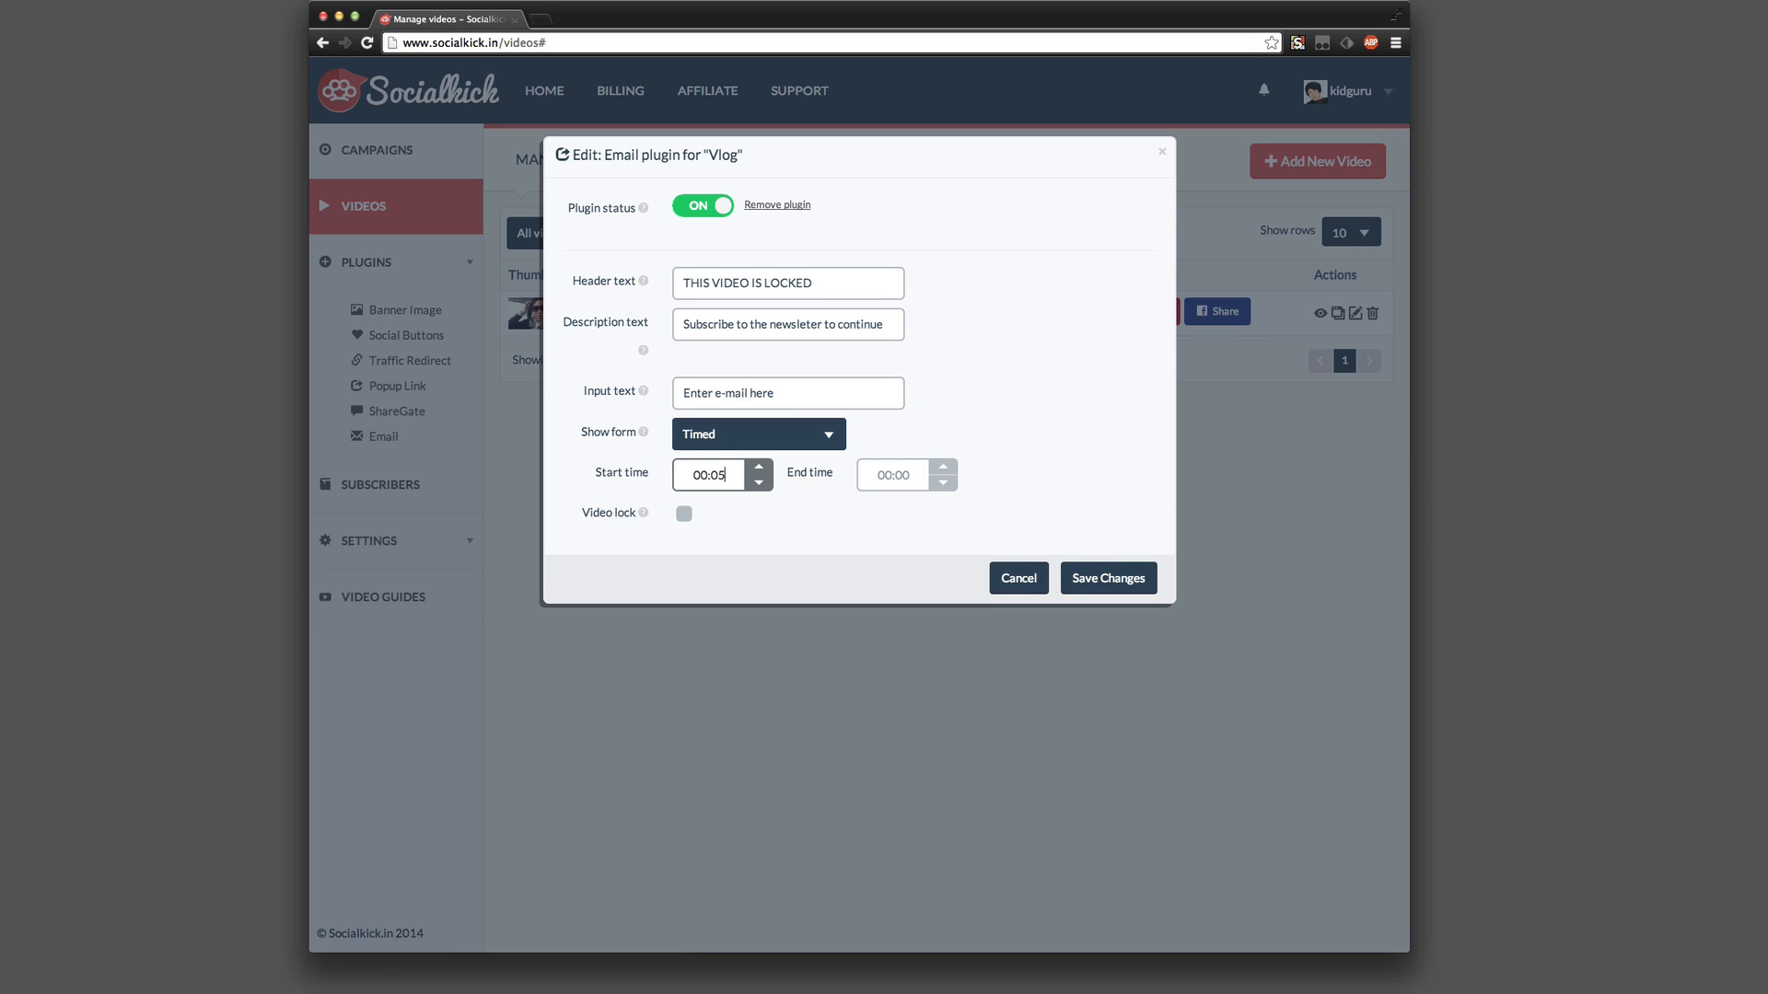
pyautogui.click(902, 475)
pyautogui.press('BackSpace')
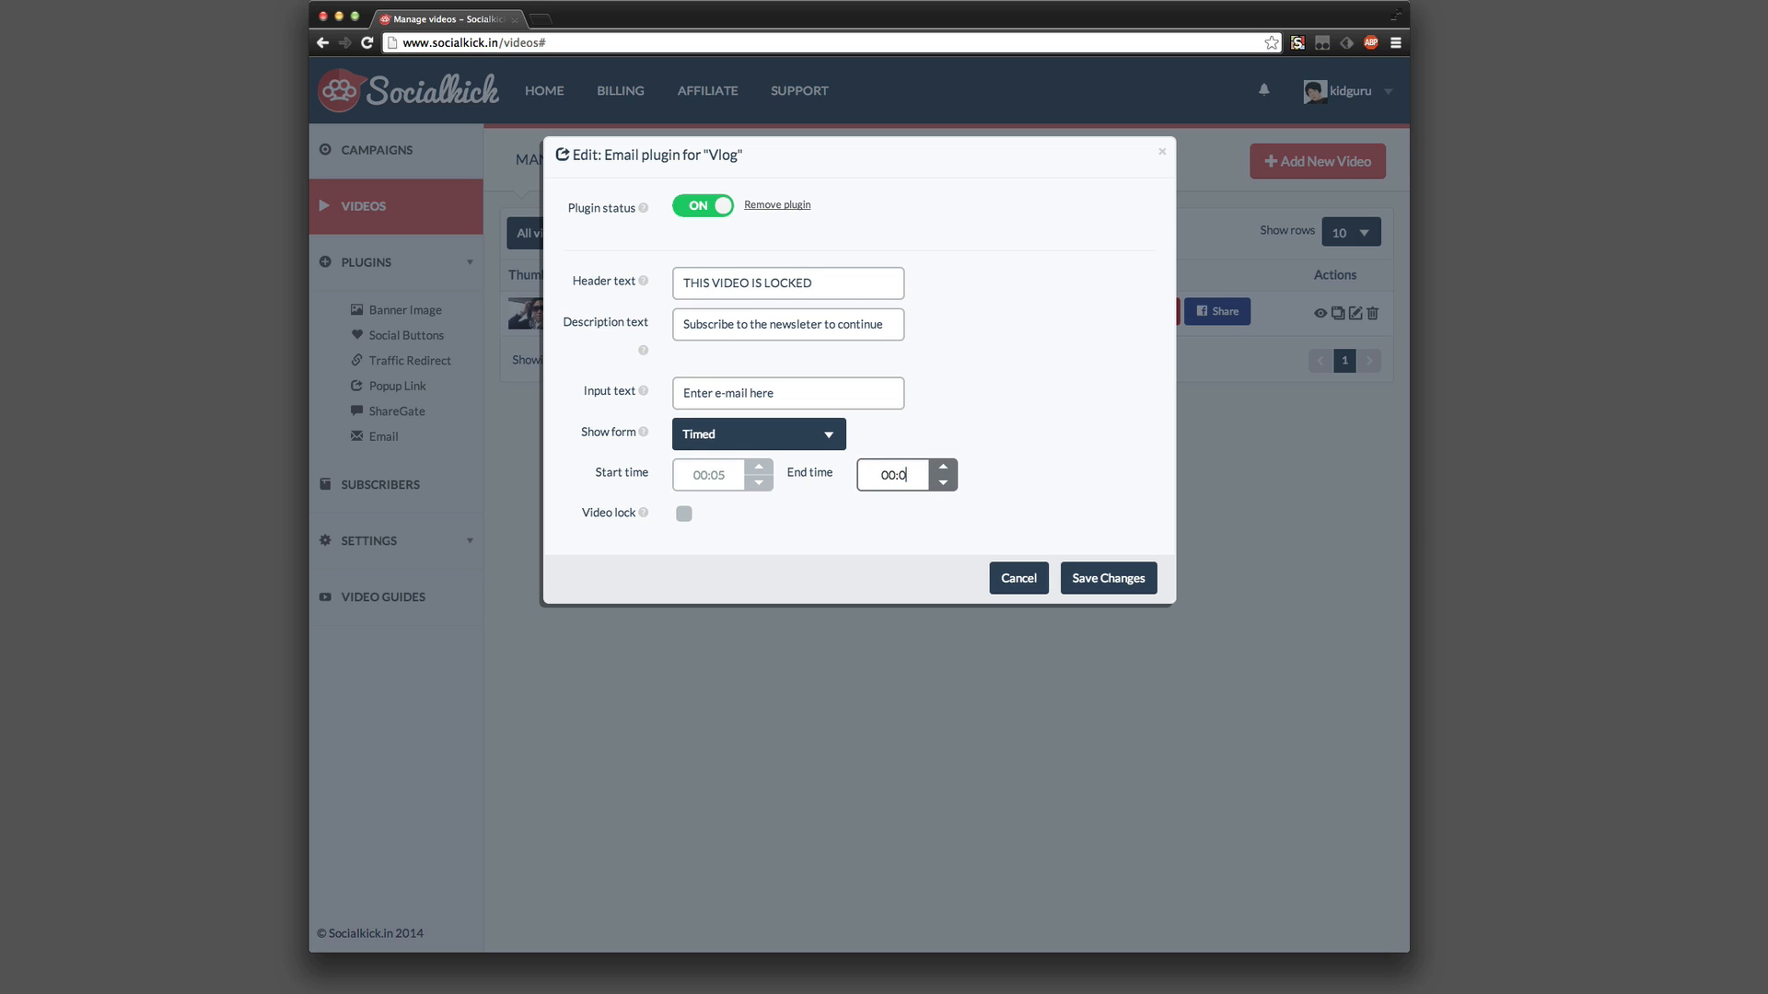
pyautogui.press('BackSpace')
pyautogui.write('30')
pyautogui.click(796, 547)
pyautogui.click(1108, 578)
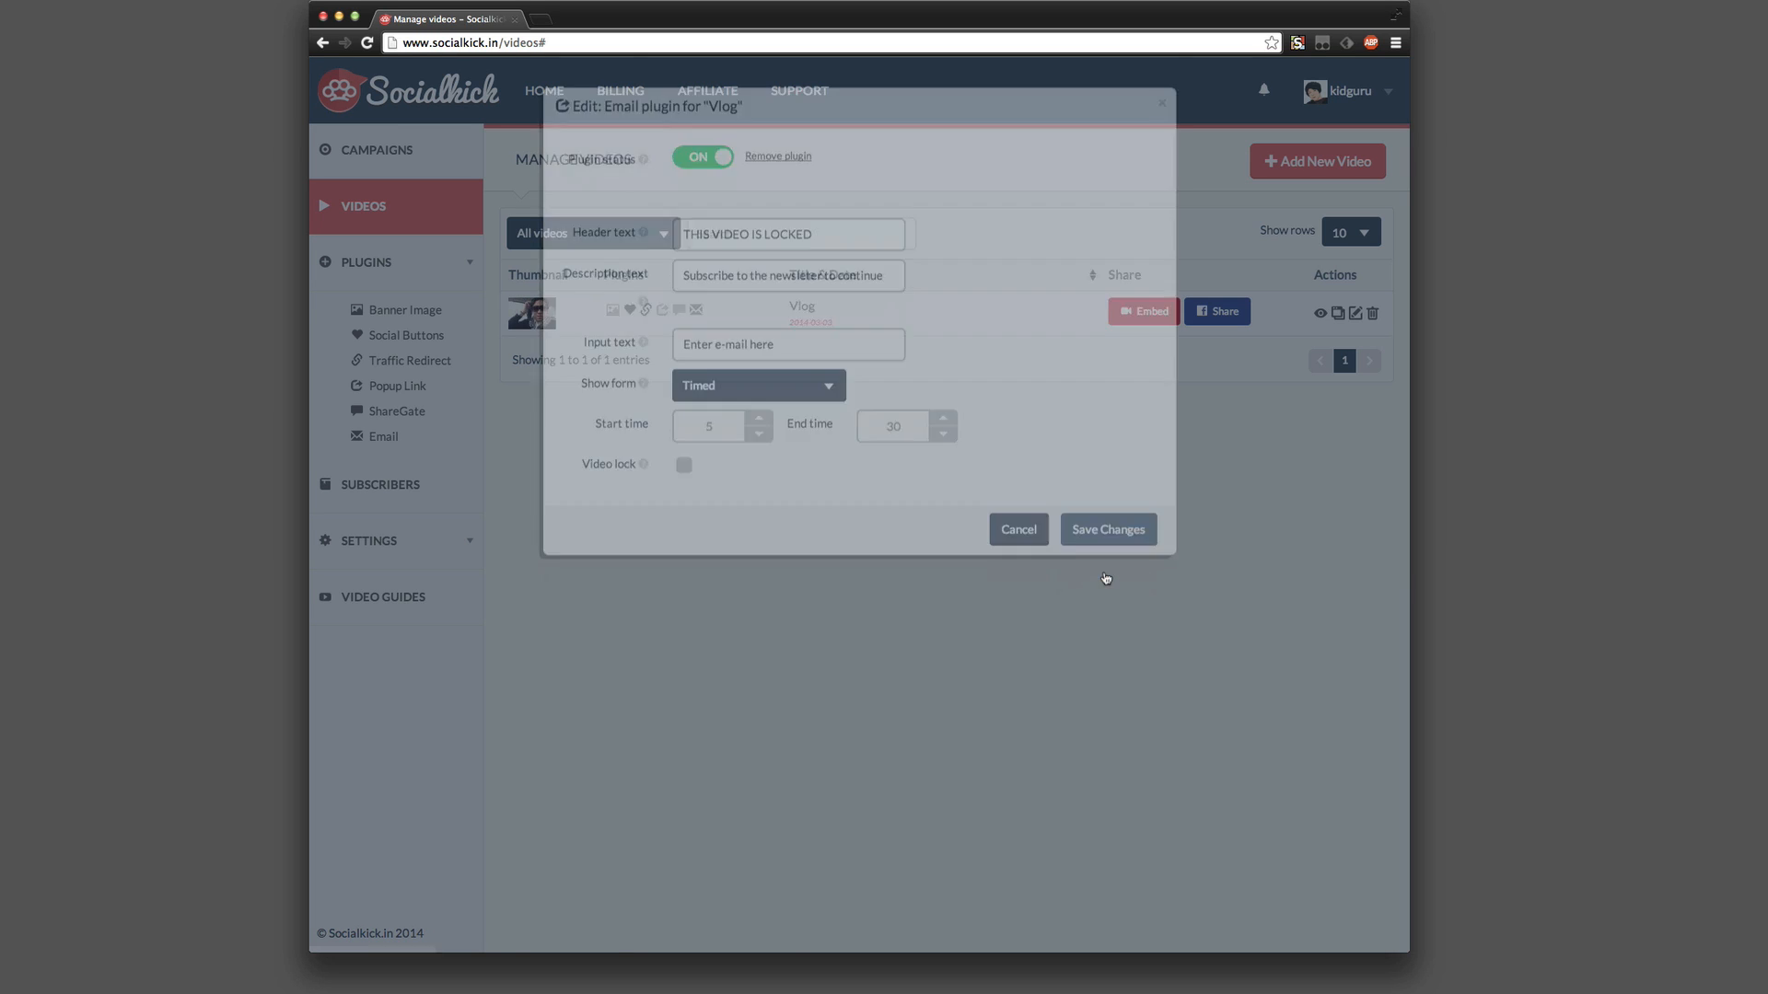
# Open facebook.com in a new tab and play the shared Vlog video to test the timed email form
pyautogui.hotkey('ctrl', 't')
pyautogui.write('facebook.com')
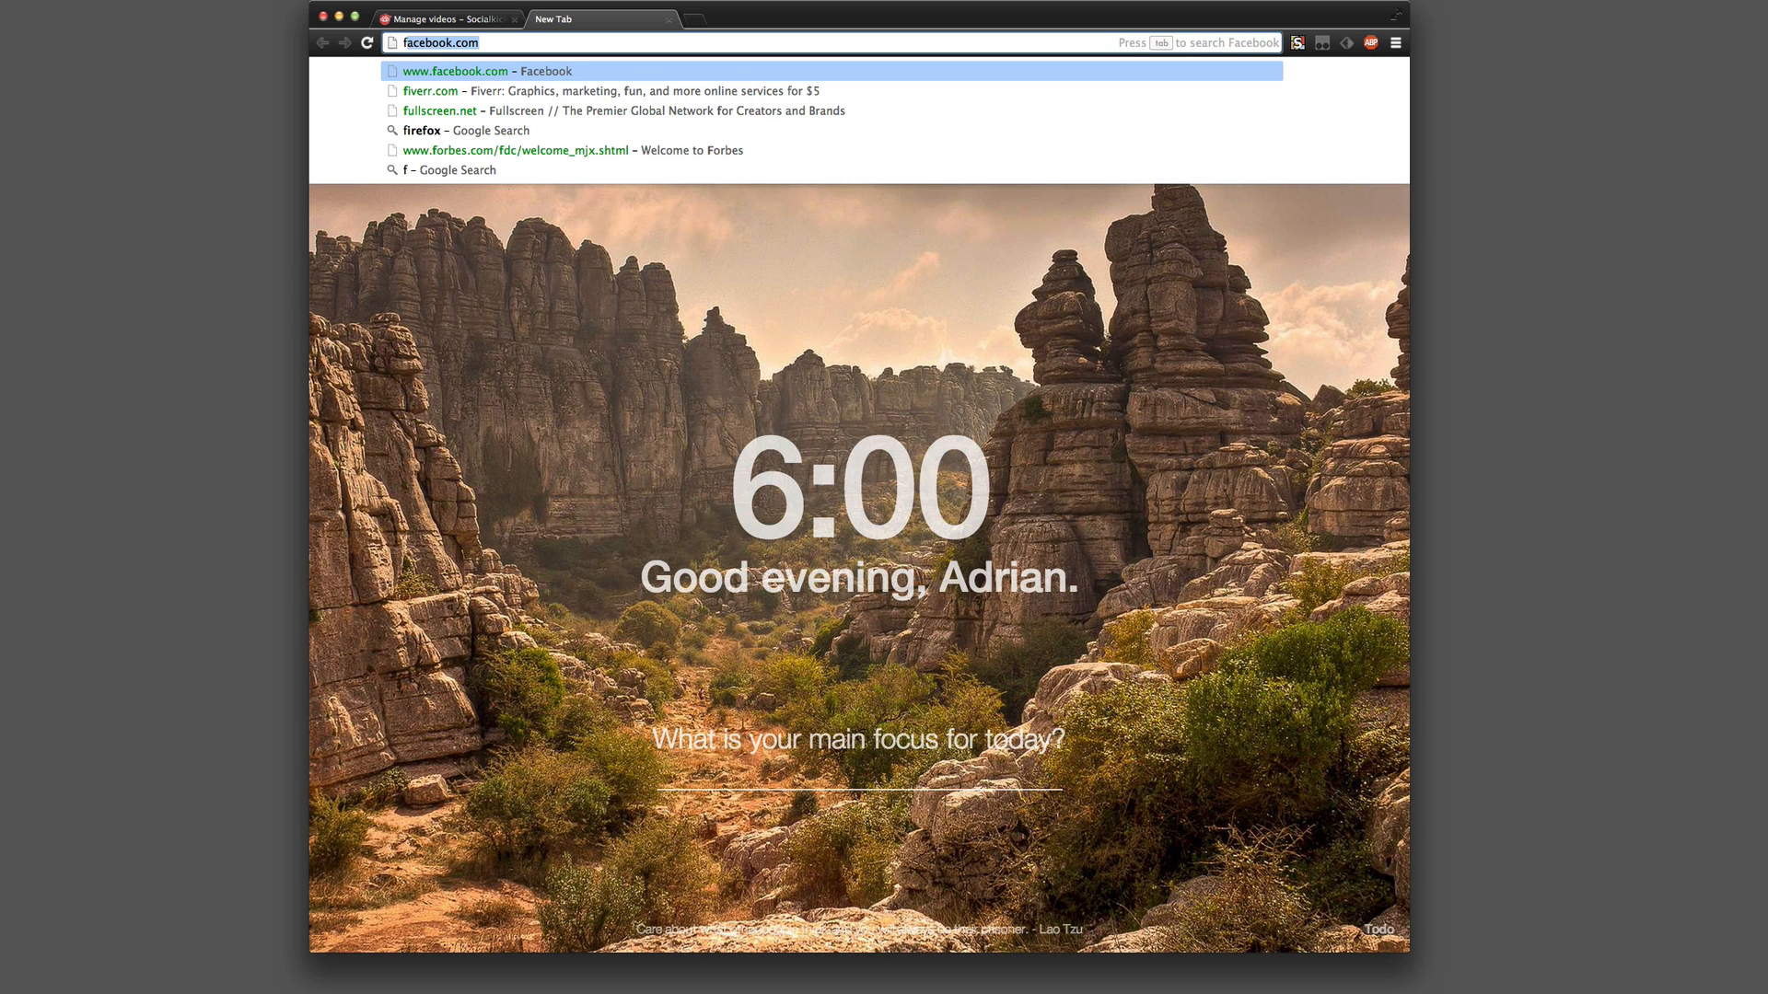
pyautogui.press('Return')
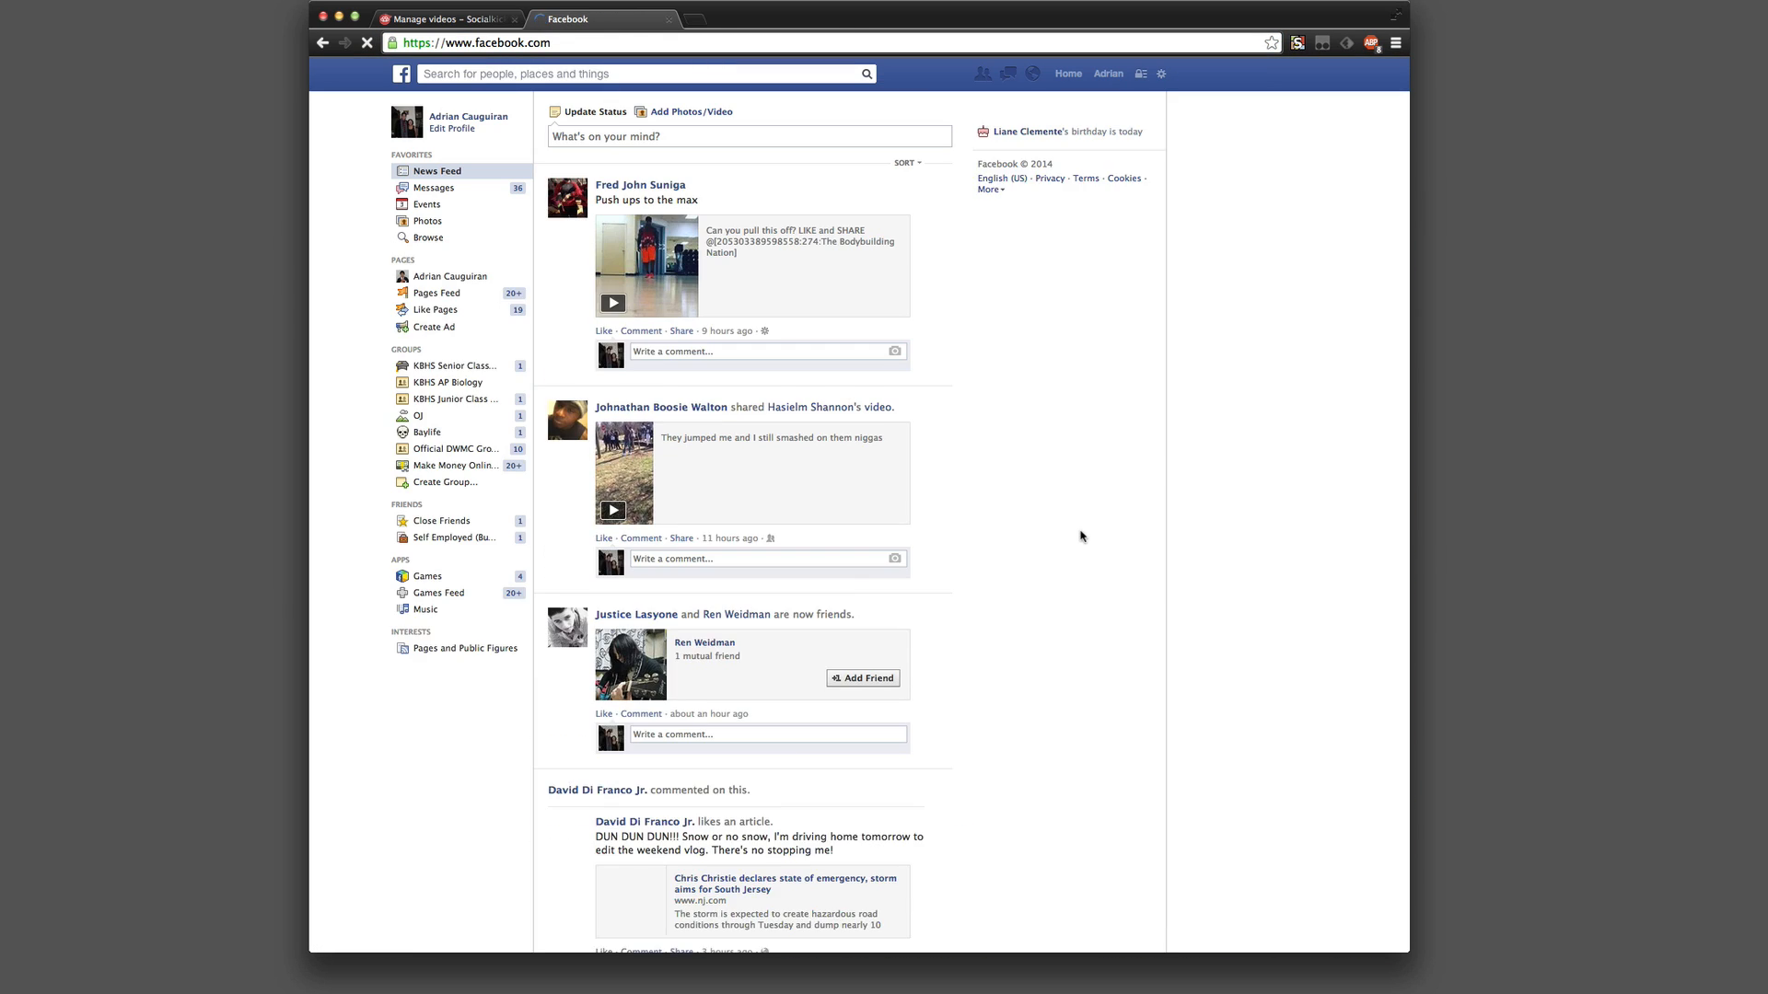
pyautogui.scroll(-6, 1081, 534)
pyautogui.scroll(-8, 1081, 537)
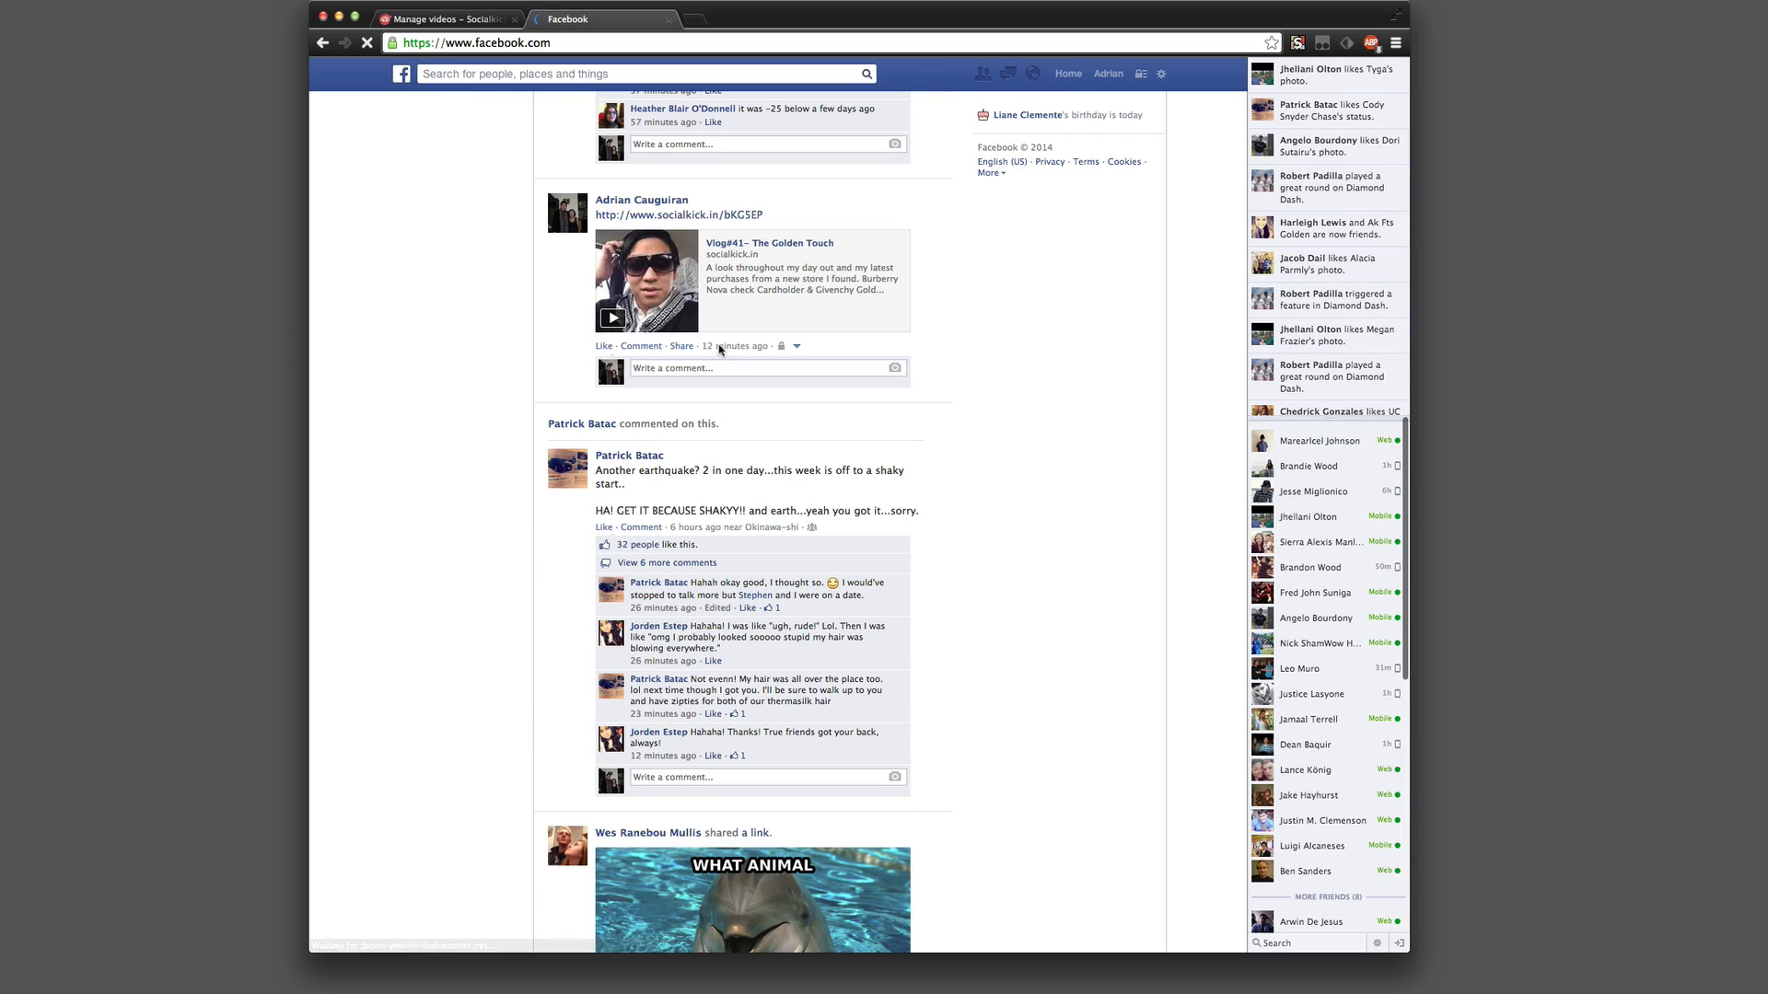
pyautogui.click(601, 323)
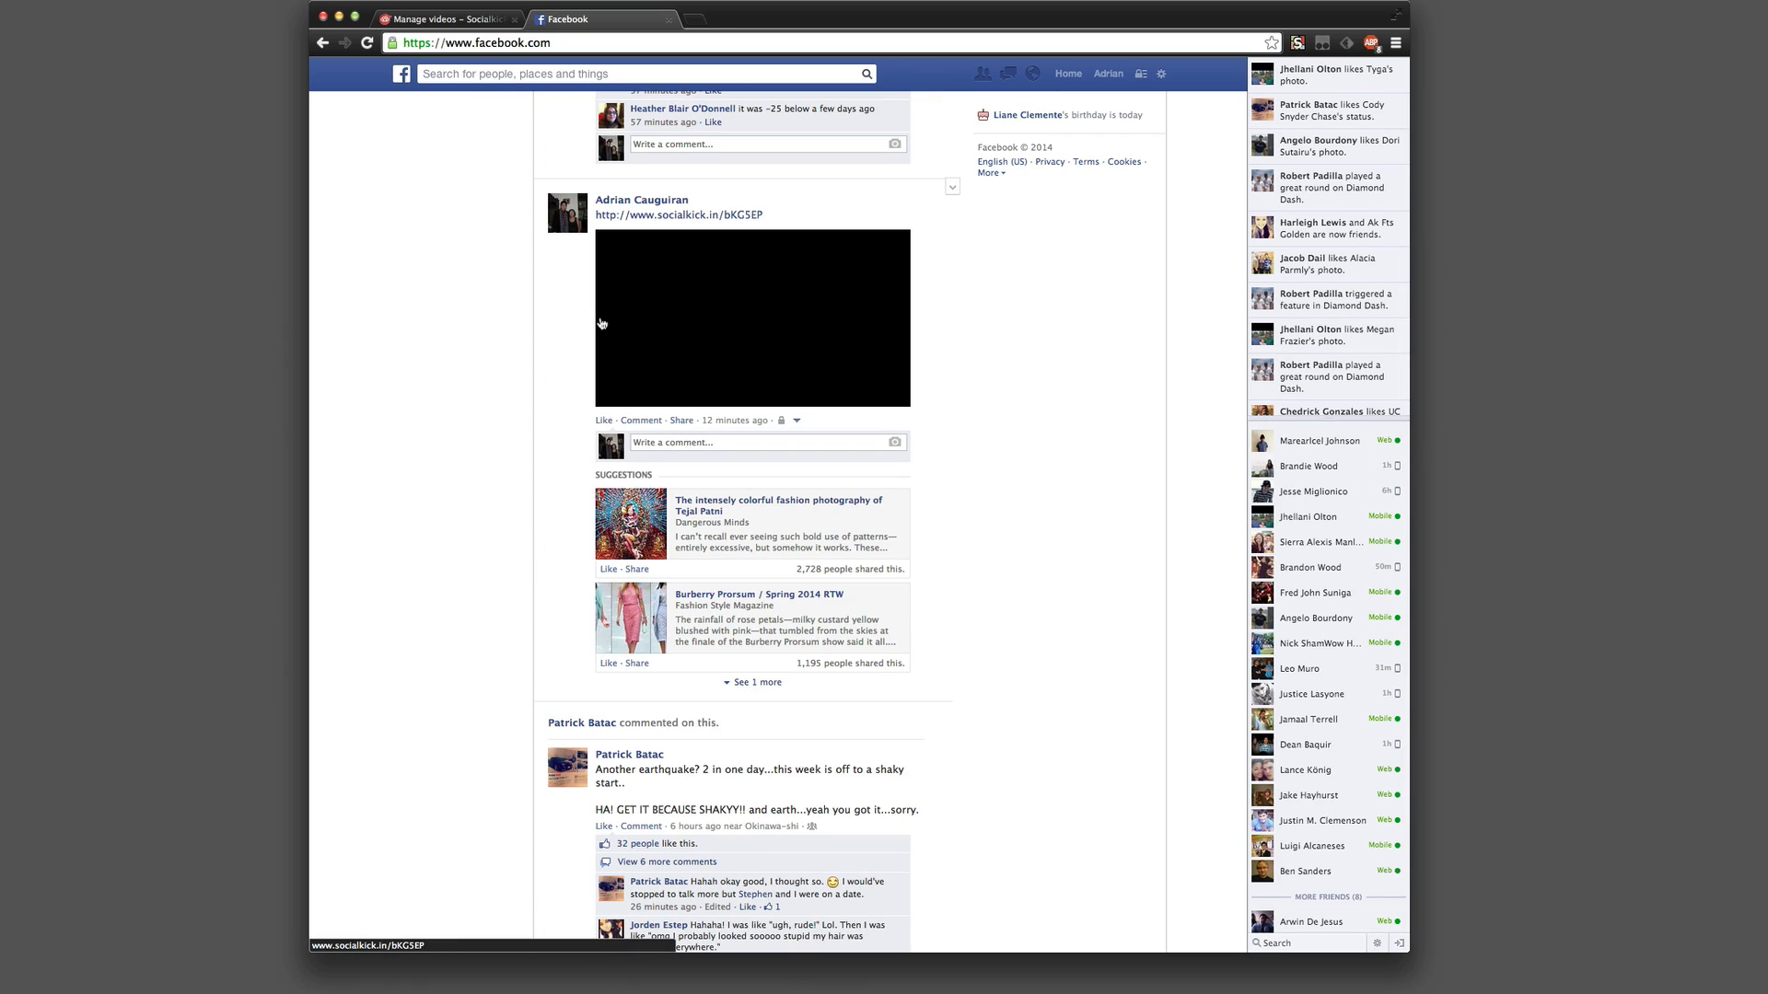
pyautogui.scroll(1, 639, 451)
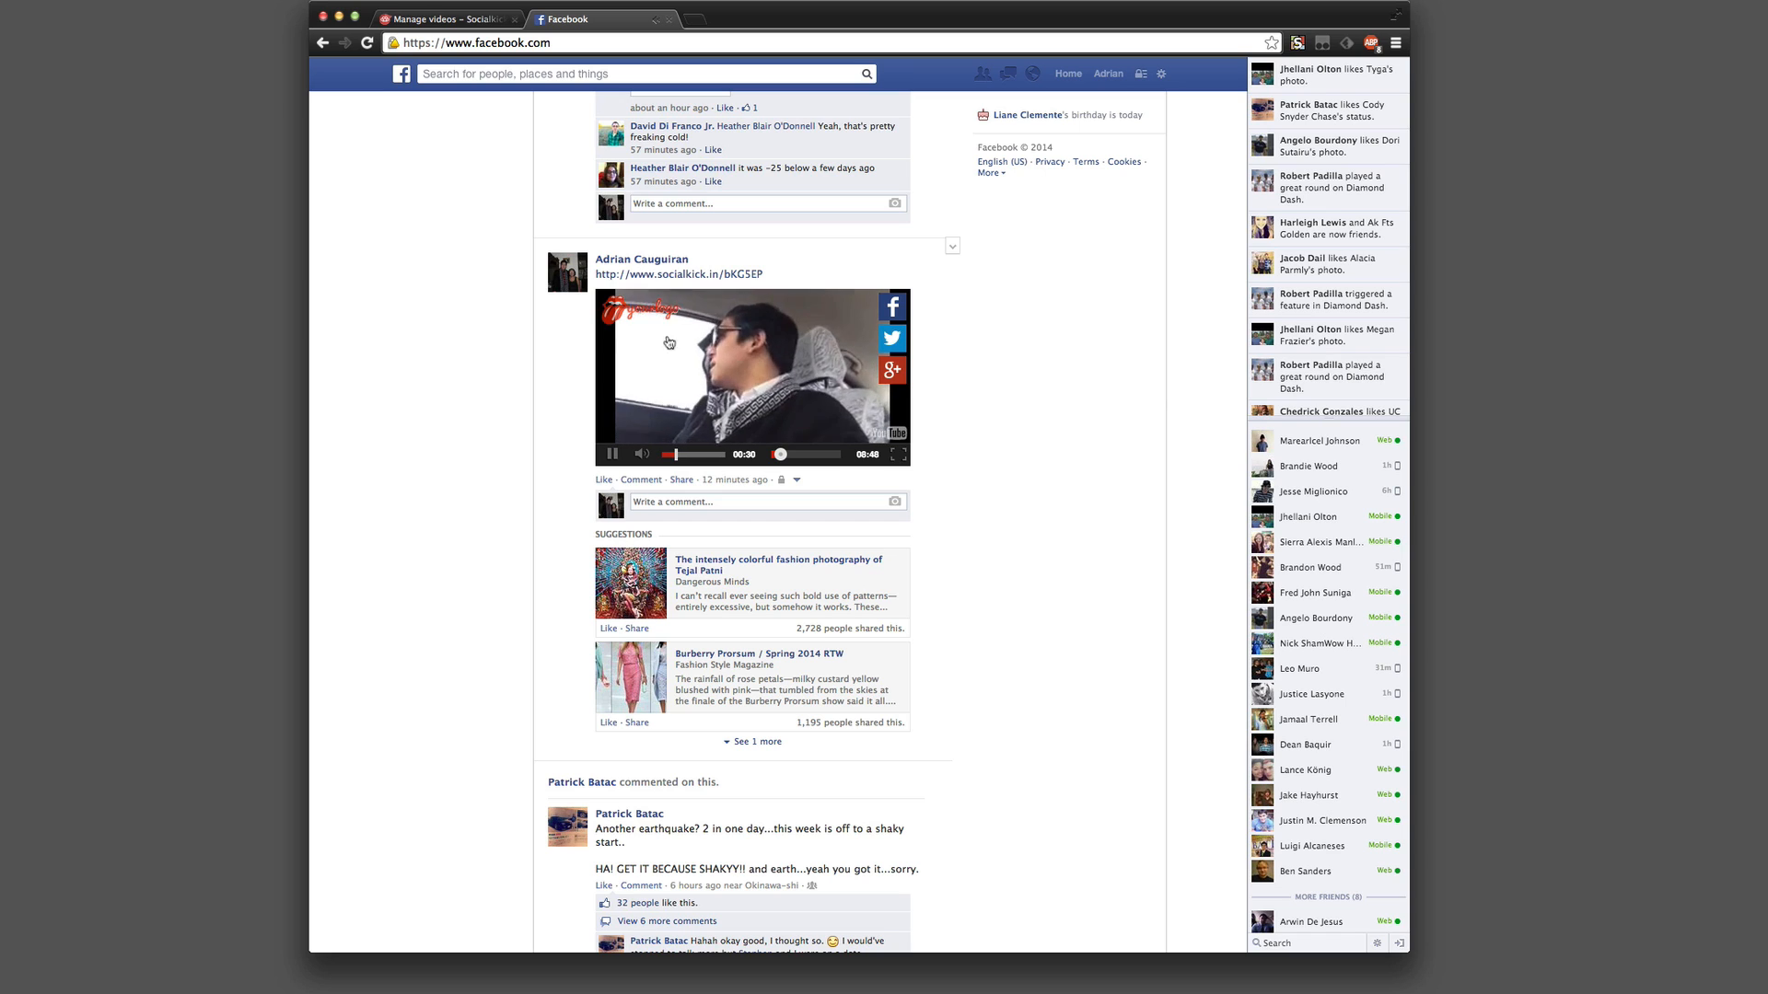
pyautogui.scroll(-1, 683, 321)
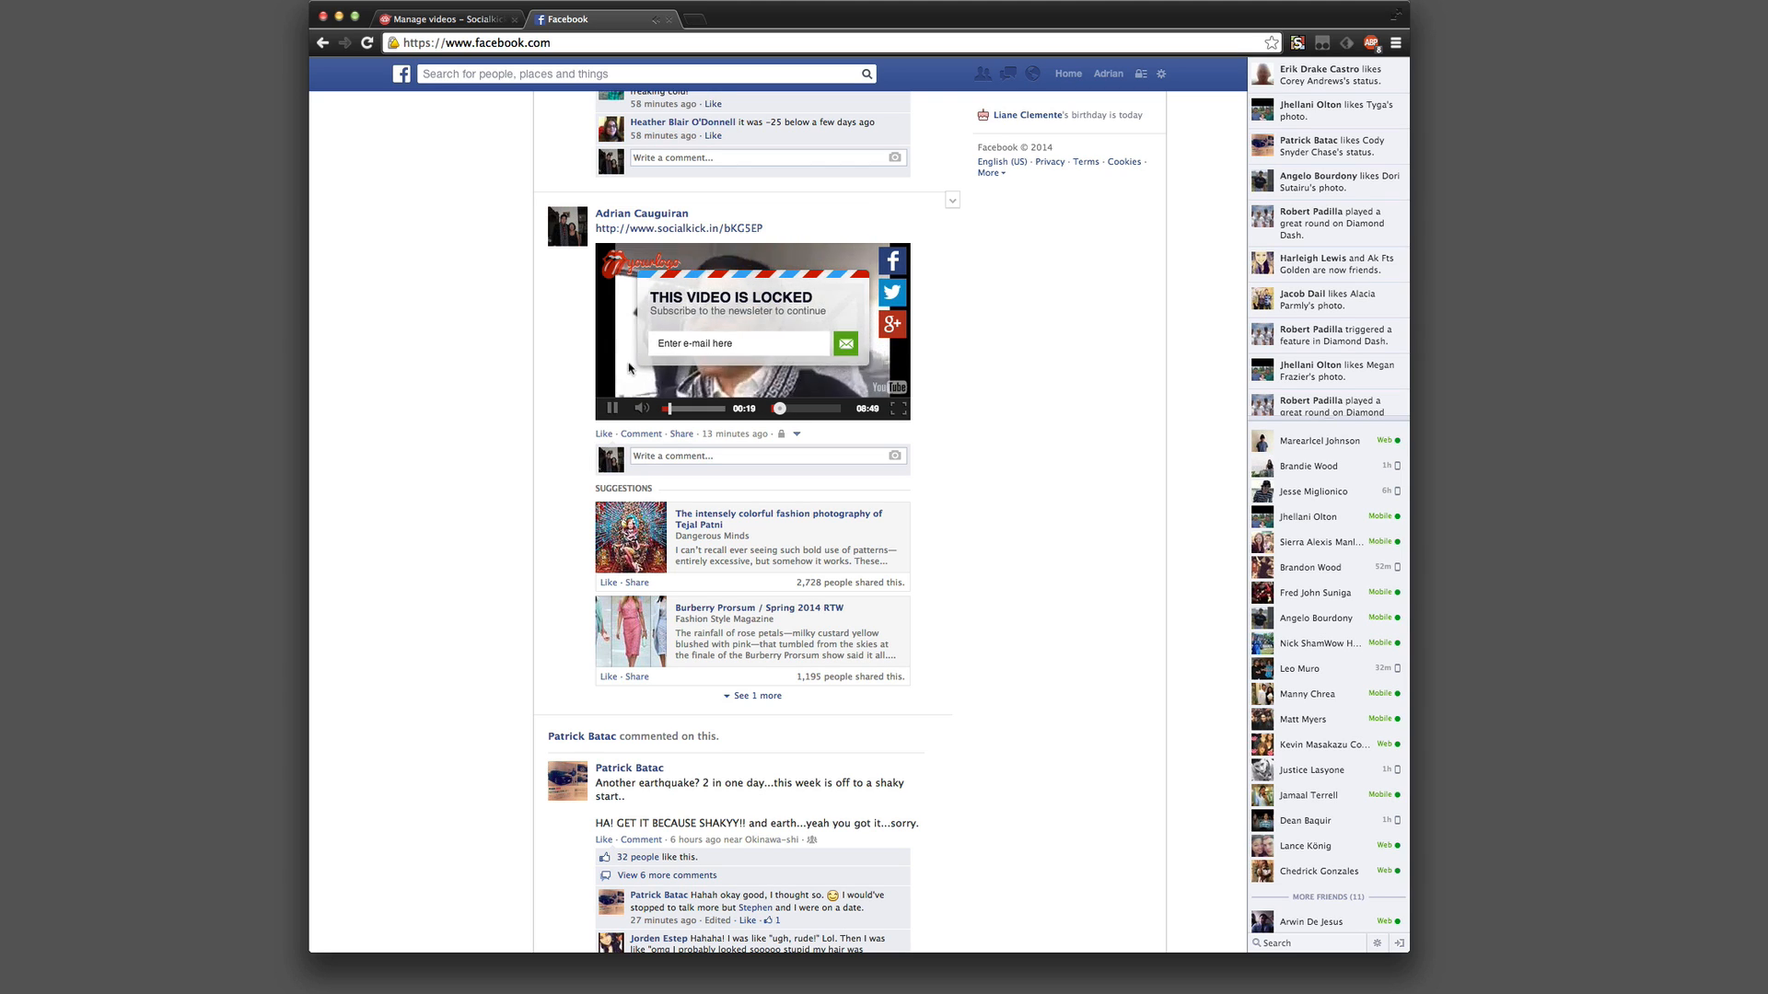
# Submit a sample e-mail address in the video's subscription form and pause the video
pyautogui.click(661, 343)
pyautogui.write('examp')
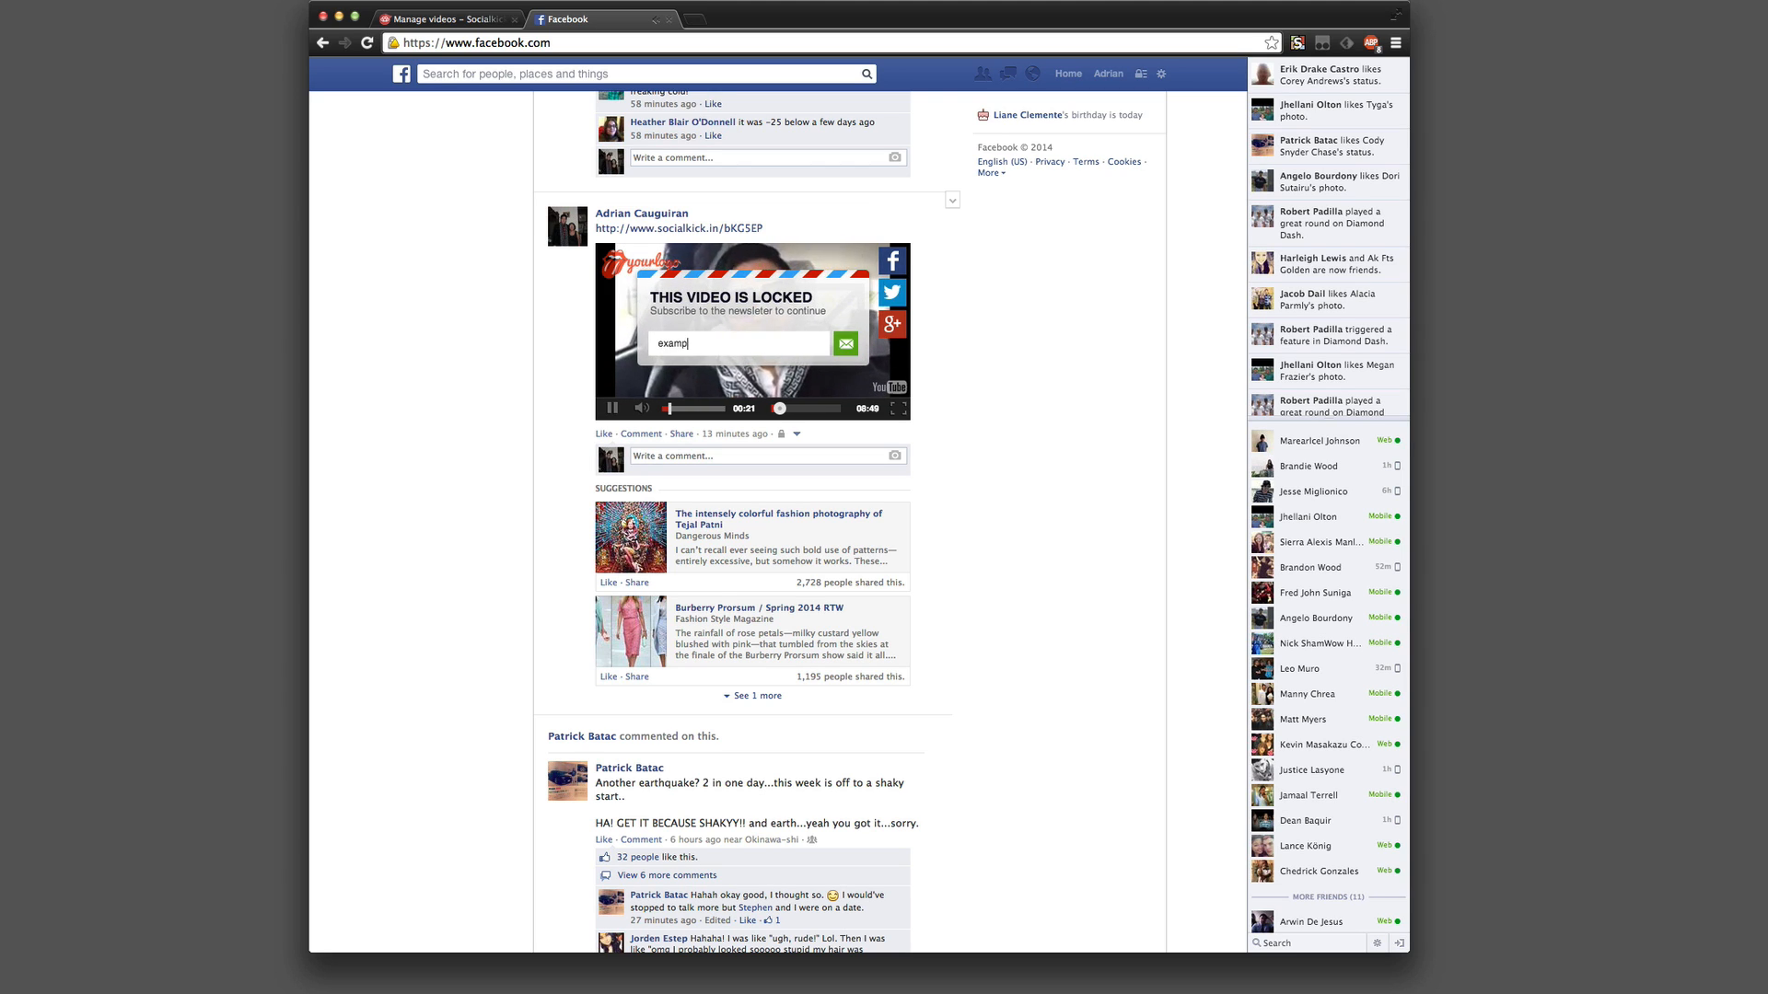
pyautogui.write('le@eaxamples.com')
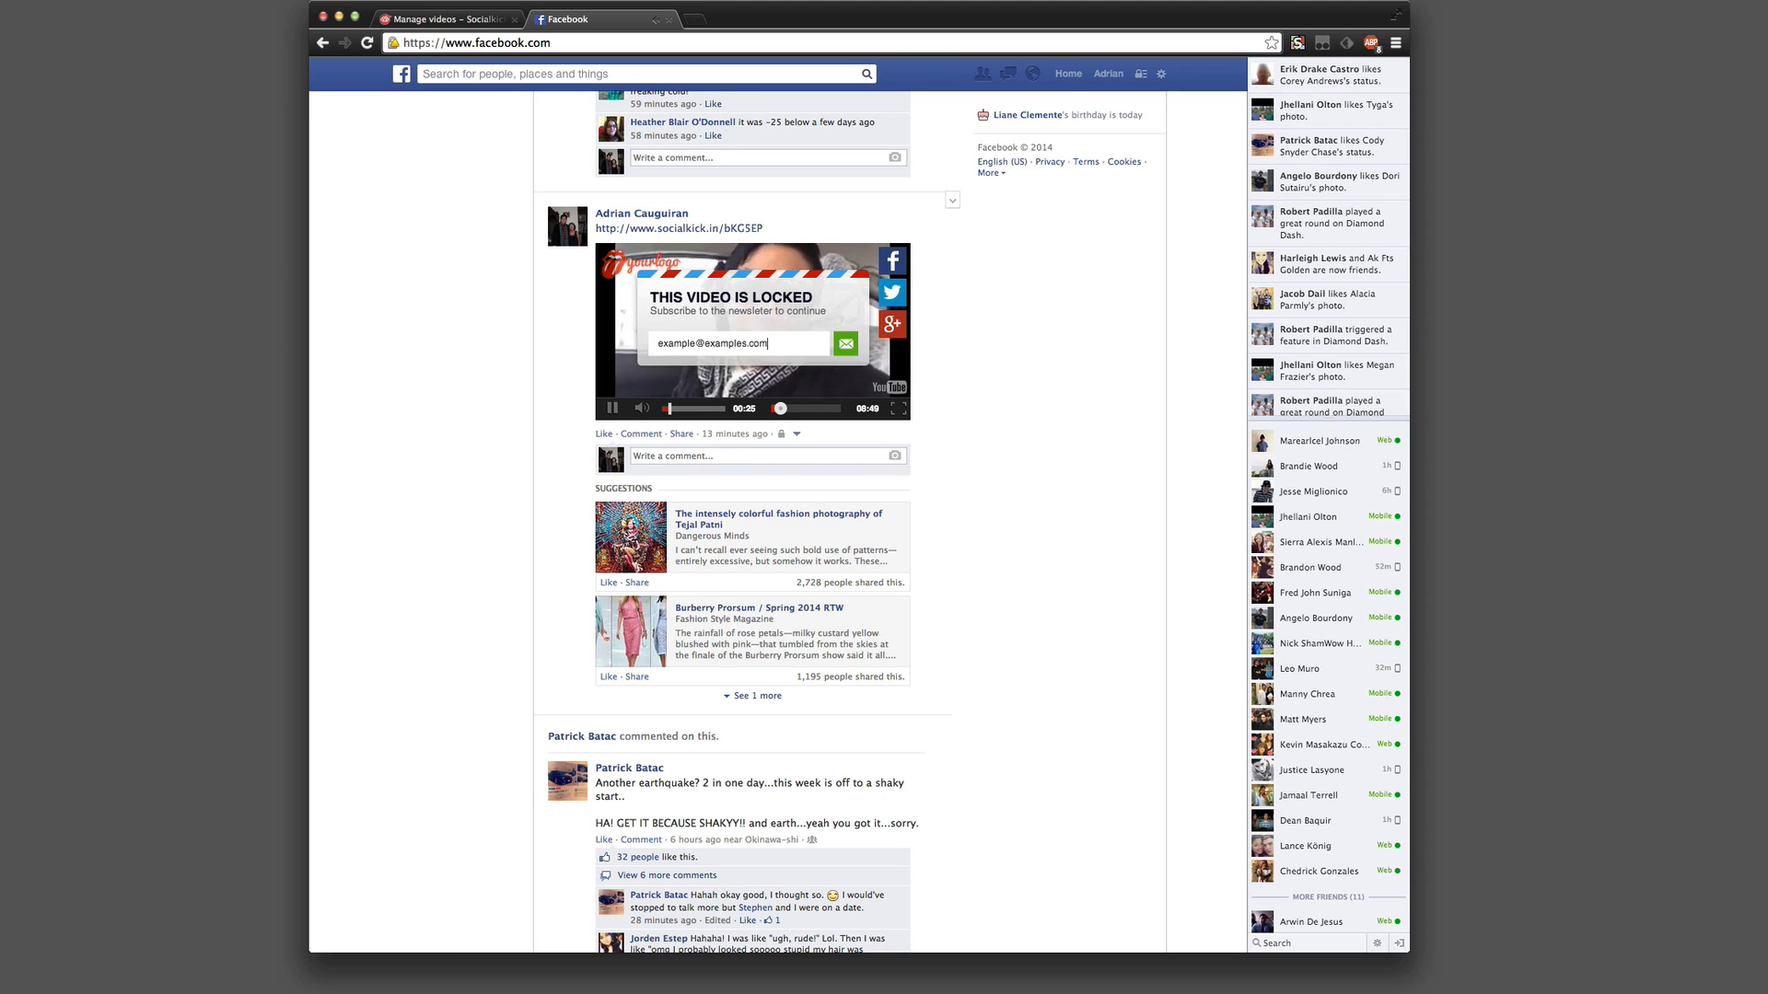
pyautogui.press('Left')
pyautogui.press('Left')
pyautogui.press('Left')
pyautogui.press('Left')
pyautogui.press('BackSpace')
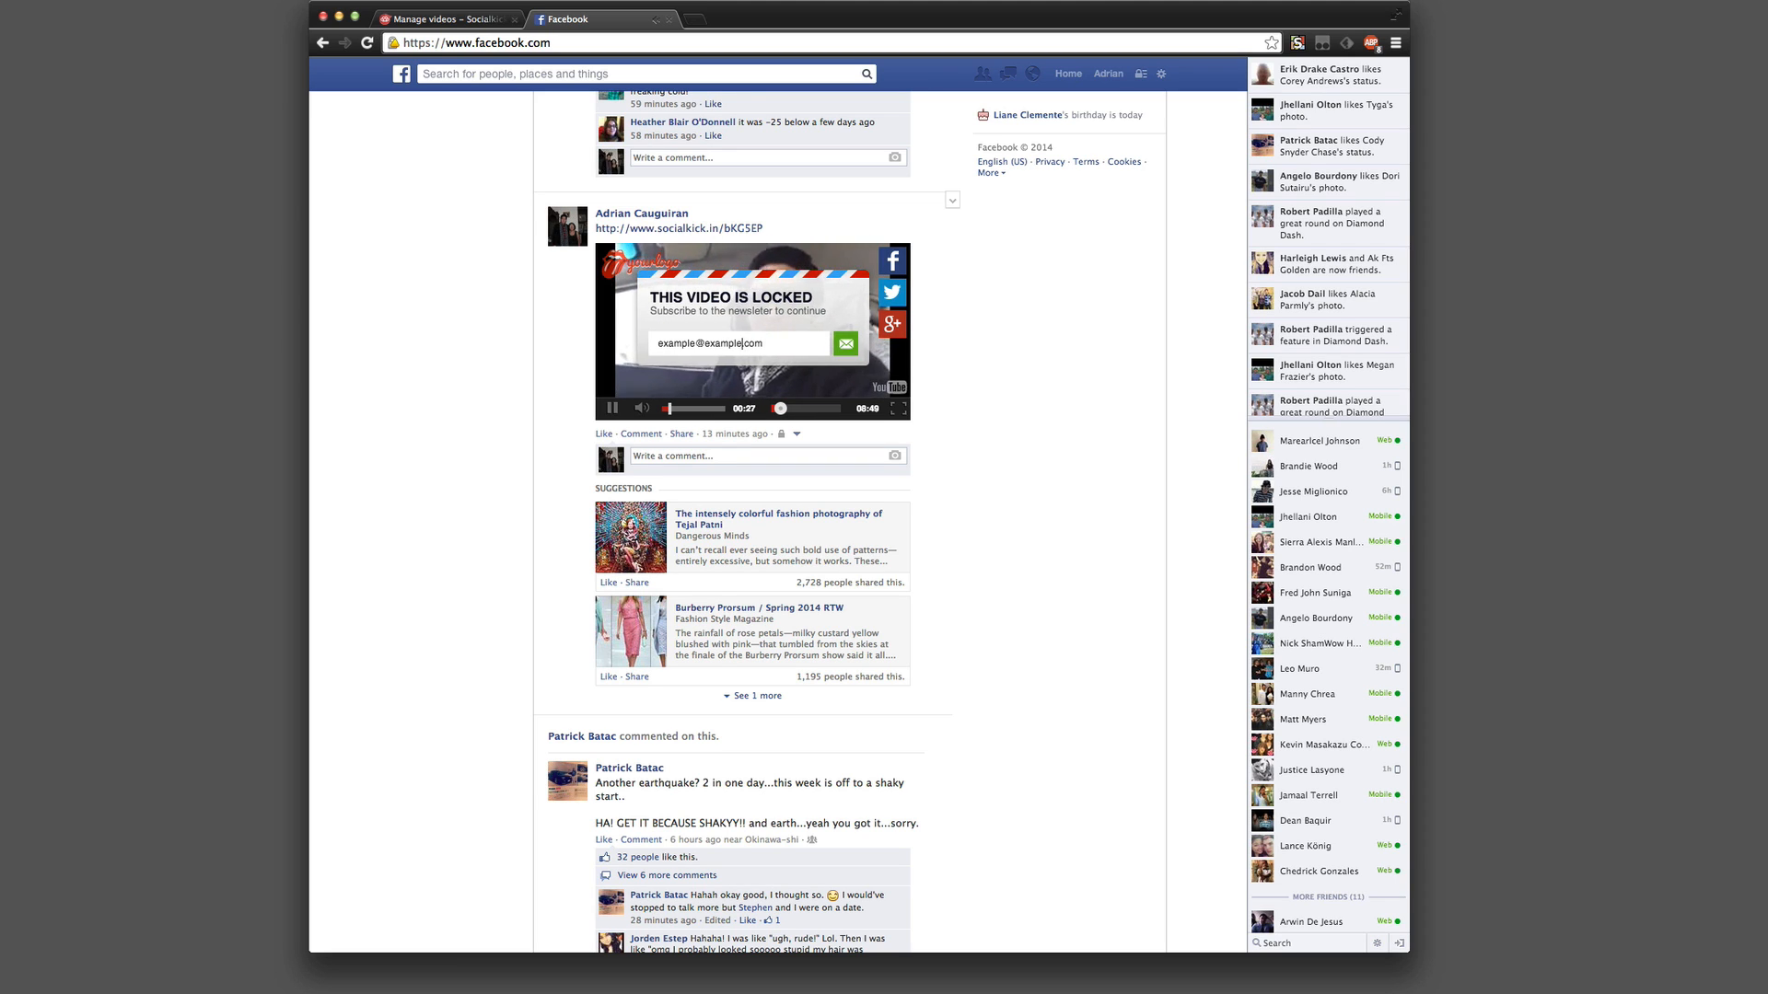
pyautogui.click(847, 345)
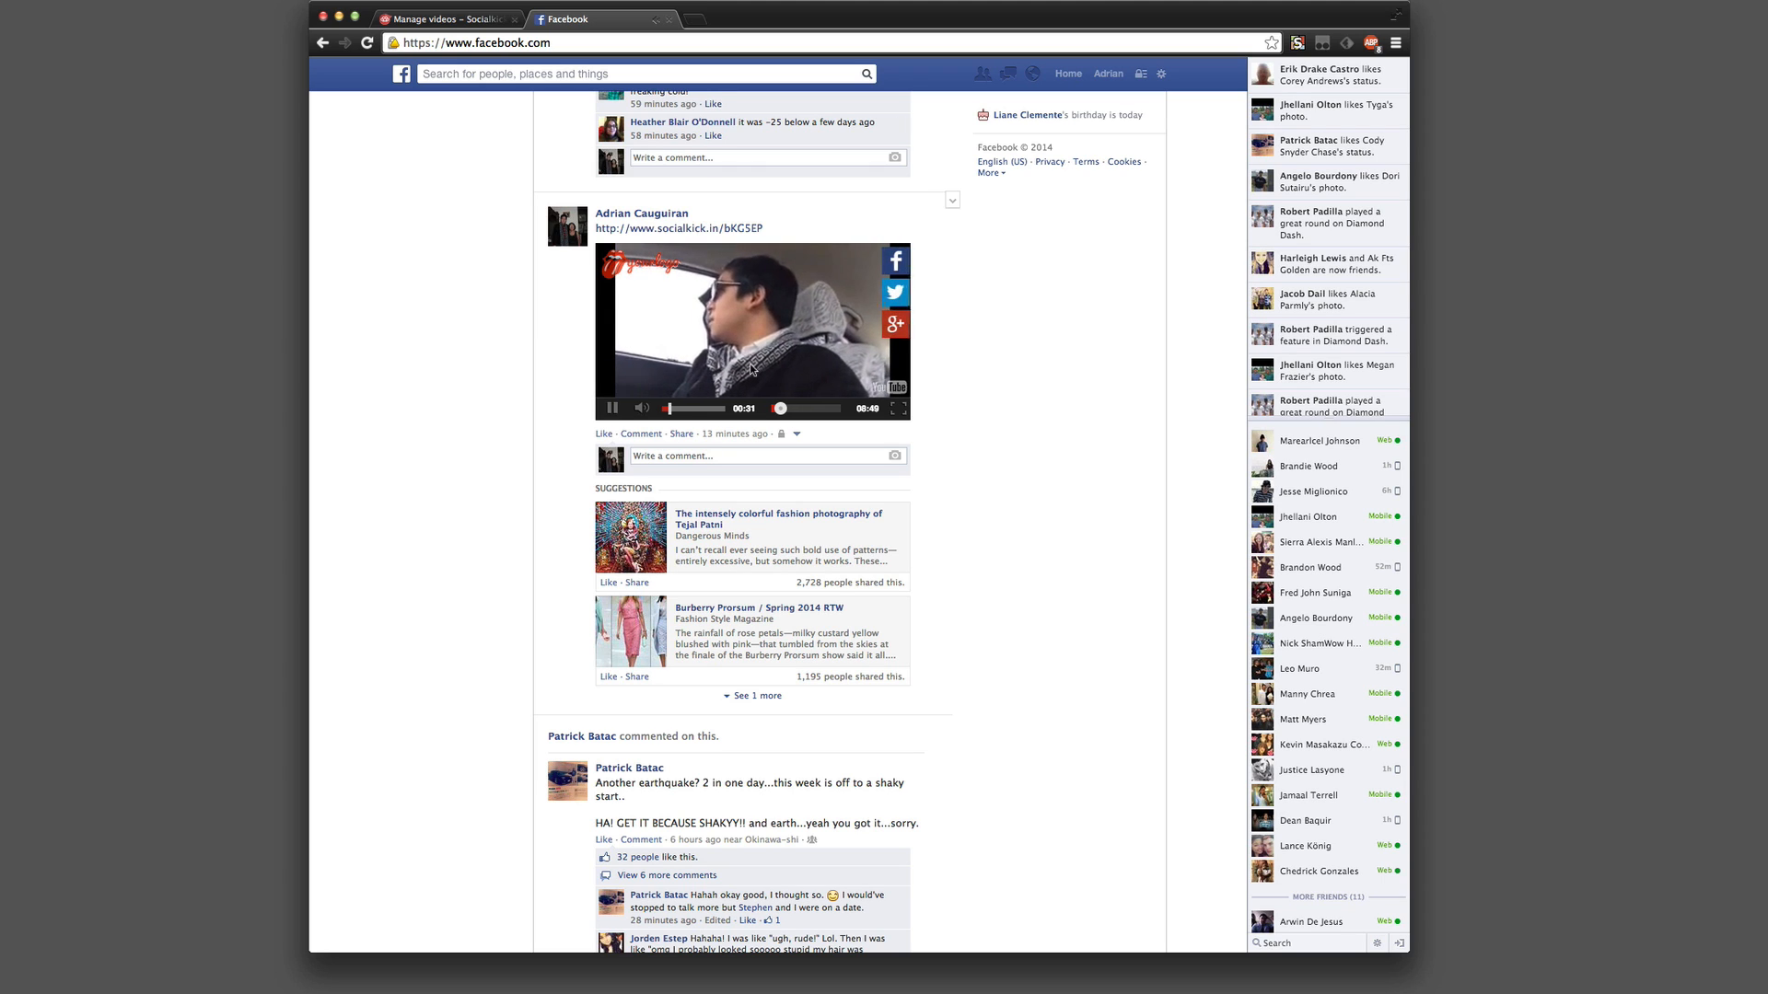
pyautogui.click(610, 411)
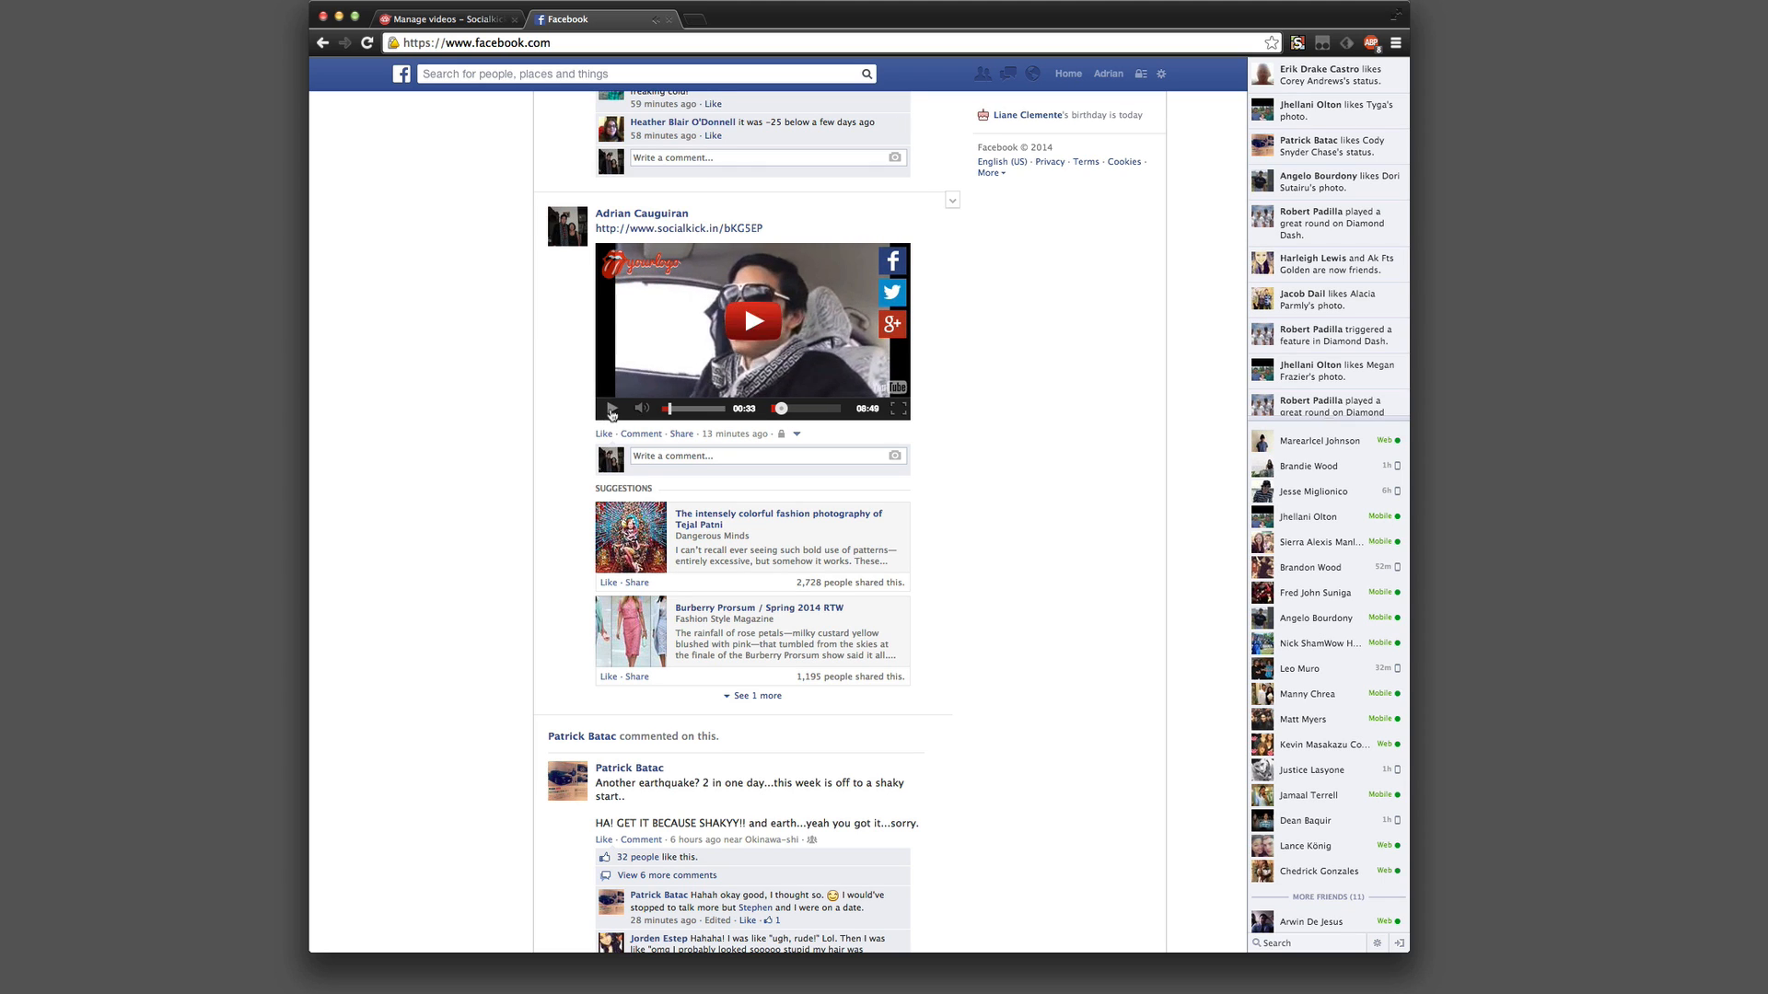
# Return to Socialkick and check the e-mail subscribers list for the submitted address
pyautogui.click(442, 20)
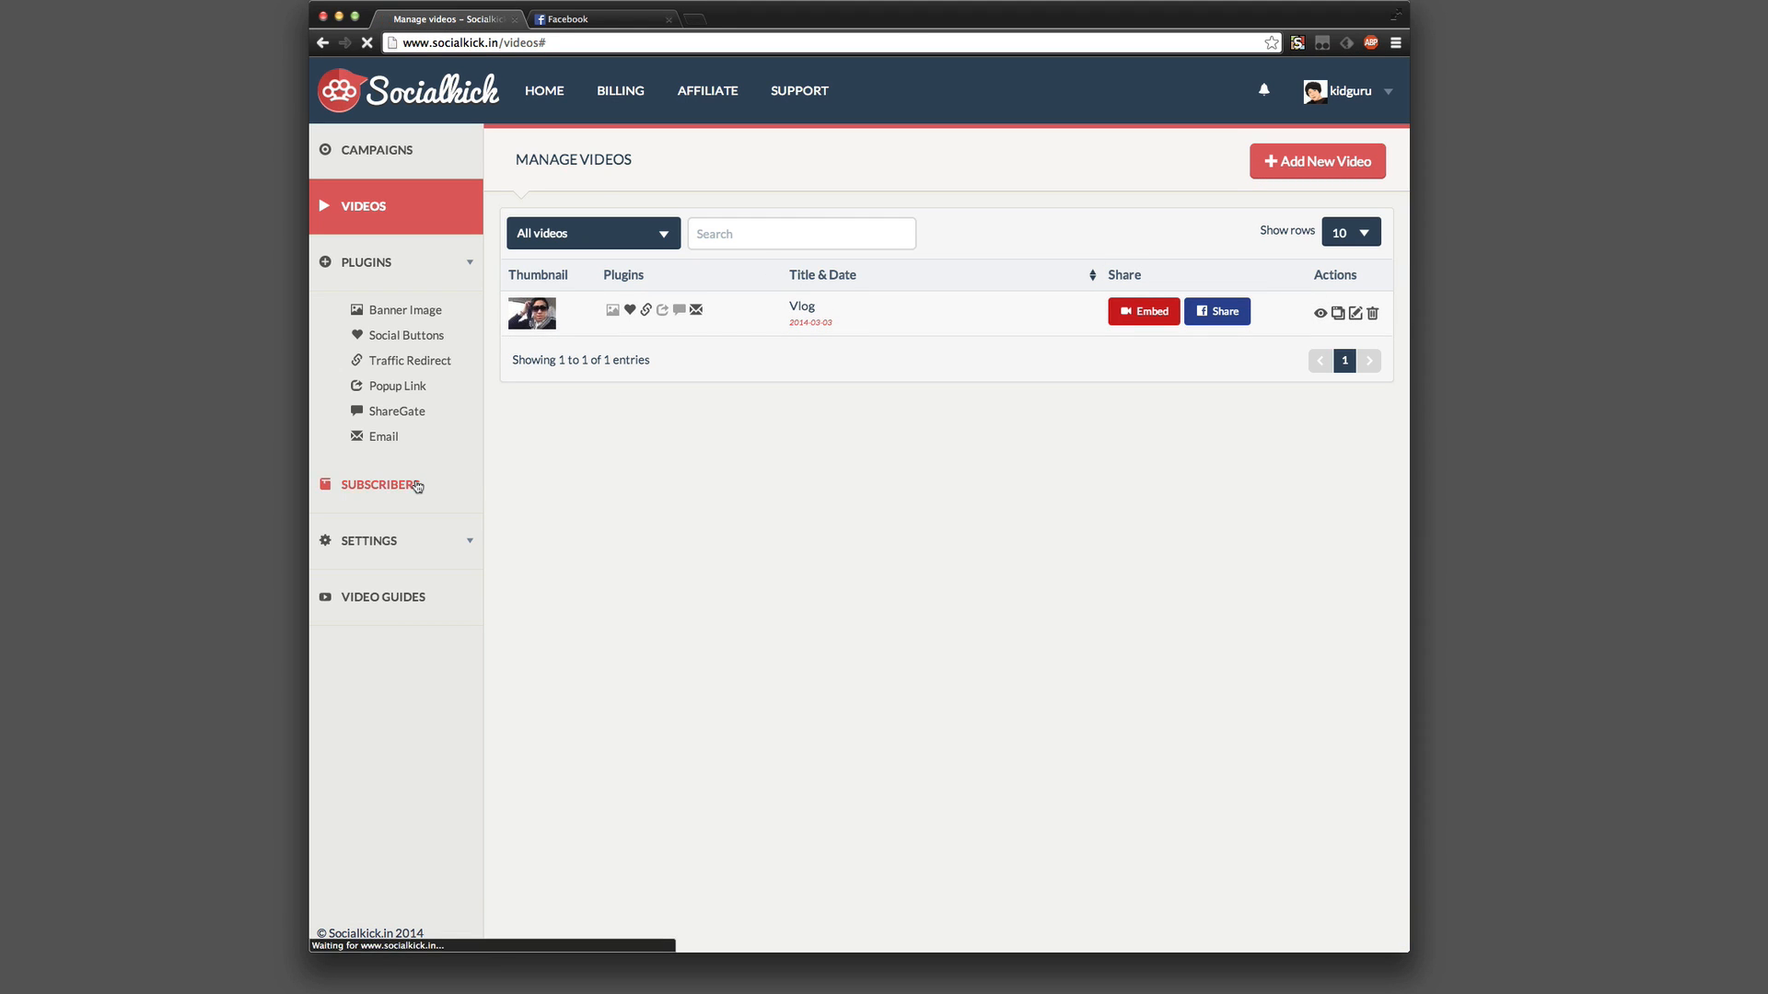
pyautogui.click(414, 484)
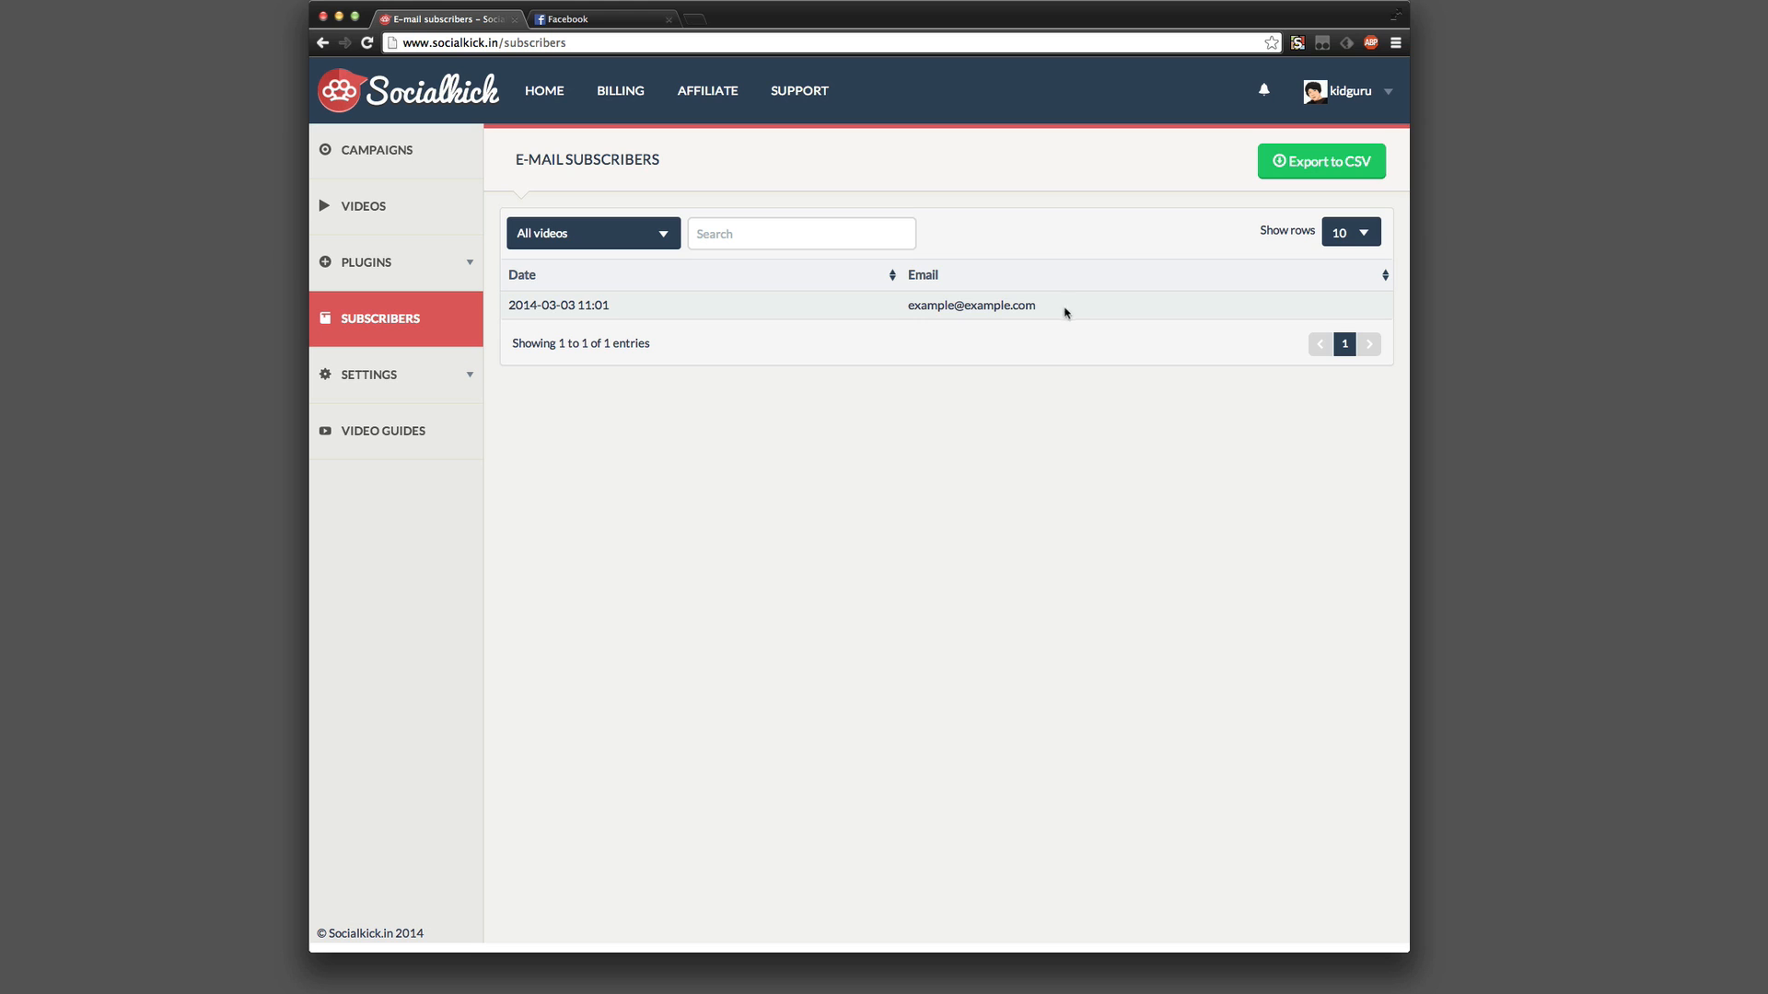
pyautogui.moveTo(1062, 308); pyautogui.dragTo(849, 316)
pyautogui.click(859, 303)
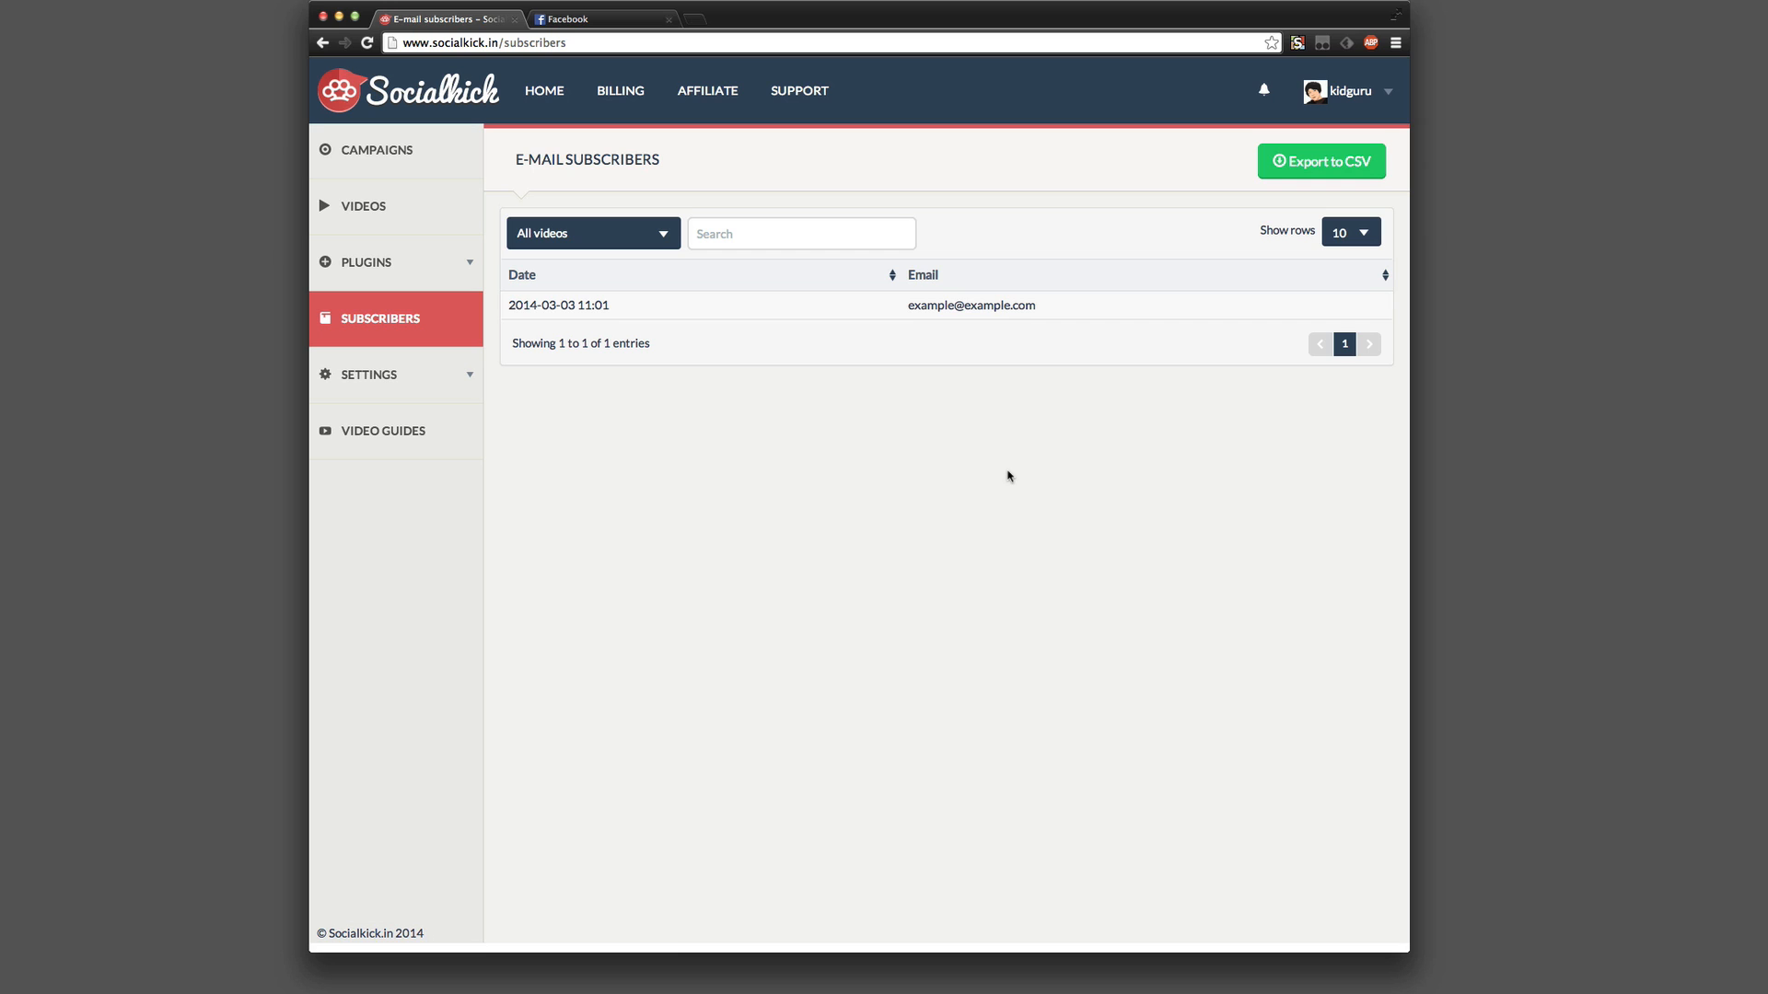
# Create a new campaign titled SocialKick on the default Socialkick.in domain and save it
pyautogui.click(393, 150)
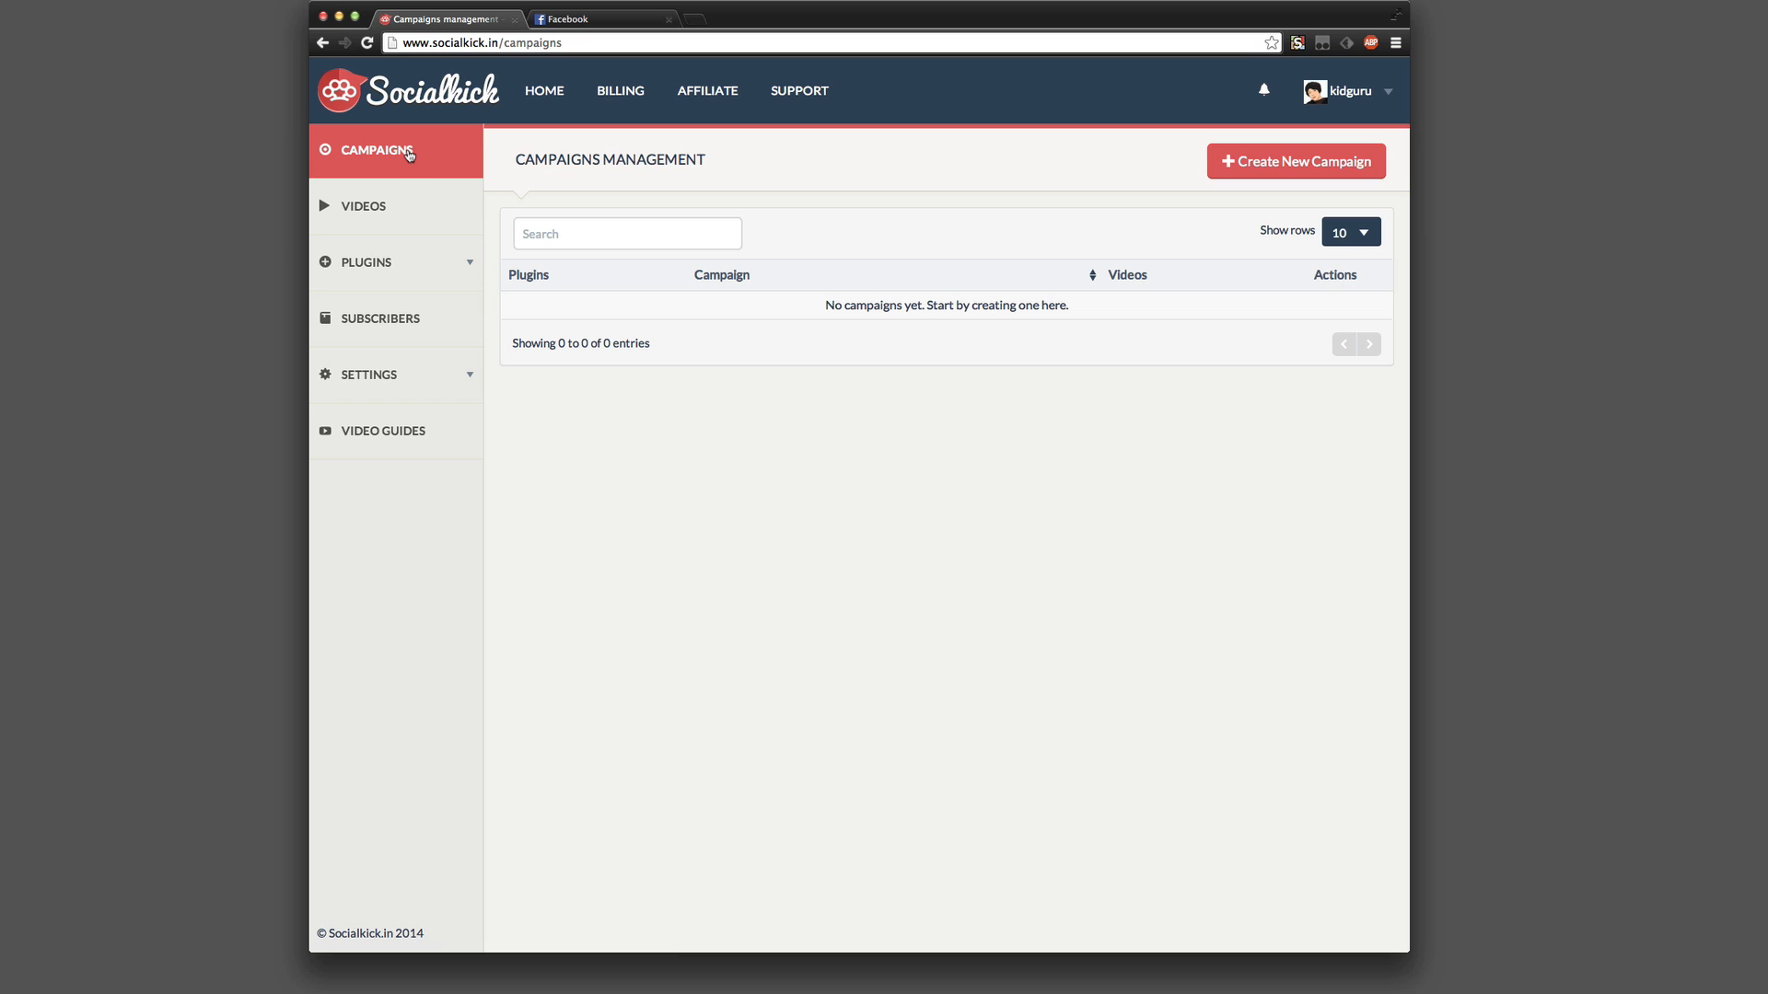
pyautogui.click(1314, 165)
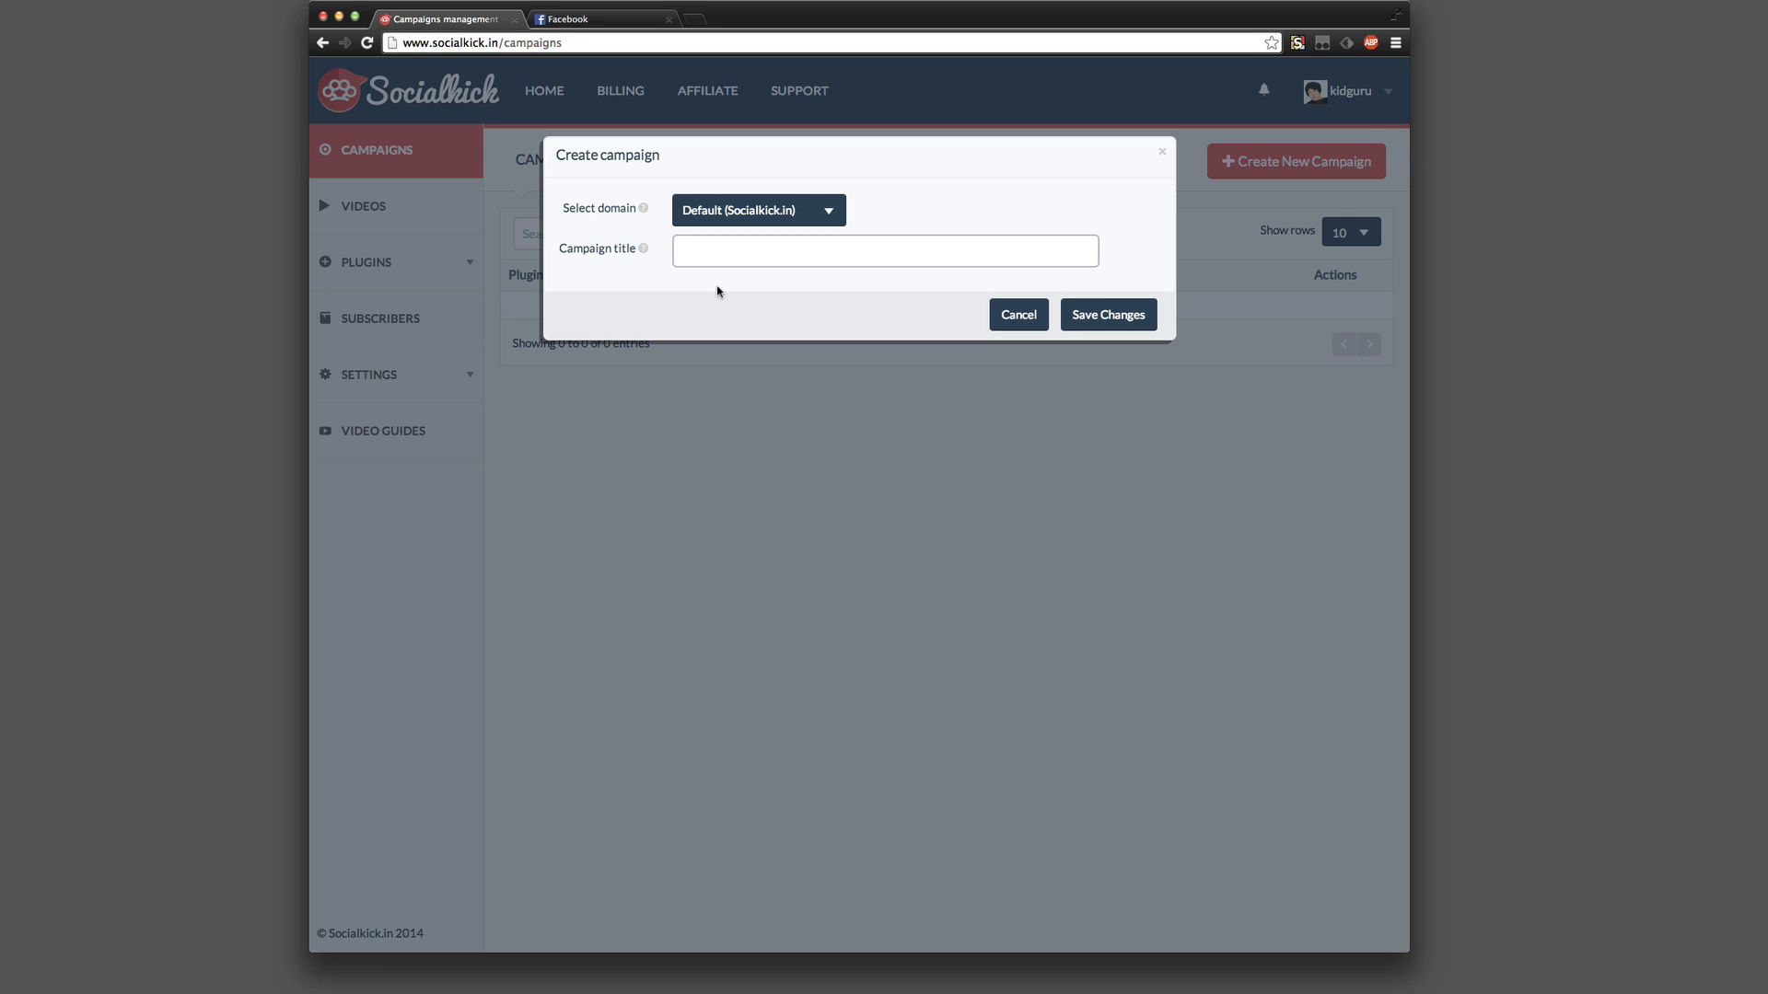
pyautogui.click(735, 257)
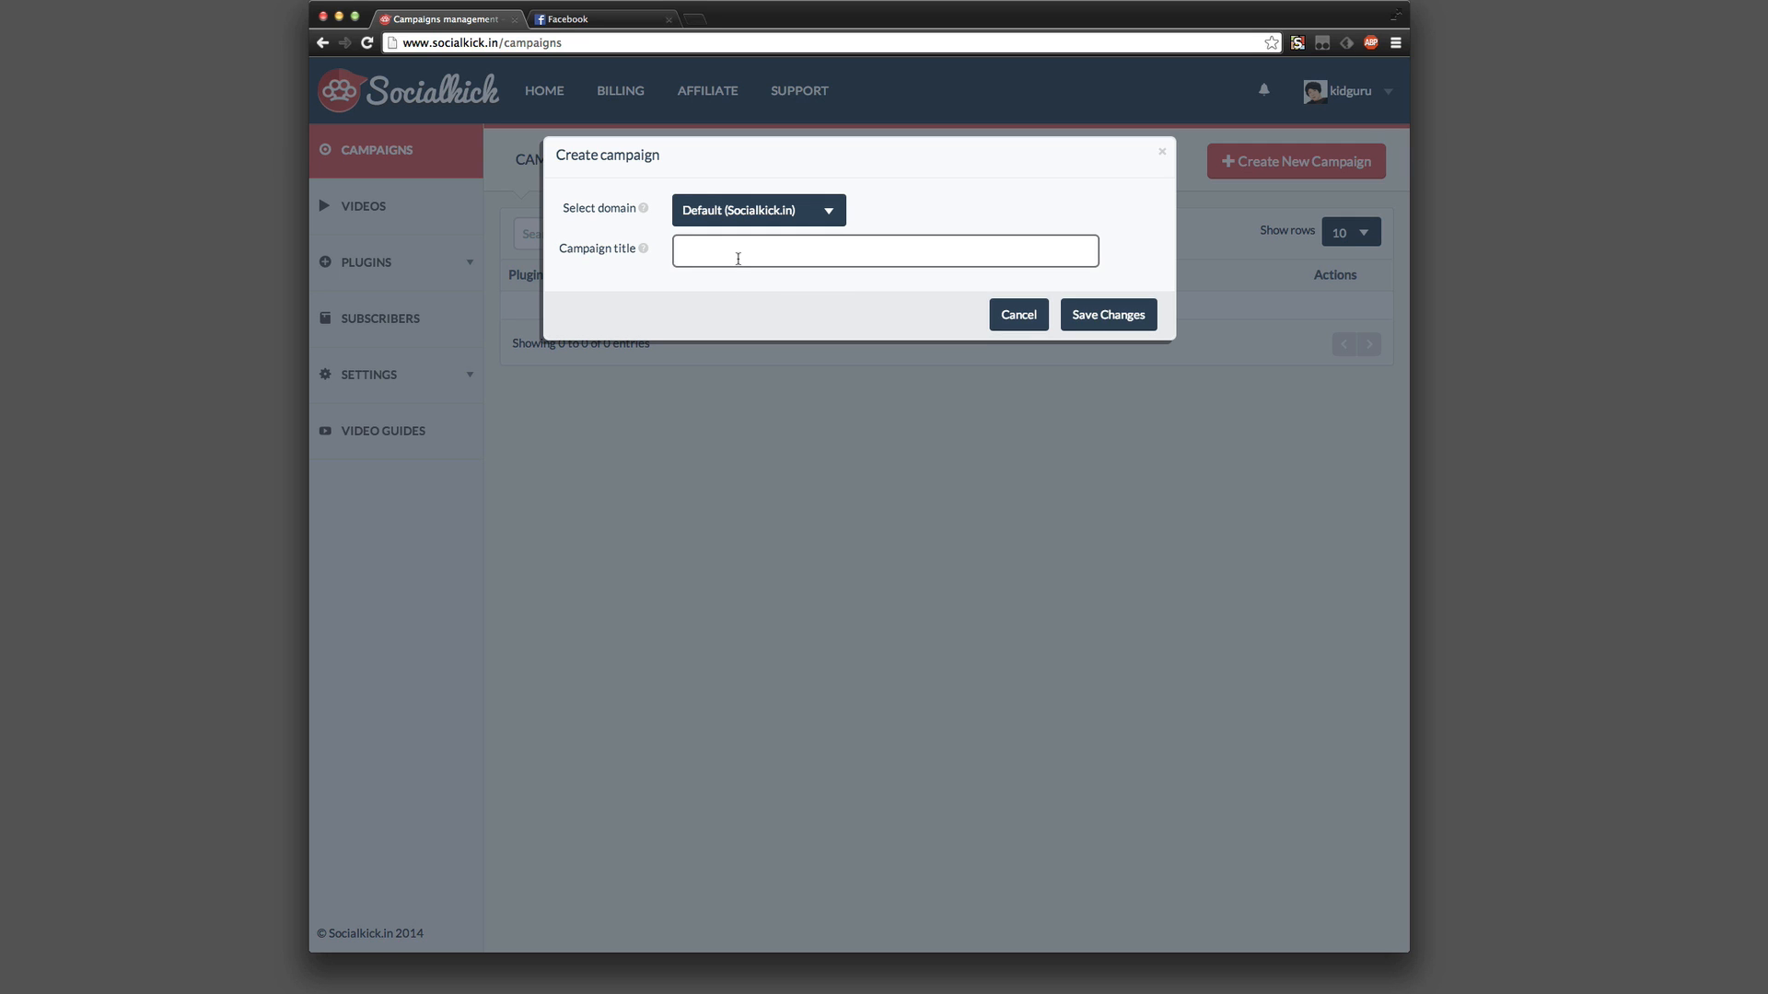
pyautogui.write('SocialKick')
pyautogui.click(1105, 313)
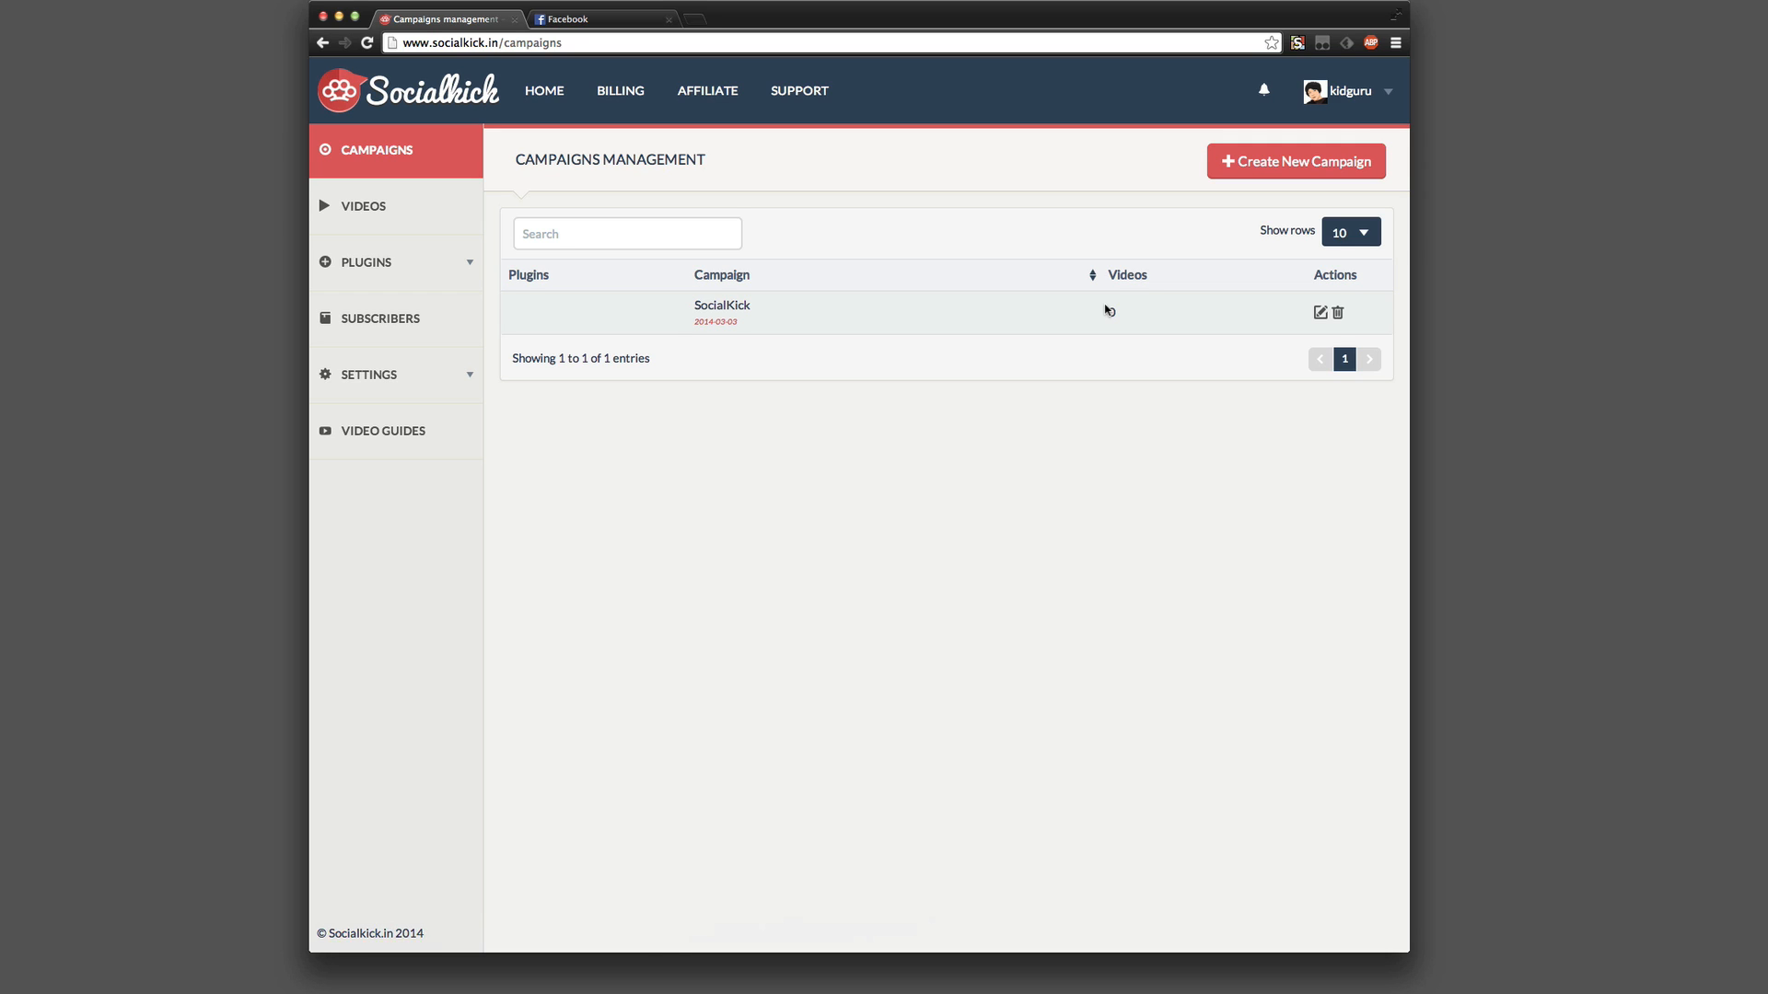
# Start adding a new video and assign it to the SocialKick campaign
pyautogui.click(373, 204)
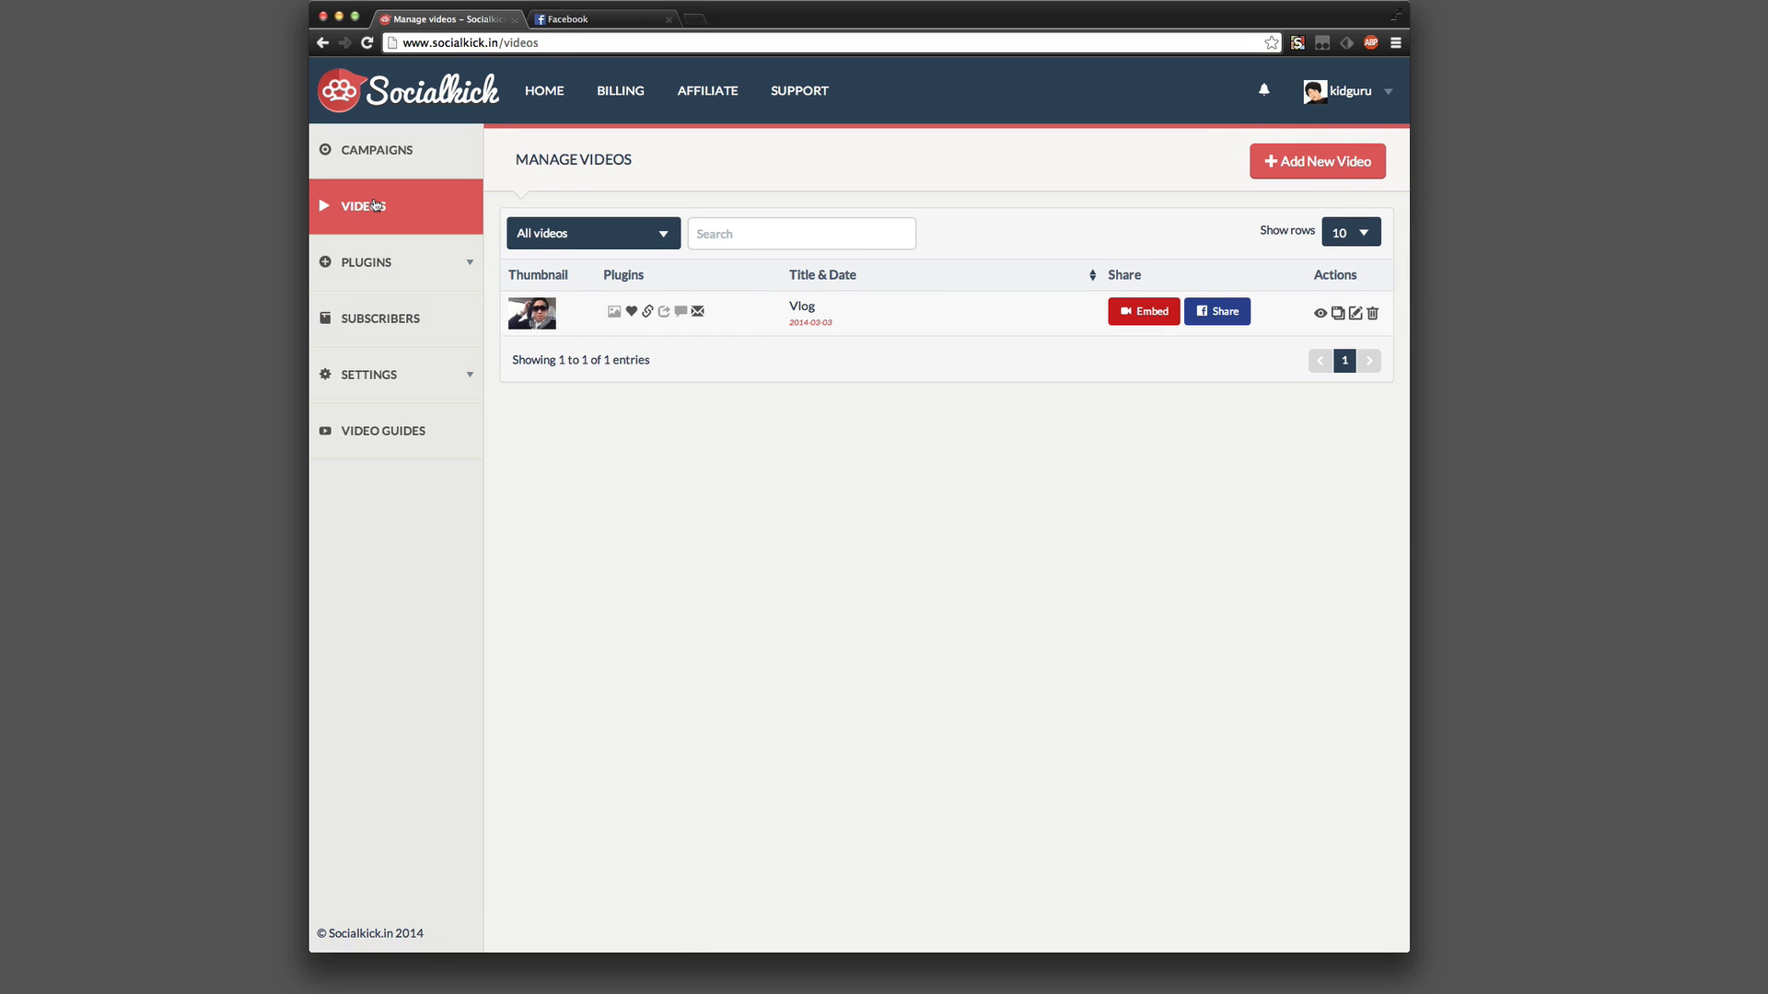
pyautogui.click(1308, 164)
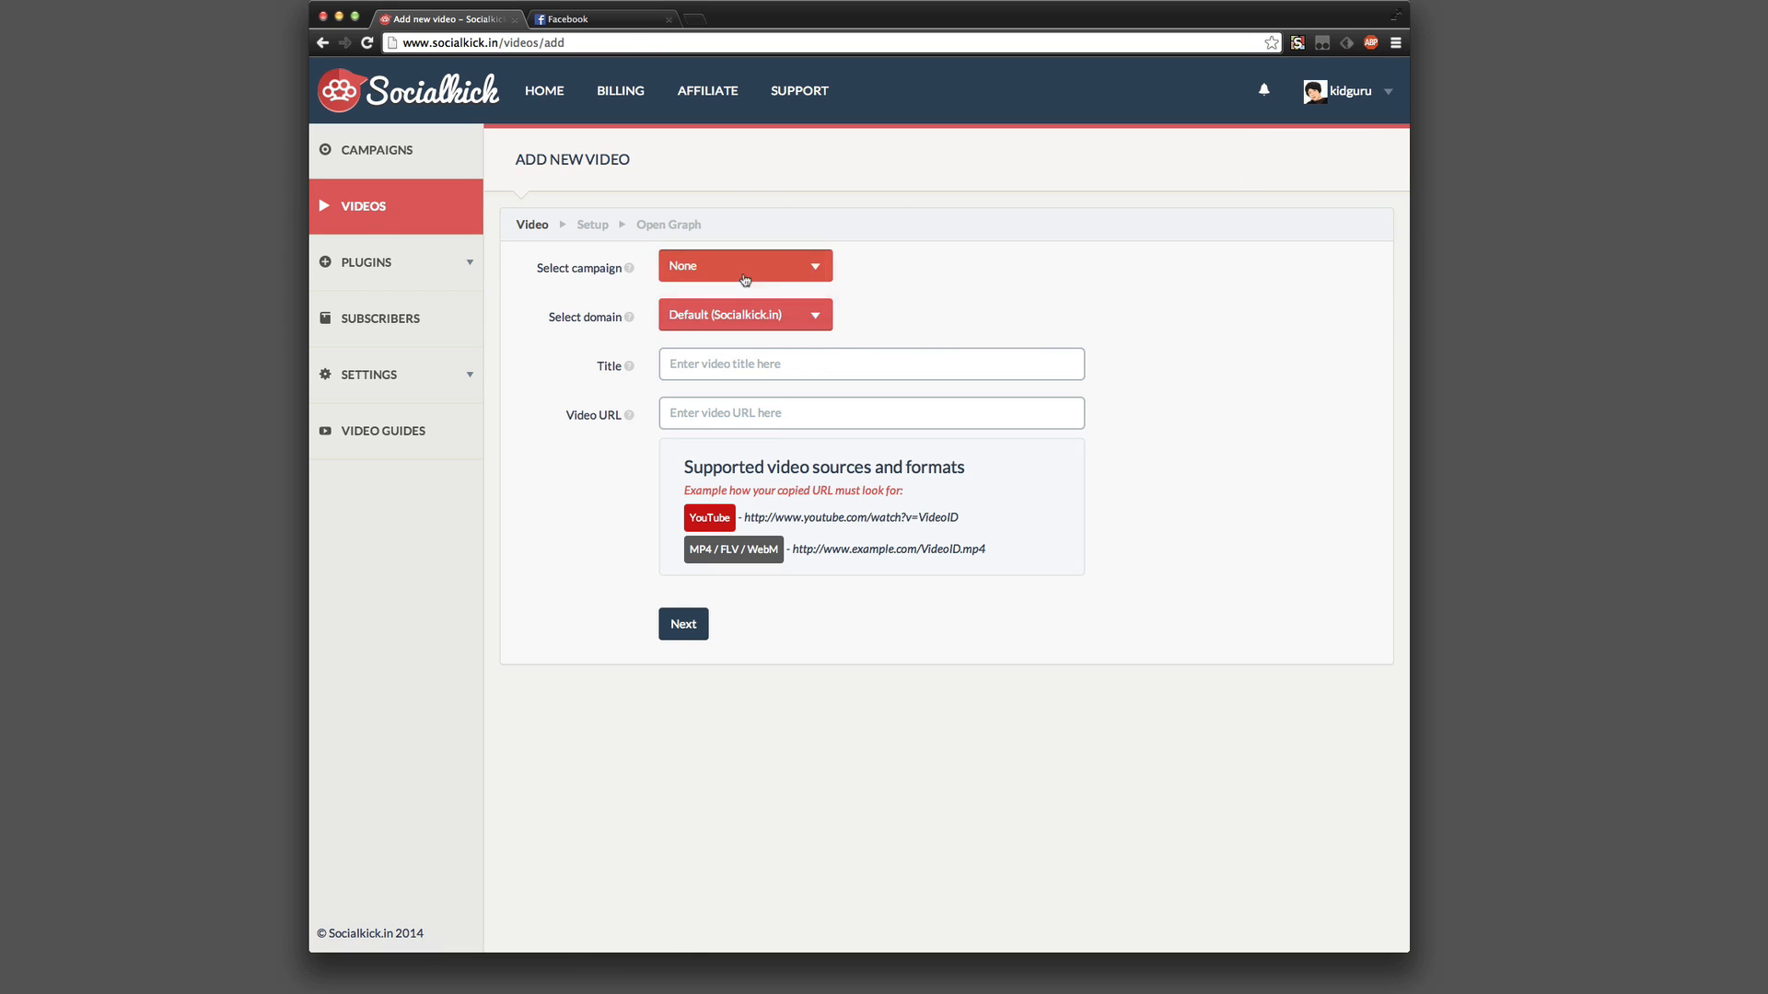
pyautogui.click(744, 275)
pyautogui.click(737, 325)
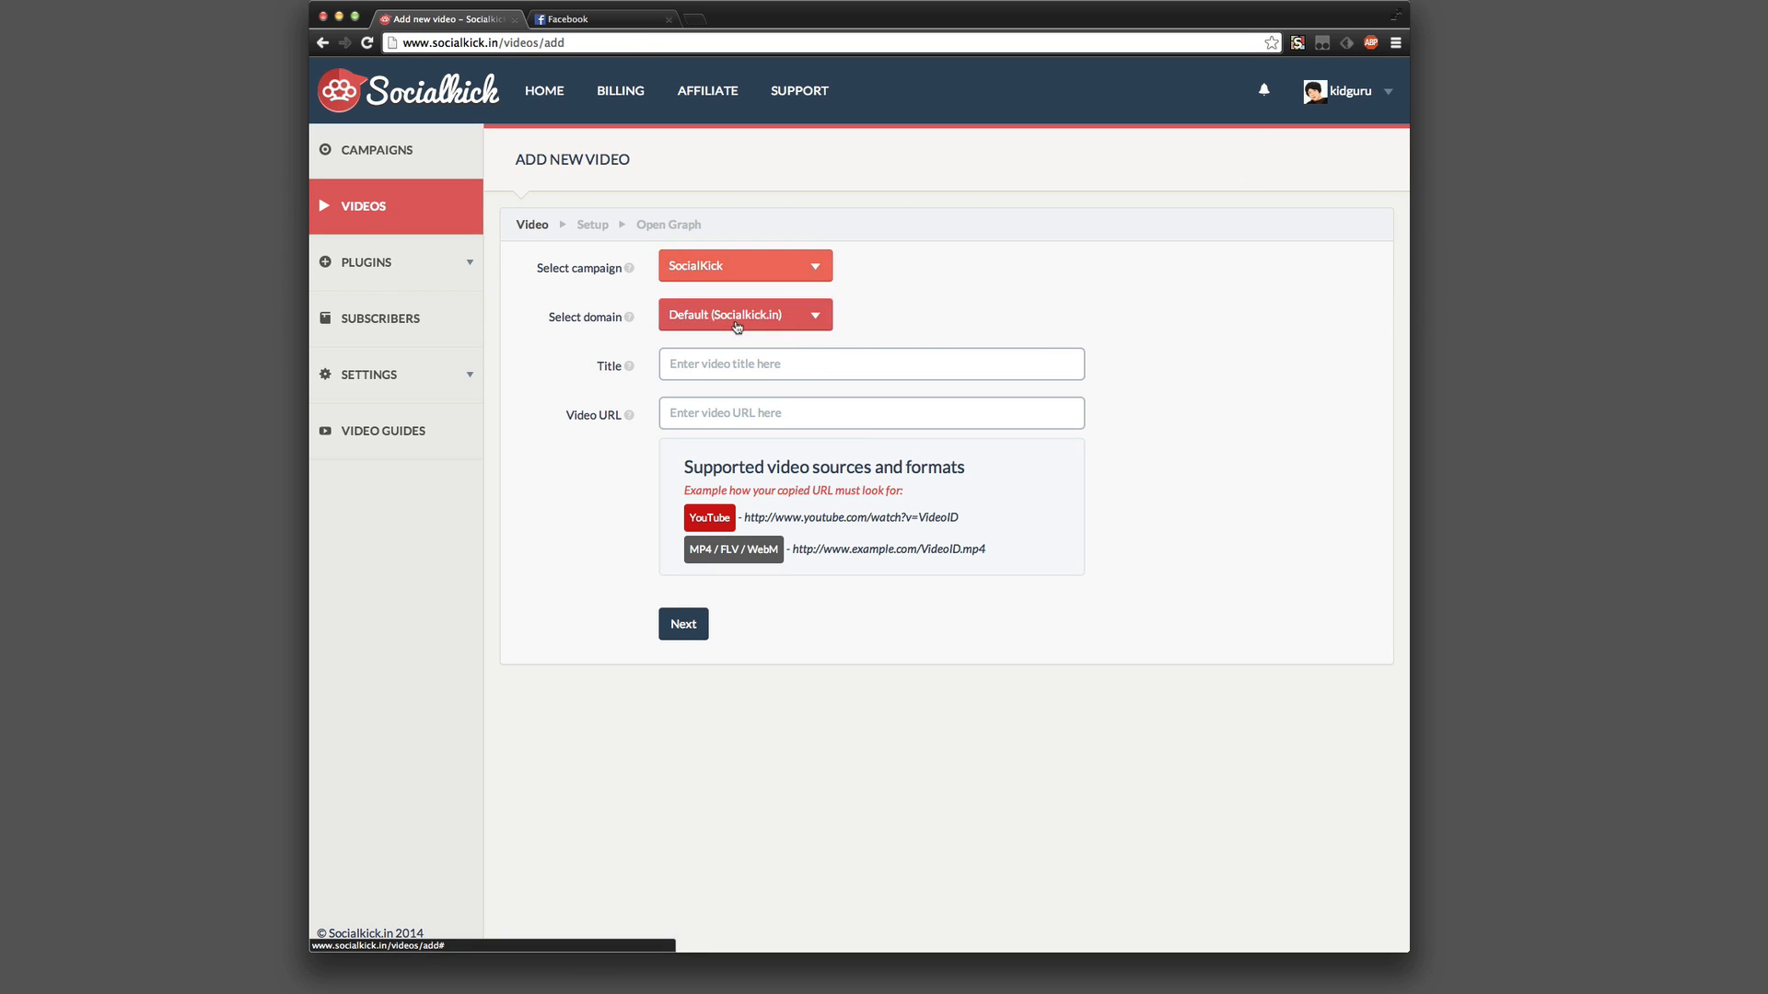